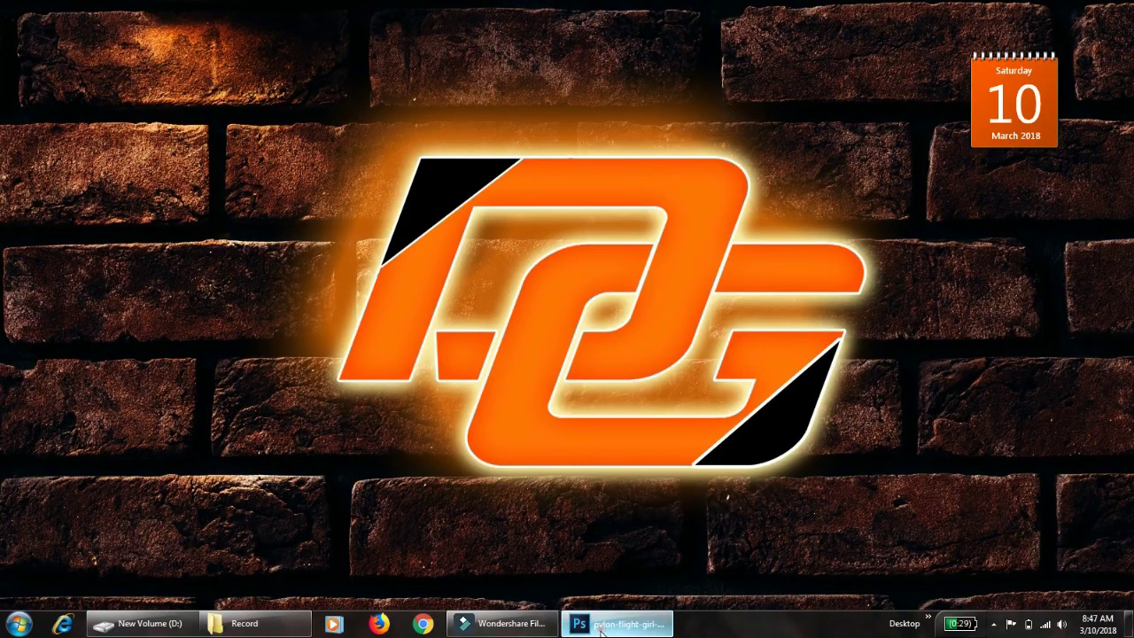
Step: Bring the Photoshop window with the open pylon-flight-girl image to the front from the taskbar
left_click(618, 623)
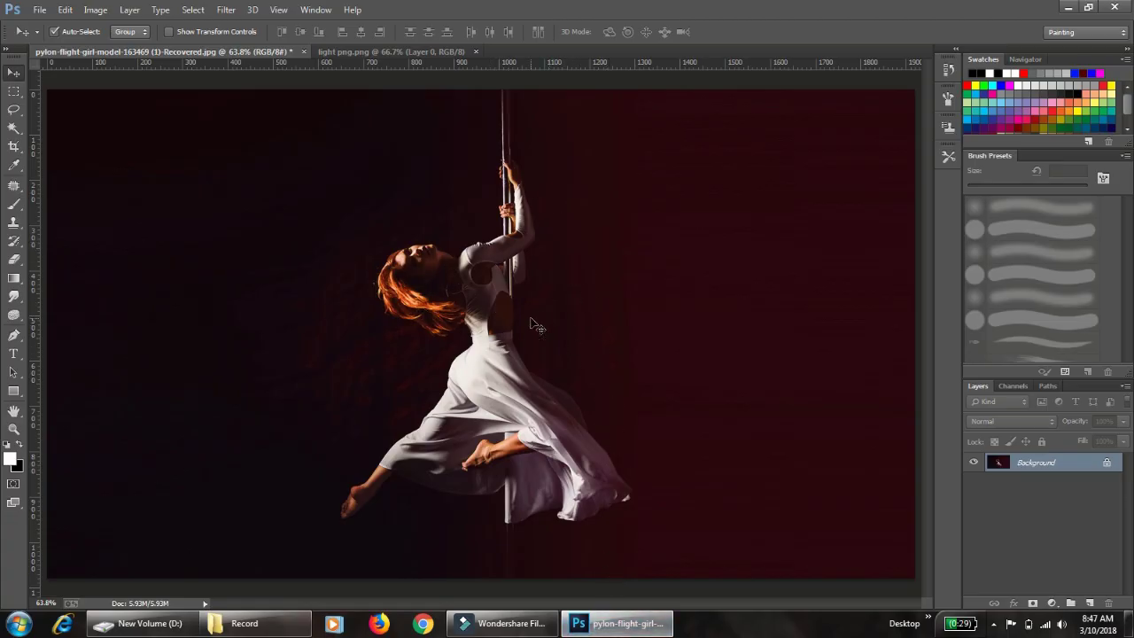
Step: Open light png and drag the lamp into the pole-dancer photo
left_click(40, 10)
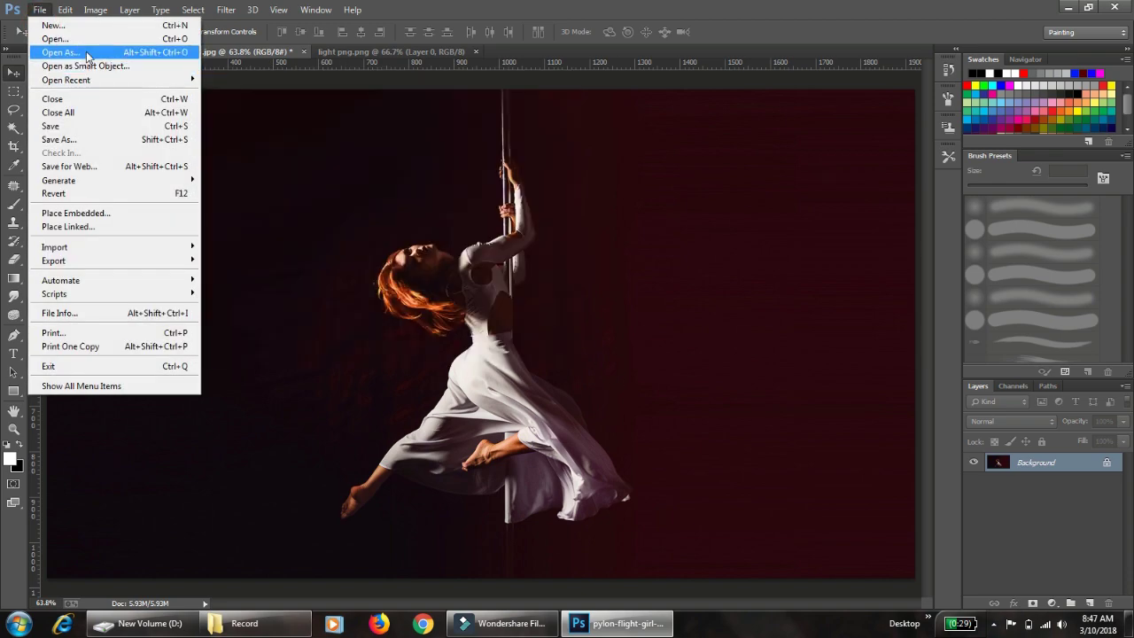
left_click(92, 39)
left_click(253, 107)
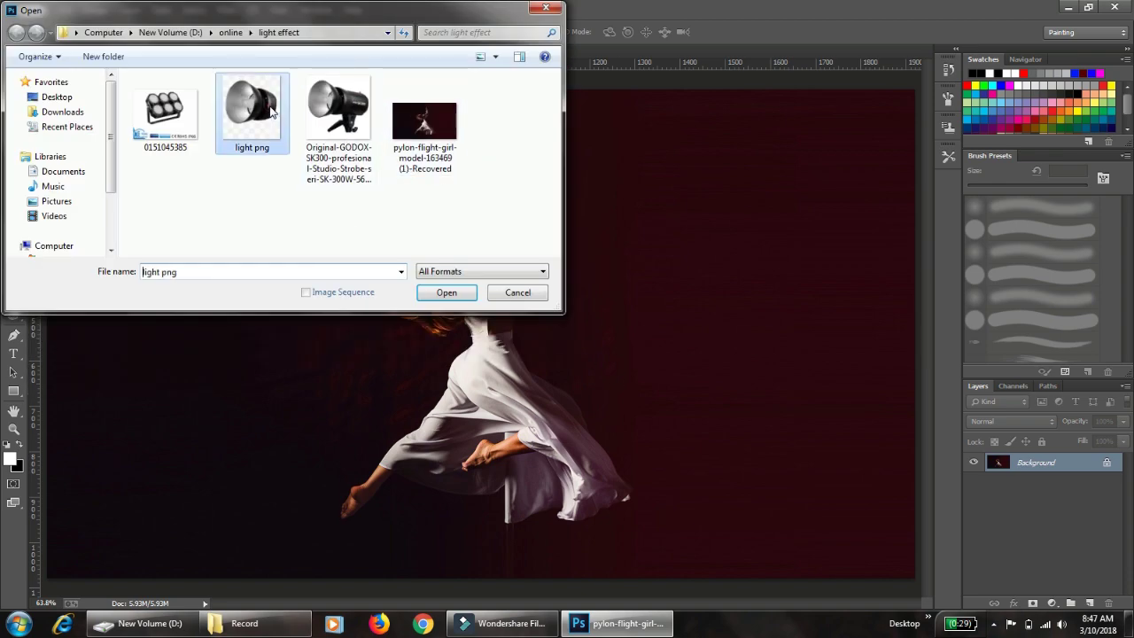
left_click(444, 293)
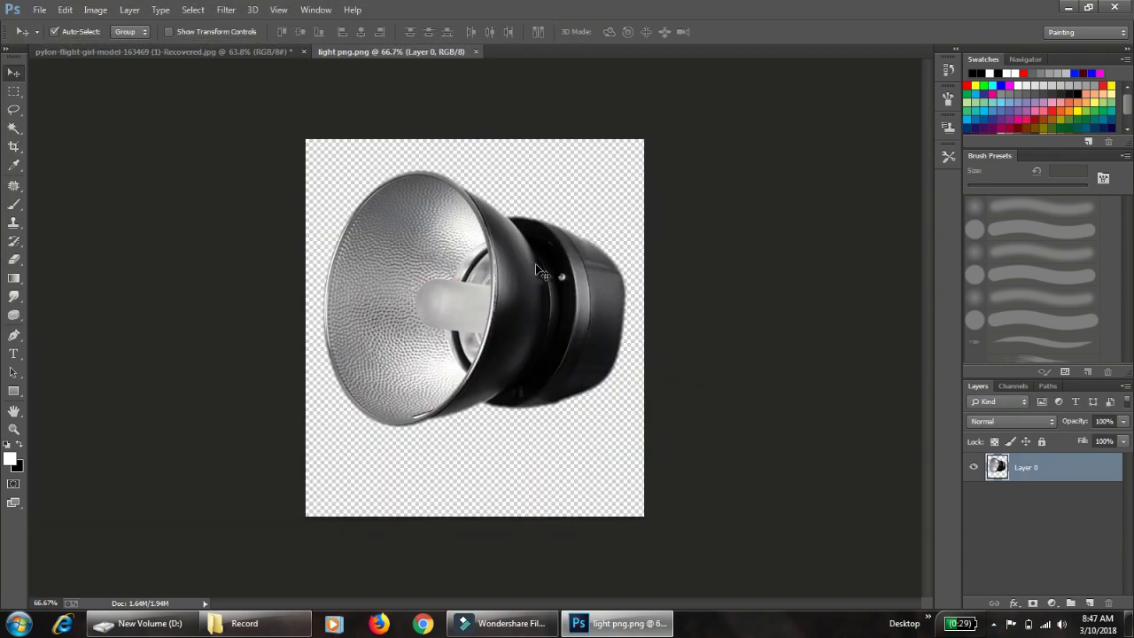
mouse_move(529, 281)
left_mouse_down()
mouse_move(227, 51)
mouse_move(342, 207)
mouse_move(756, 438)
mouse_move(916, 489)
left_mouse_up()
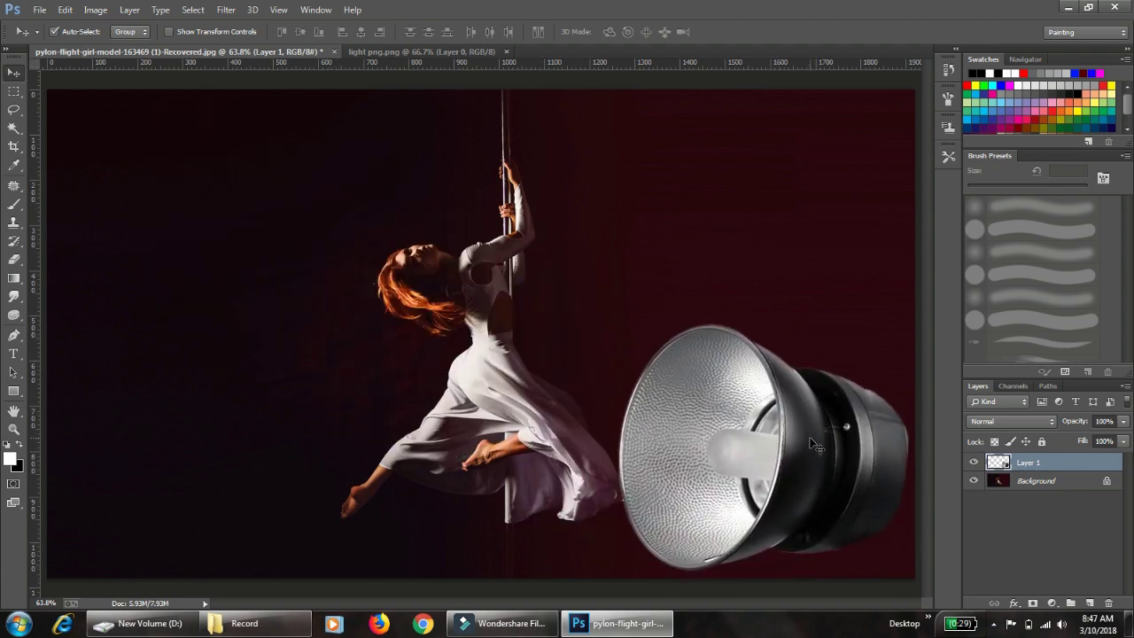
Step: Shrink the lamp into the bottom-right corner and tilt it slightly clockwise
key("ctrl+t")
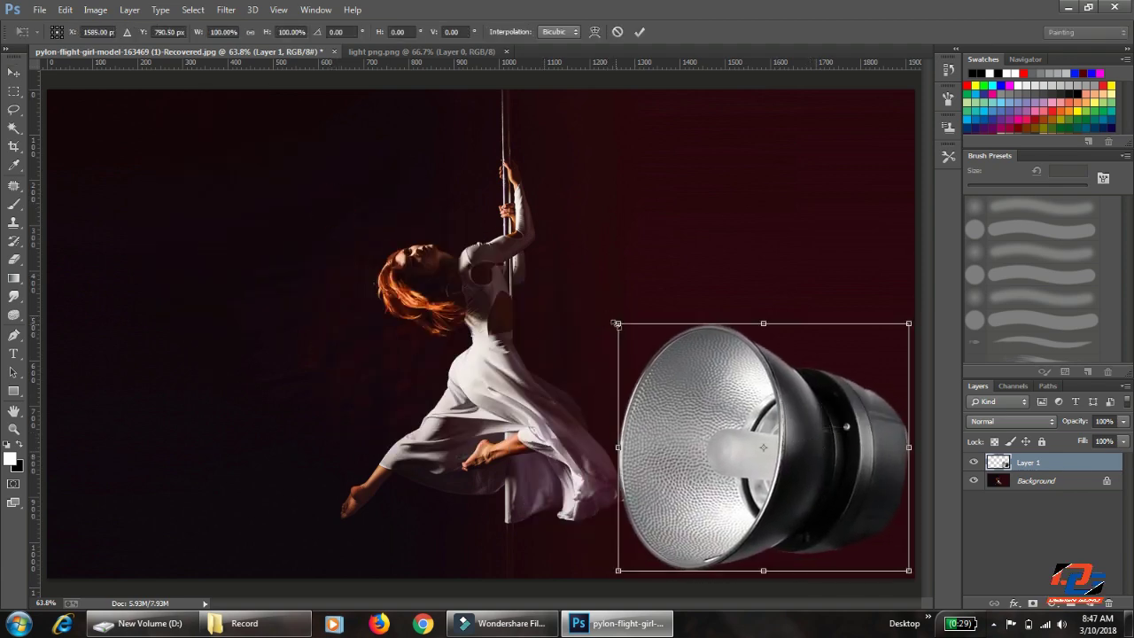
mouse_move(617, 324)
left_mouse_down()
mouse_move(834, 524)
mouse_move(828, 512)
left_mouse_up()
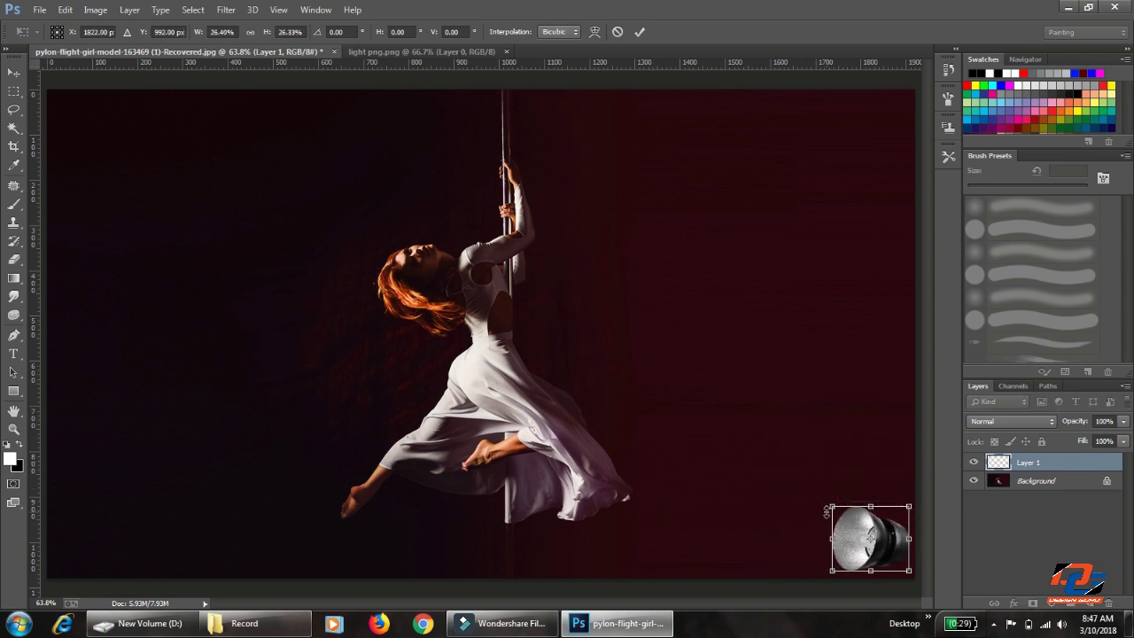
key("Return")
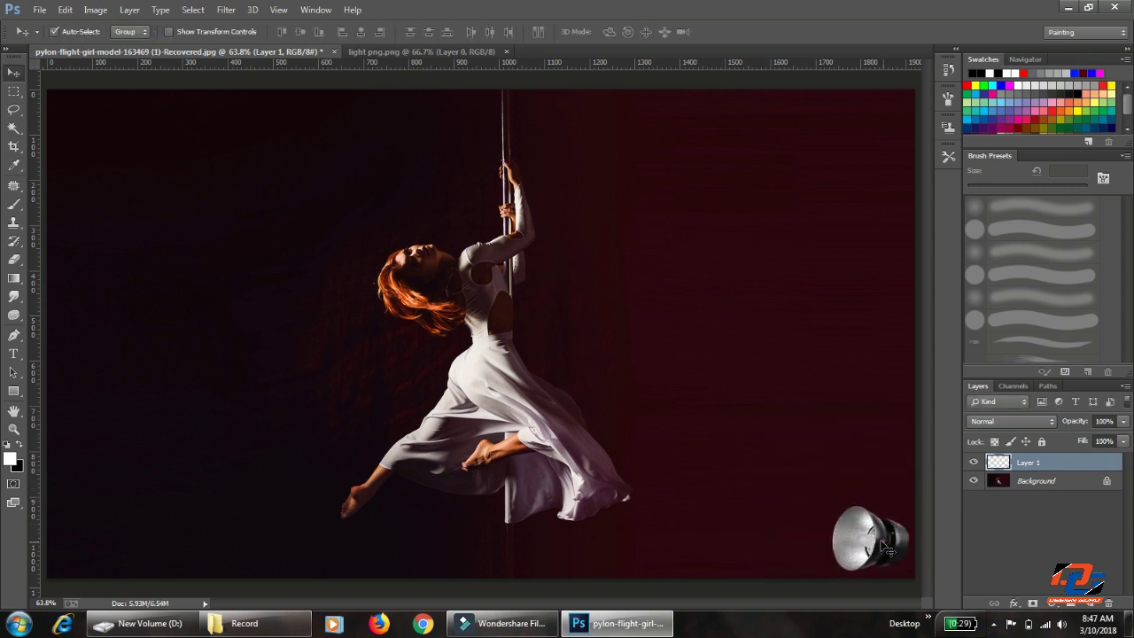
left_click_drag(892, 551, 877, 538)
key("ctrl+t")
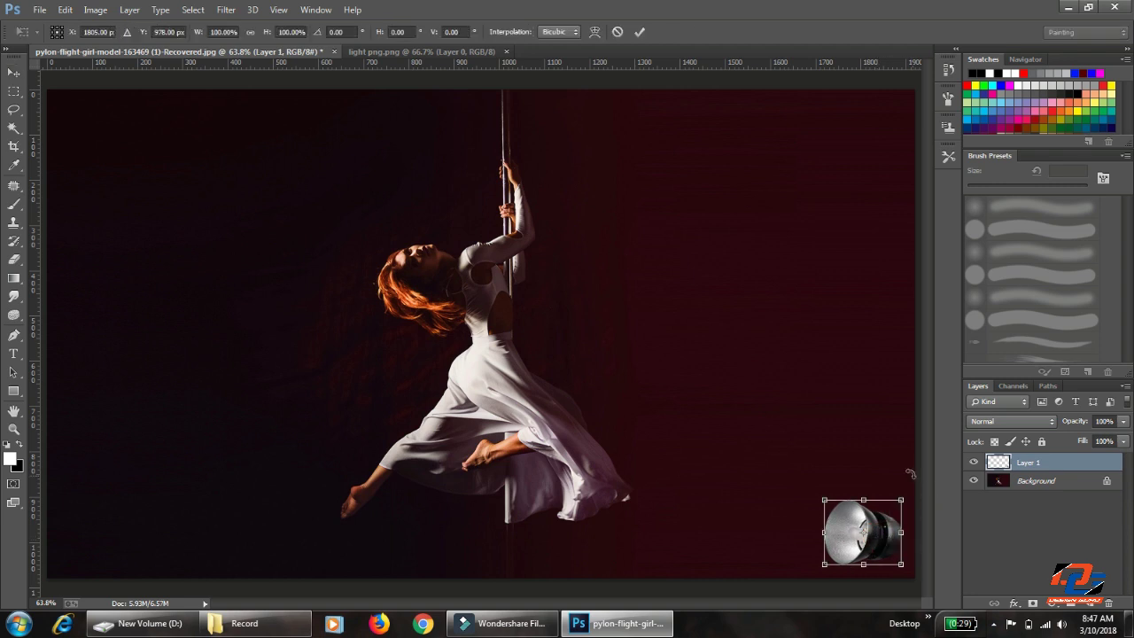
left_click_drag(912, 472, 916, 491)
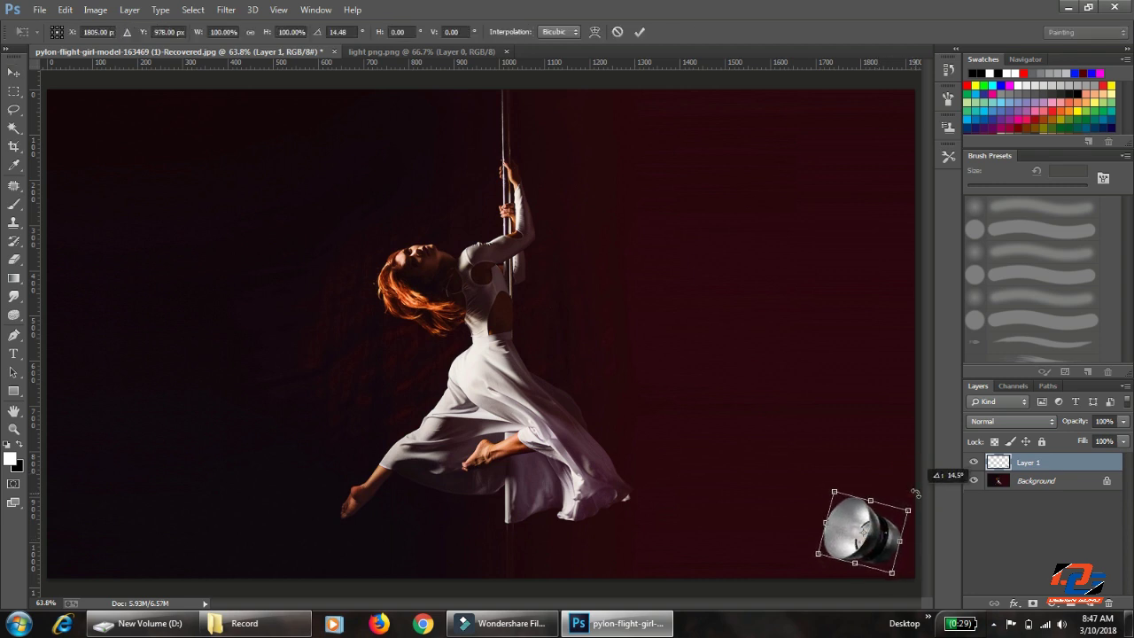
key("Return")
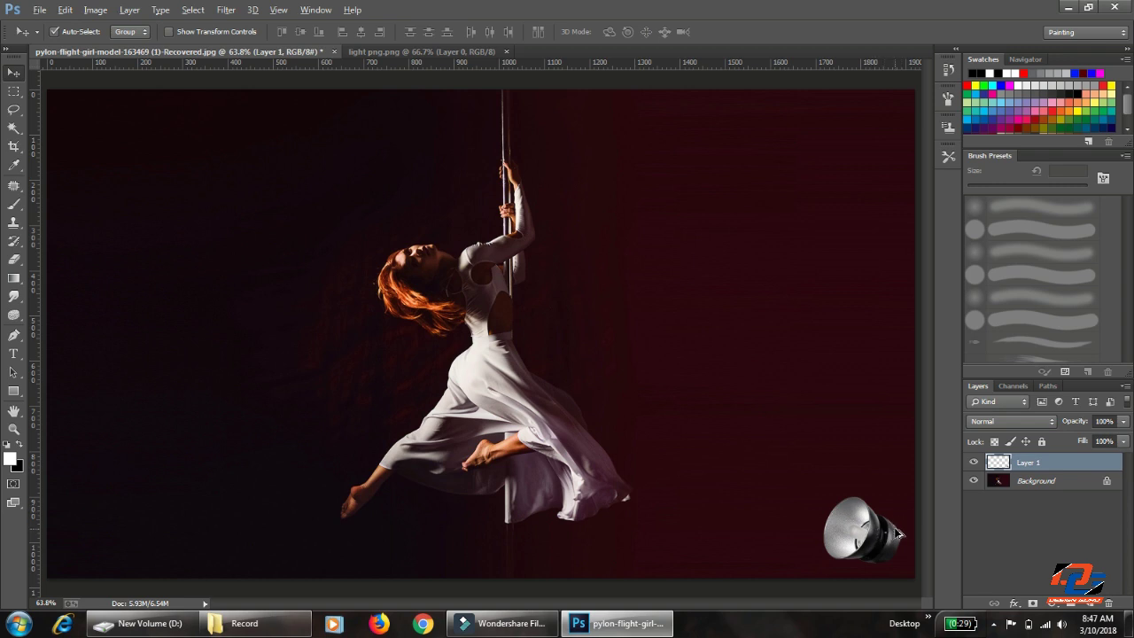
key("alt")
Step: Duplicate the lamp into the bottom-left corner, flip it horizontally, then duplicate that layer again
mouse_move(1042, 460)
left_mouse_down()
mouse_move(1042, 598)
mouse_move(1091, 602)
left_mouse_up()
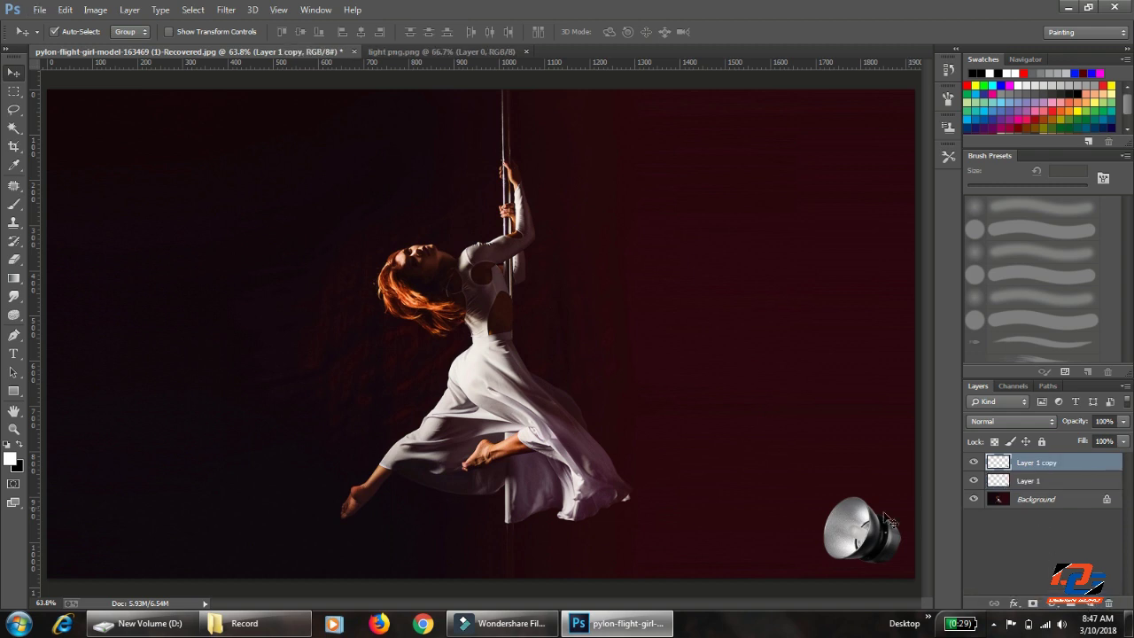
left_click_drag(886, 542, 122, 537)
key("ctrl+t")
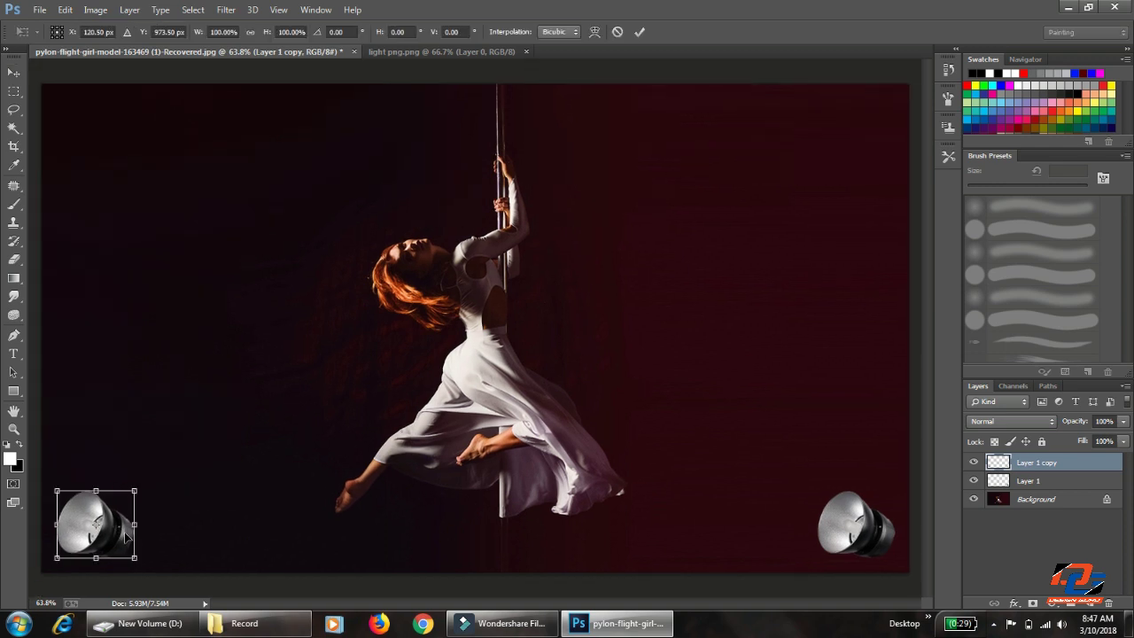
right_click(124, 530)
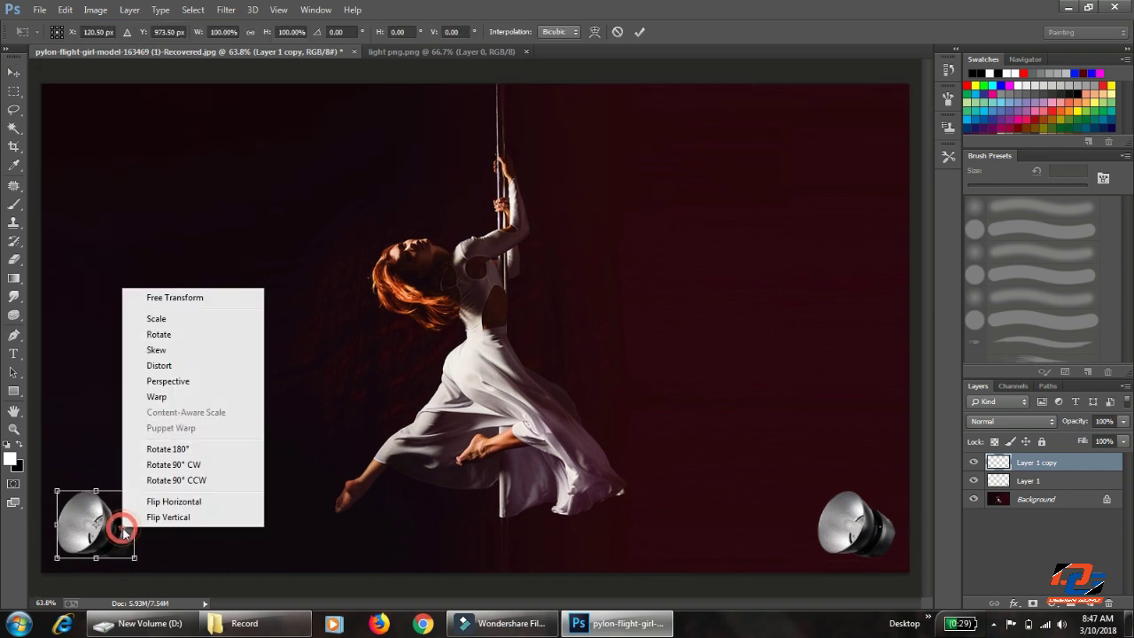
left_click(188, 503)
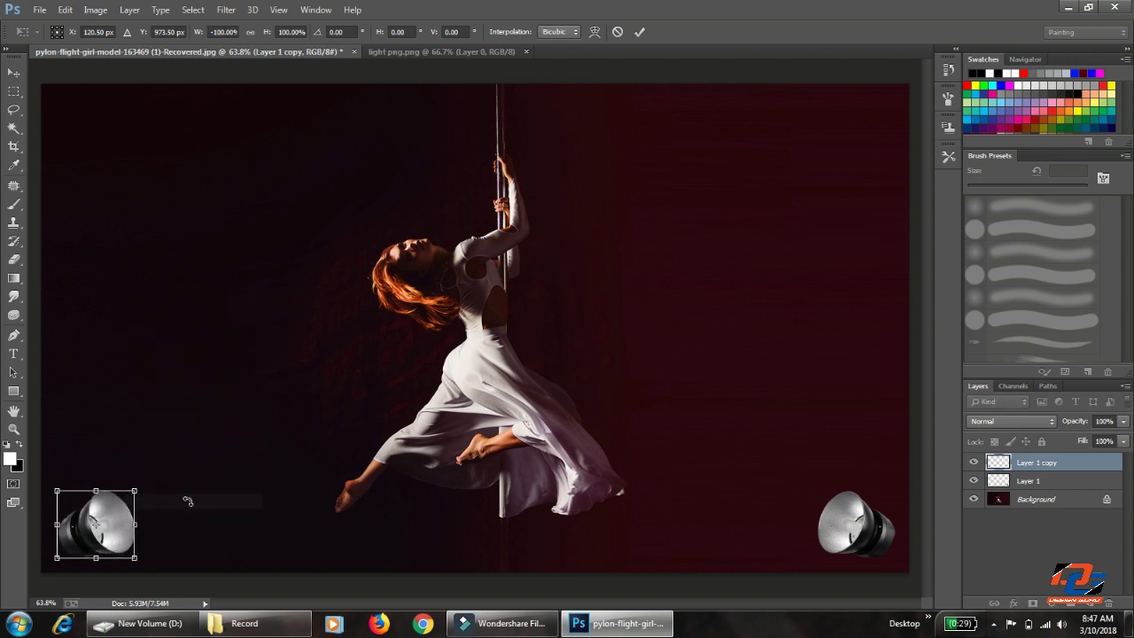
key("Return")
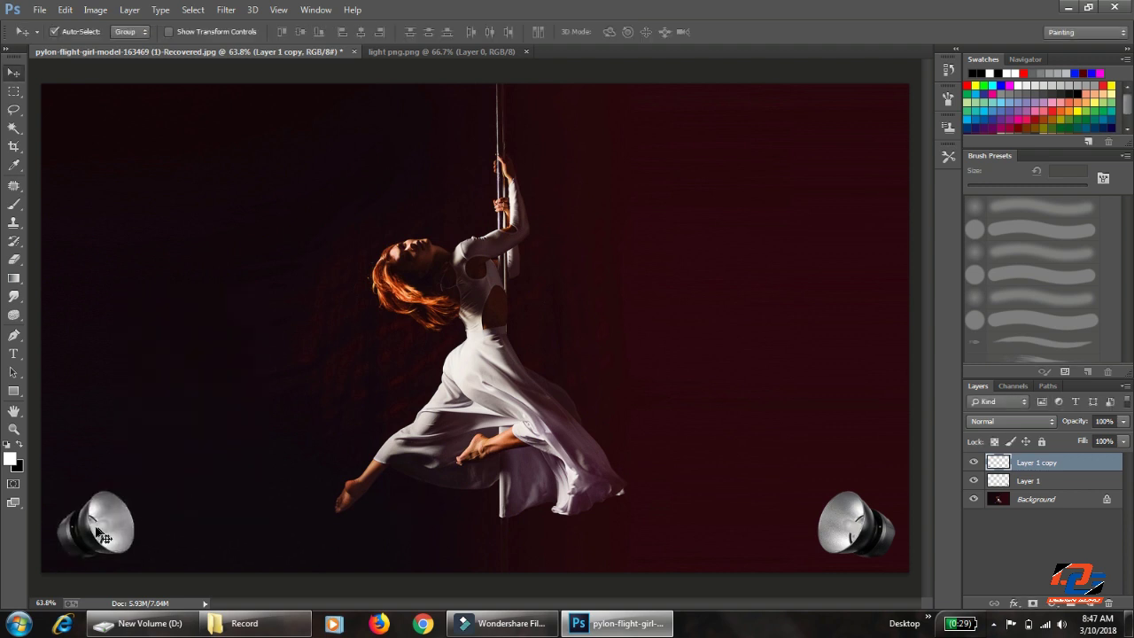
left_click_drag(1046, 464, 1091, 603)
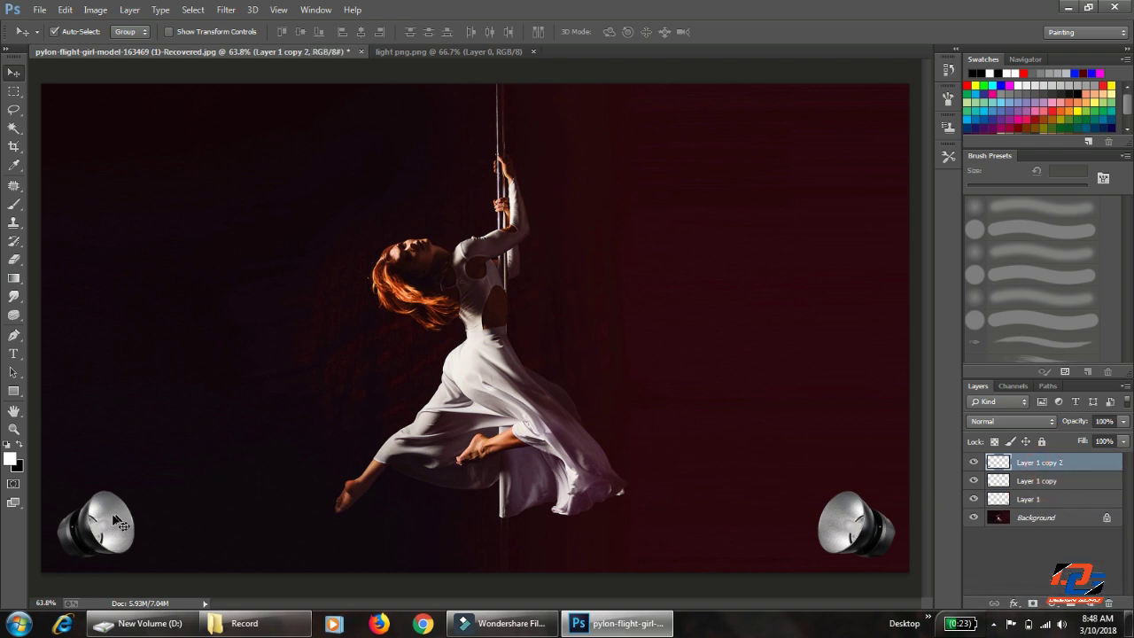
Step: Move the lamp copy to the top-left corner, flip it vertically, and rotate it about 5°
mouse_move(115, 521)
left_mouse_down()
mouse_move(105, 135)
mouse_move(99, 146)
left_mouse_up()
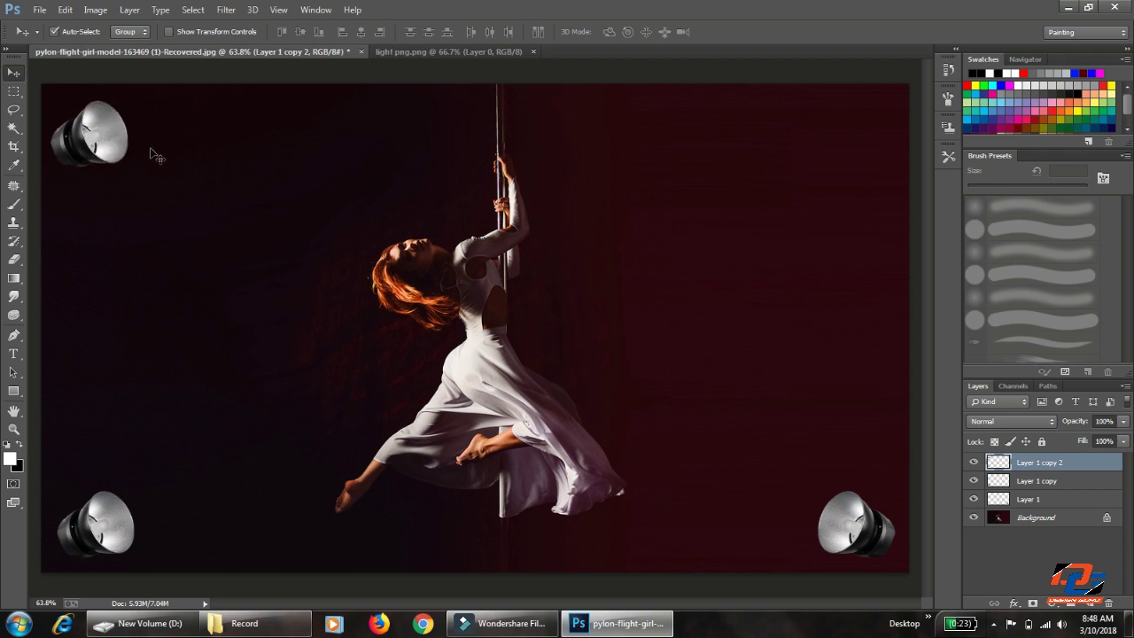
key("ctrl+t")
right_click(121, 147)
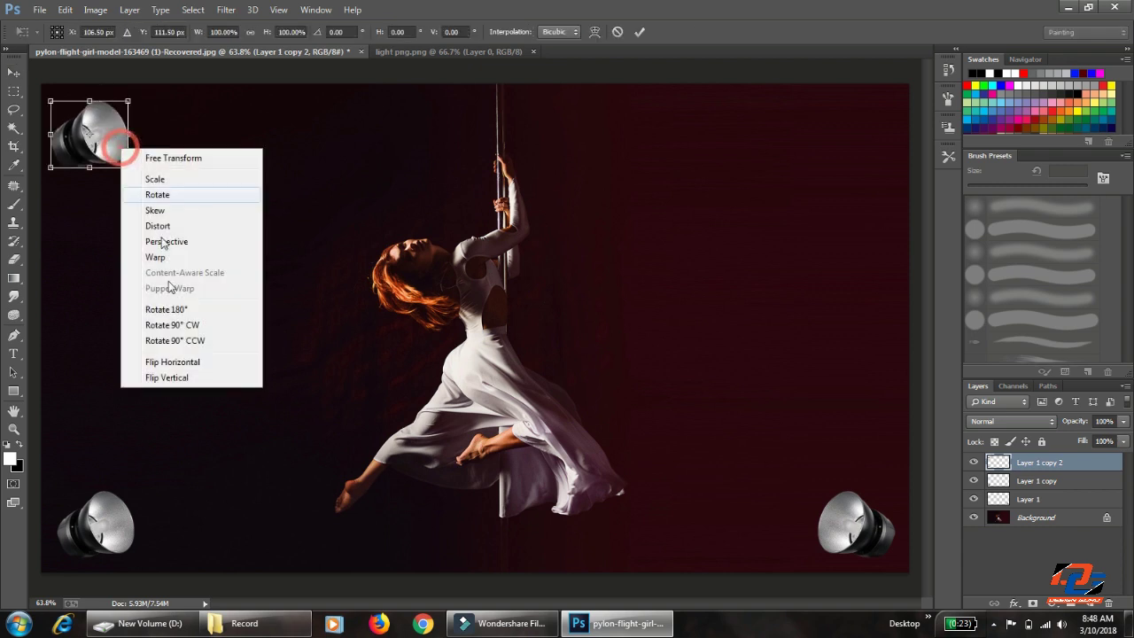
left_click(186, 377)
key("Return")
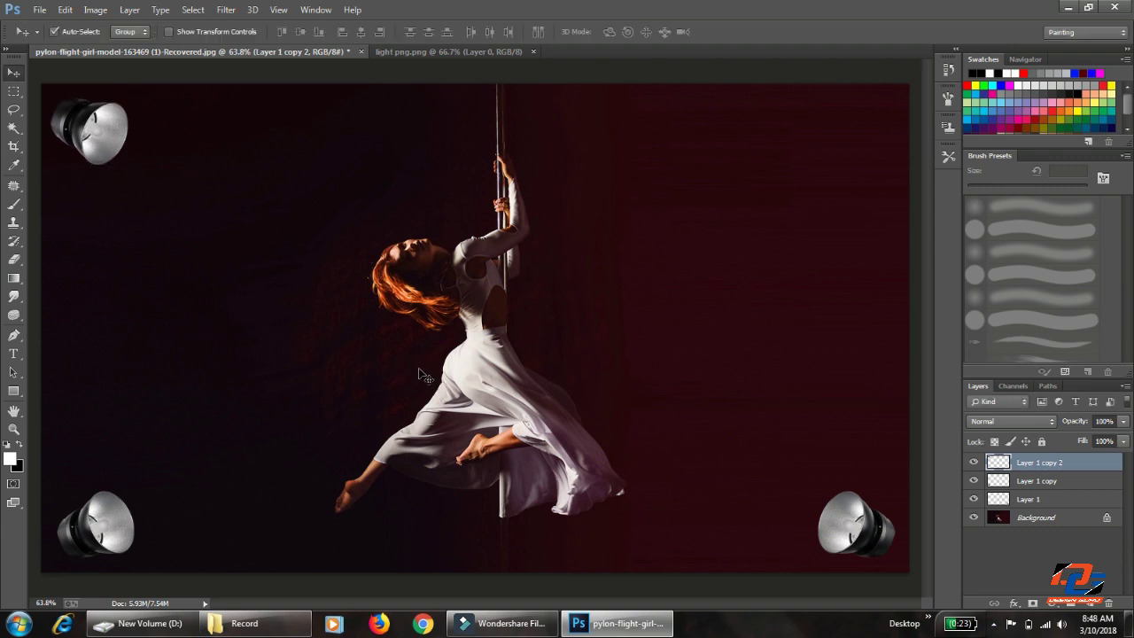
key("ctrl+t")
left_click_drag(226, 240, 207, 245)
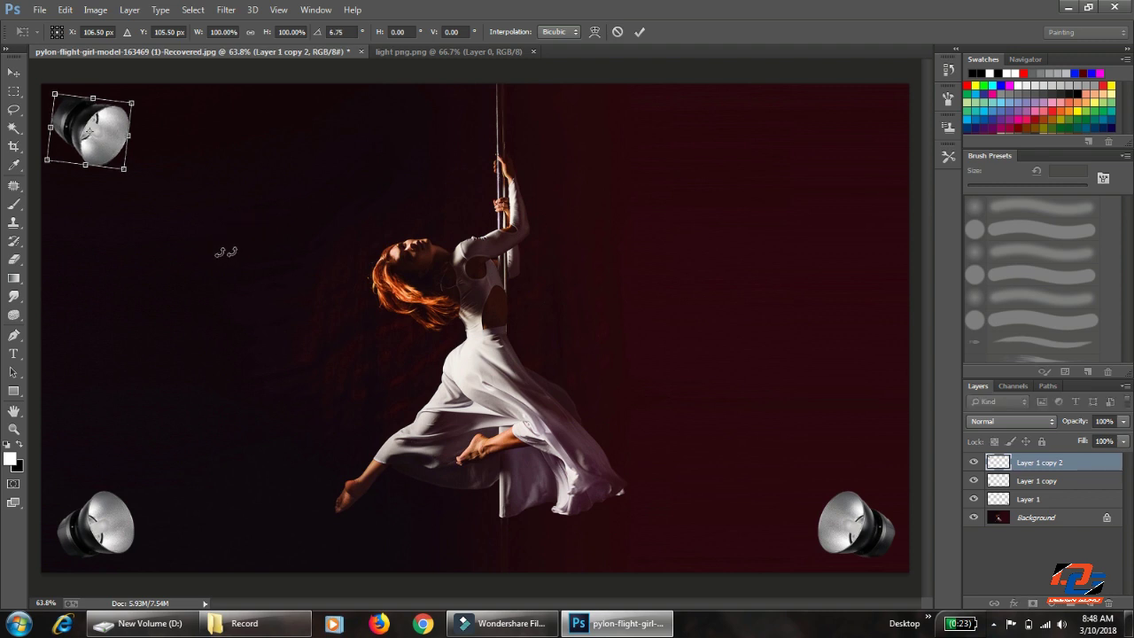
key("Return")
Step: Tilt the bottom-left lamp about 4° counter-clockwise and the bottom-right lamp about 2°
left_click(88, 532)
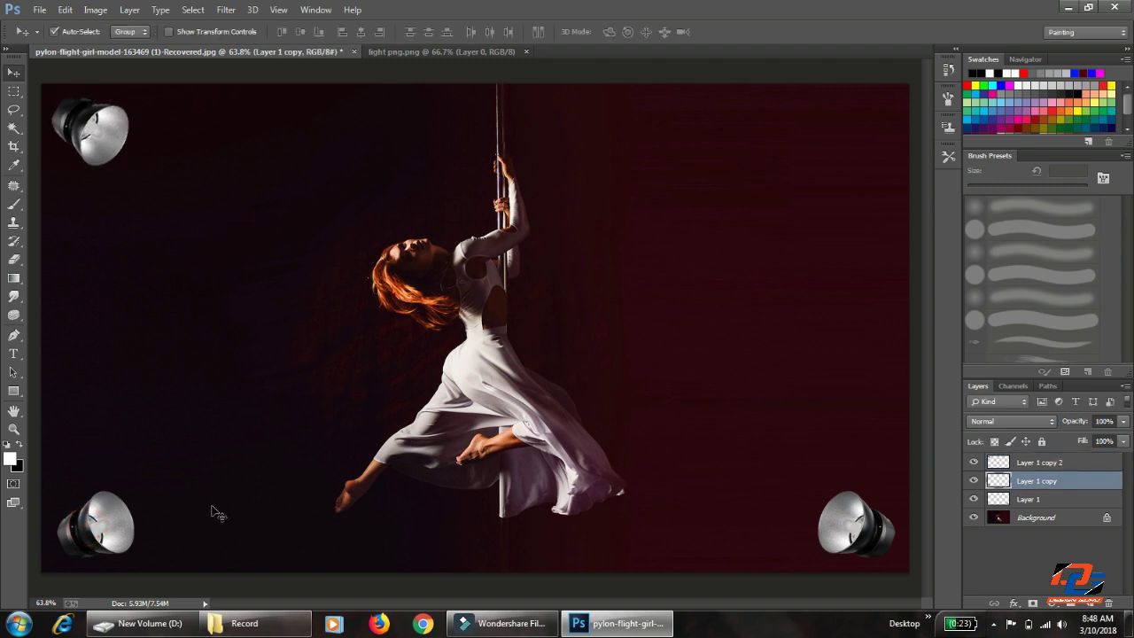
key("ctrl+t")
left_click_drag(193, 457, 187, 448)
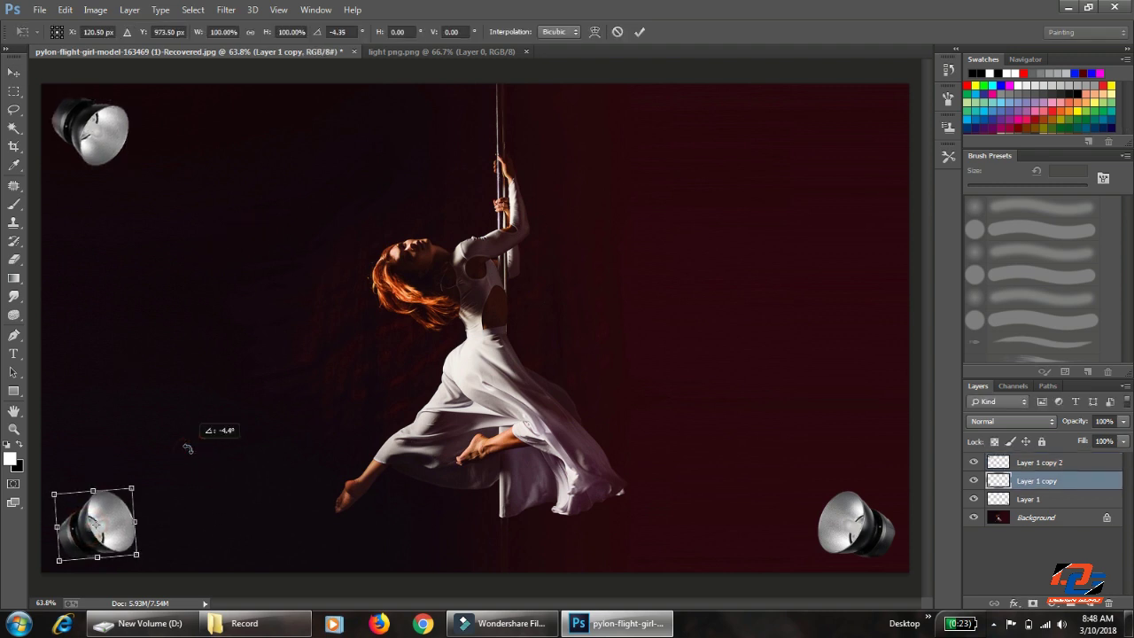
key("Return")
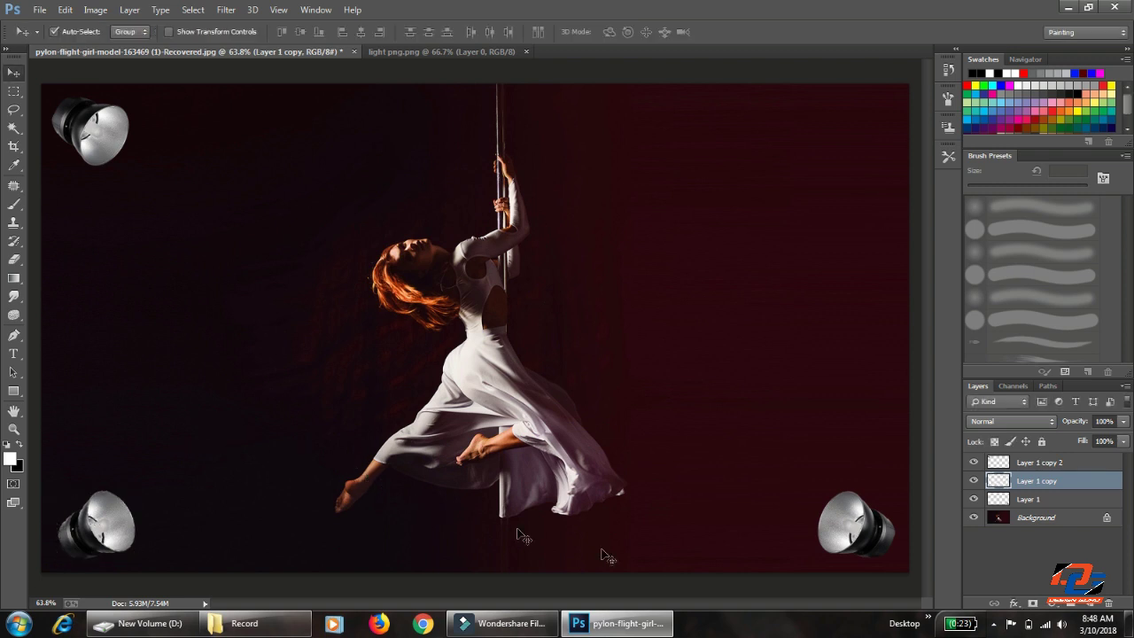
left_click(855, 546)
key("ctrl+t")
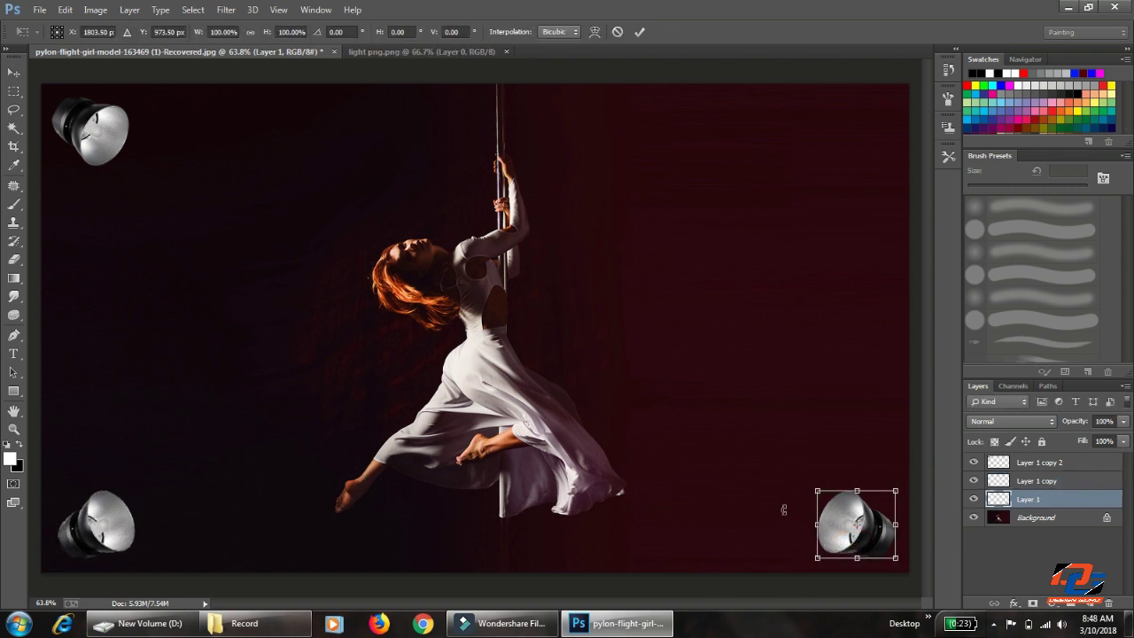
left_click_drag(787, 485, 804, 464)
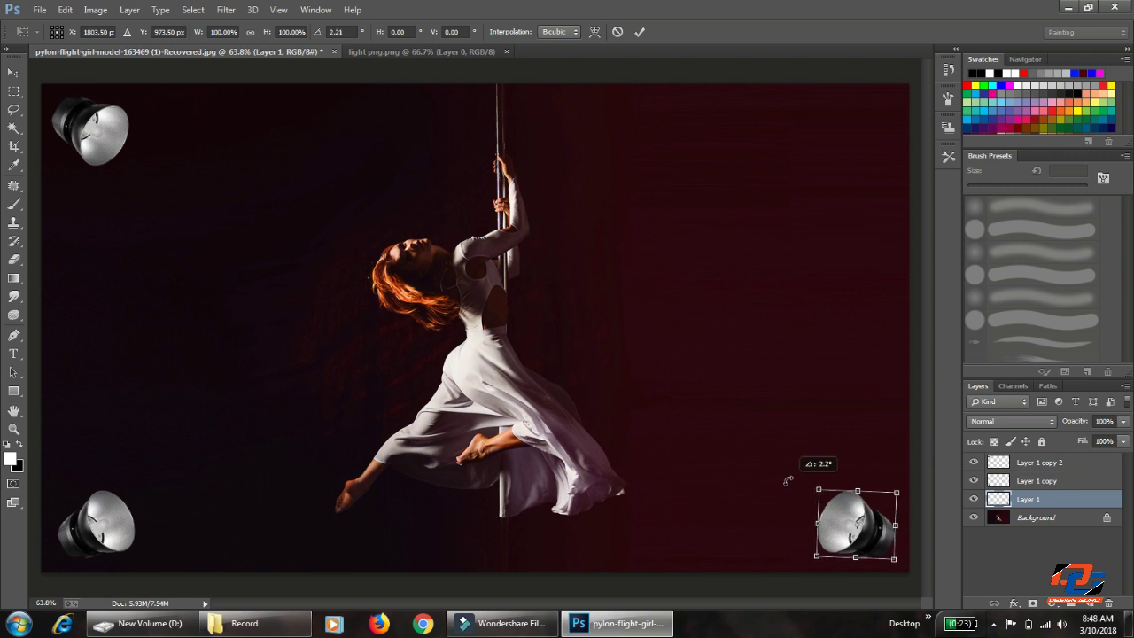
key("Return")
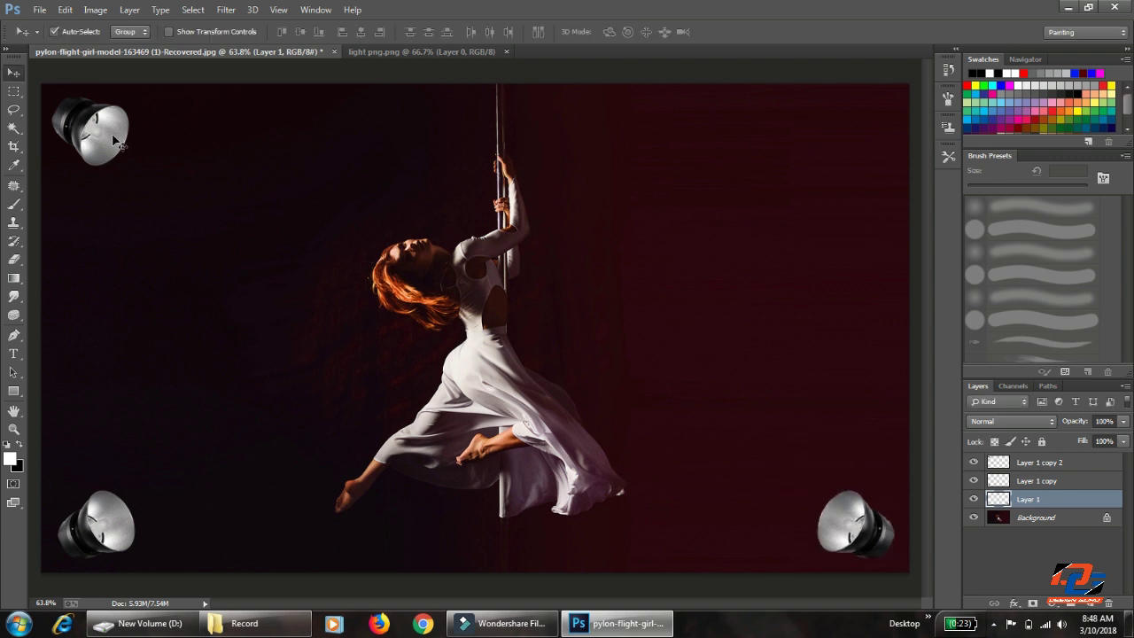
Step: Copy the top-left lamp to the top-right corner and flip it horizontally
left_click_drag(78, 126, 847, 149)
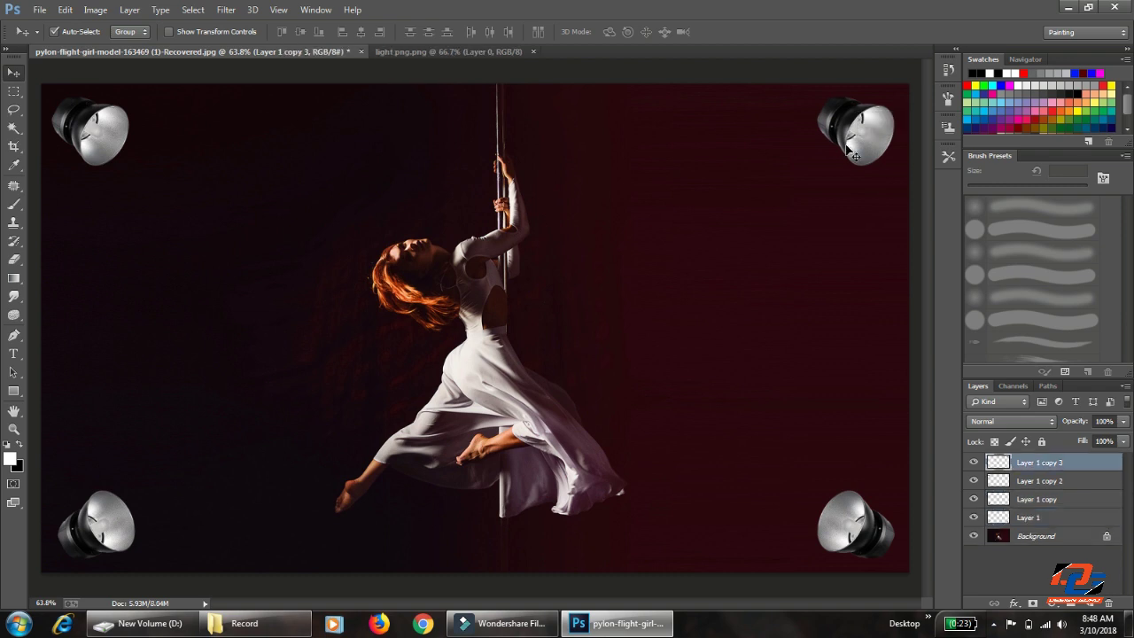
key("ctrl+t")
right_click(849, 150)
left_click(873, 361)
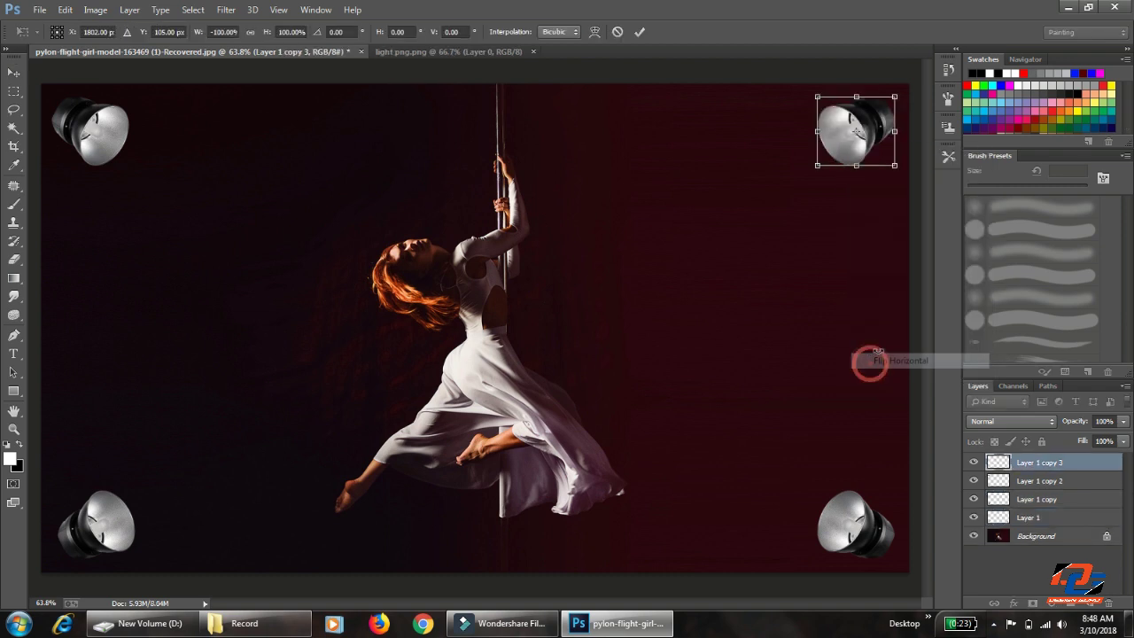
key("Return")
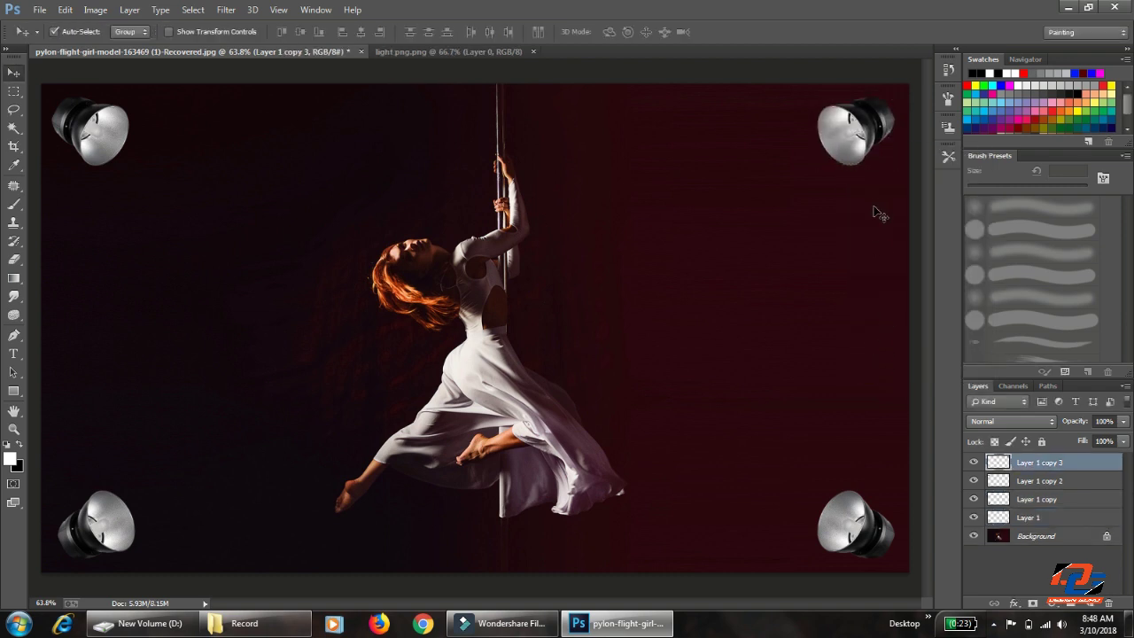
Step: Add a downward-pointing lamp at top centre above the pole, shrunk to about three quarters
left_click_drag(869, 133, 510, 133)
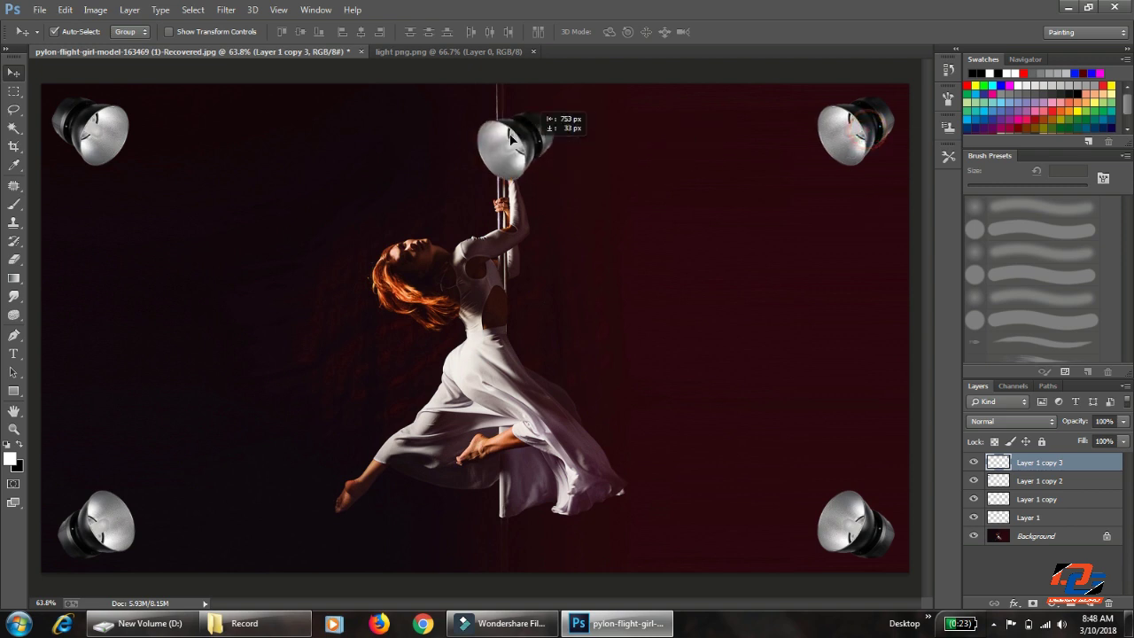
key("ctrl+t")
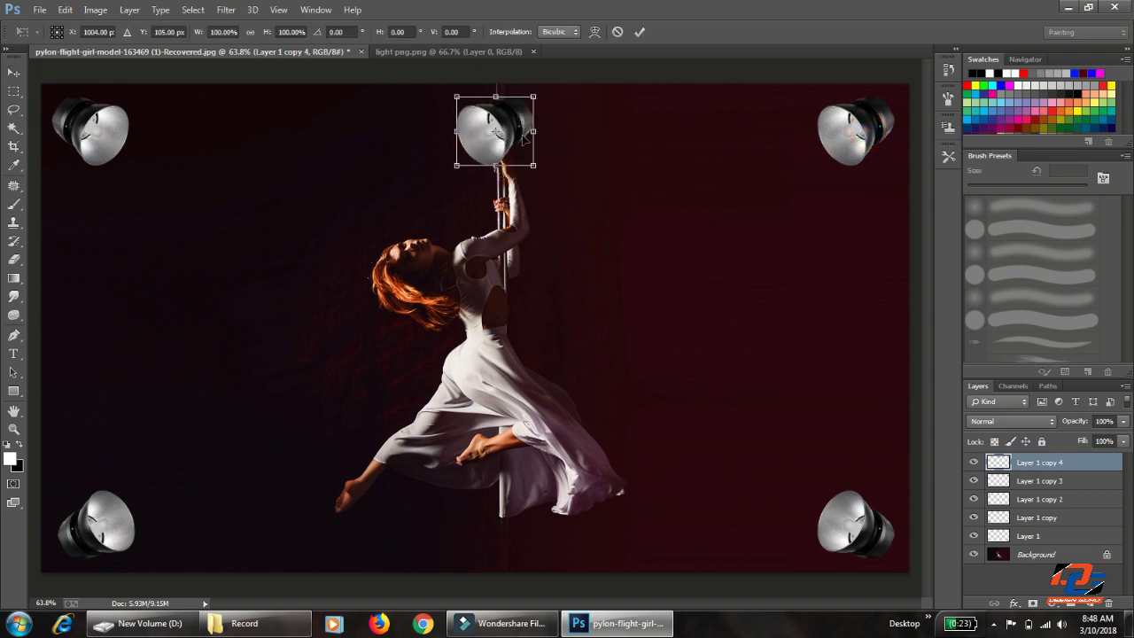
left_click_drag(468, 205, 519, 236)
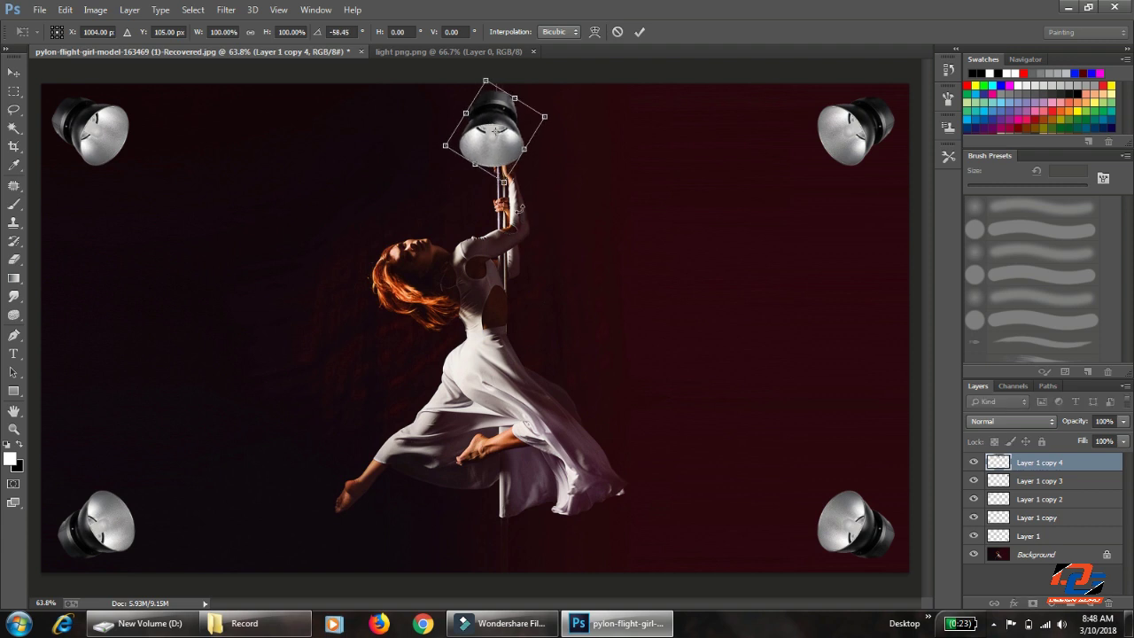
key("Return")
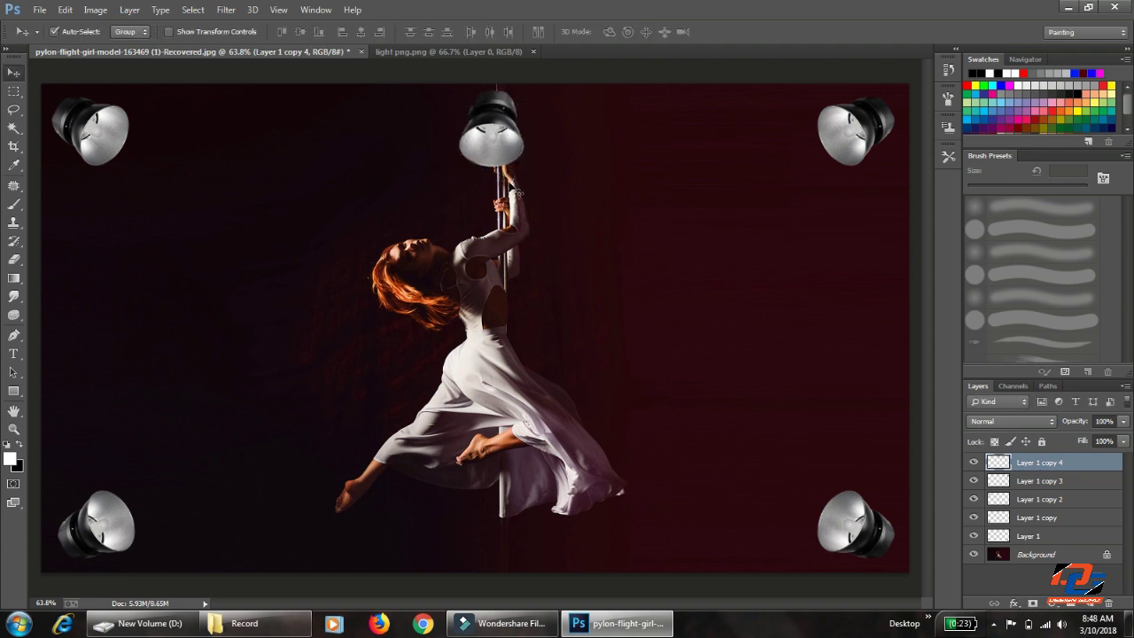
key("ctrl+t")
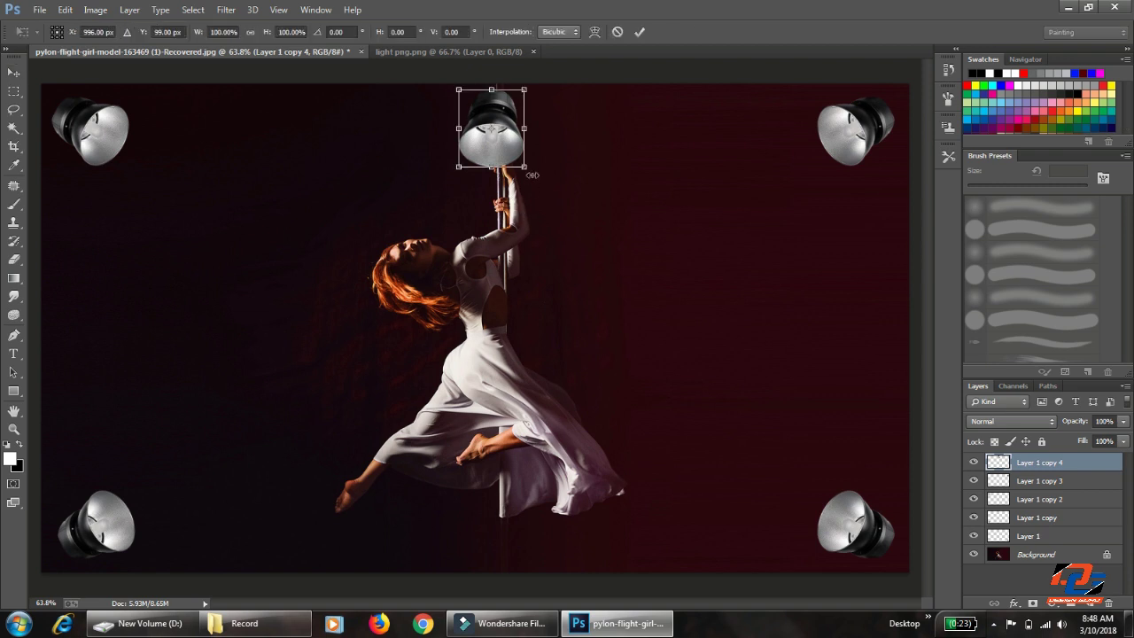
left_click_drag(526, 164, 514, 154)
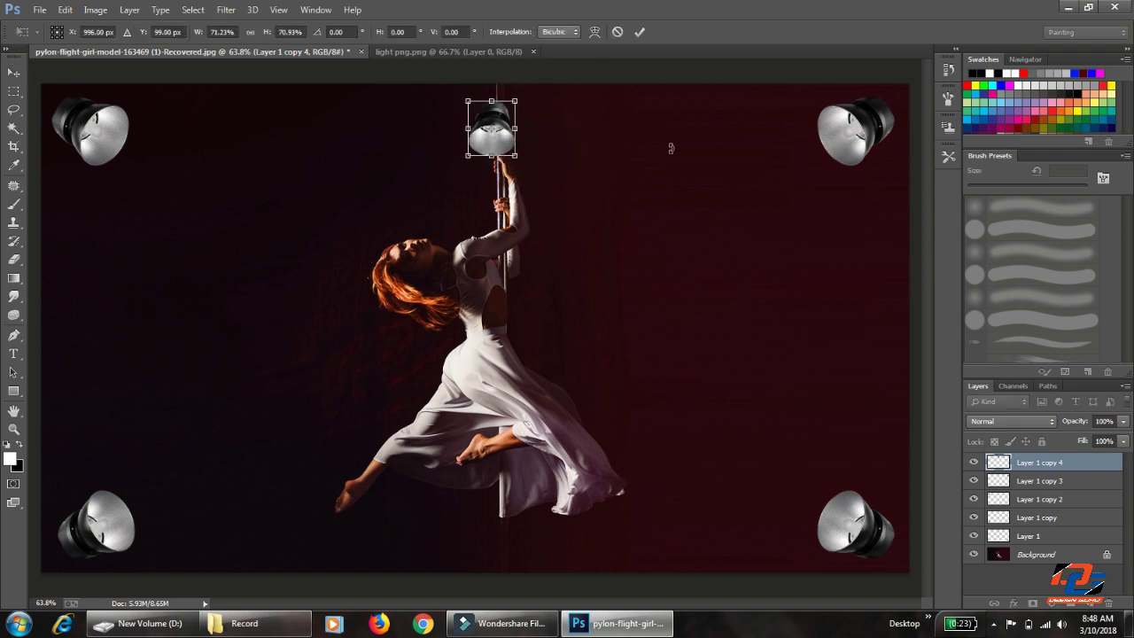
key("Return")
left_click_drag(509, 132, 511, 104)
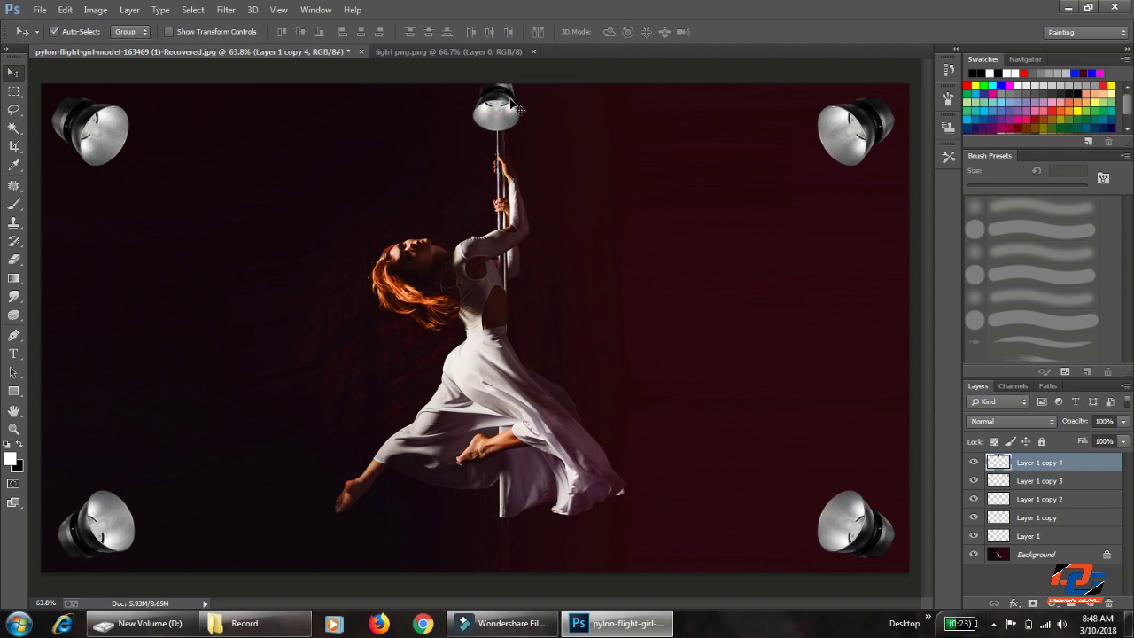
key("Up")
key("Up")
key("Up")
key("Up")
key("Up")
key("Up")
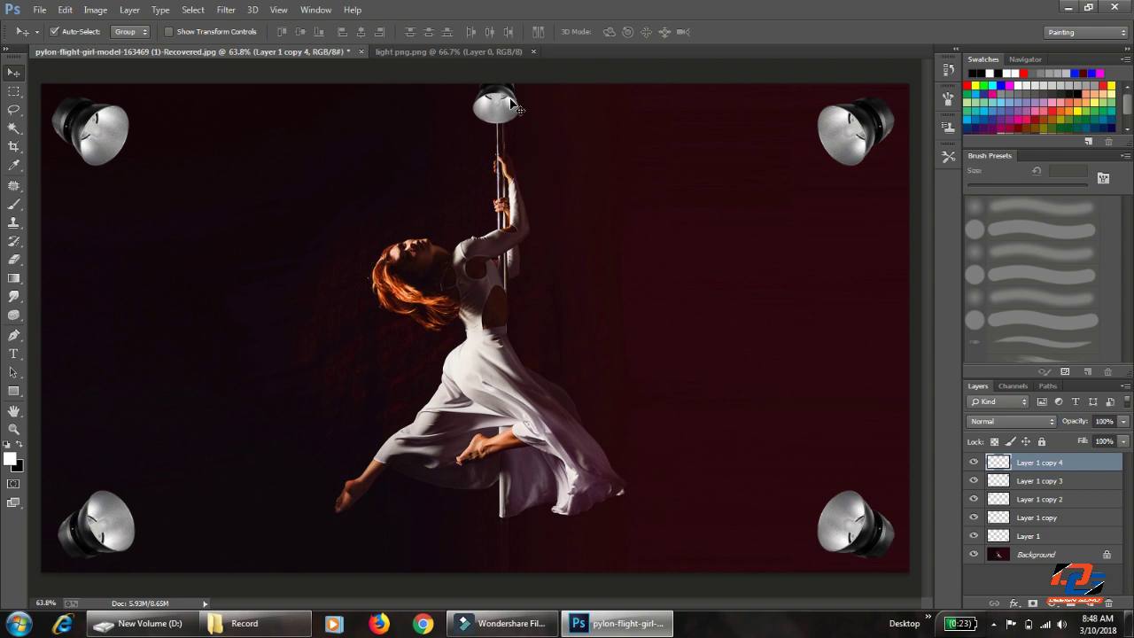
key("Up")
key("Right")
key("Right")
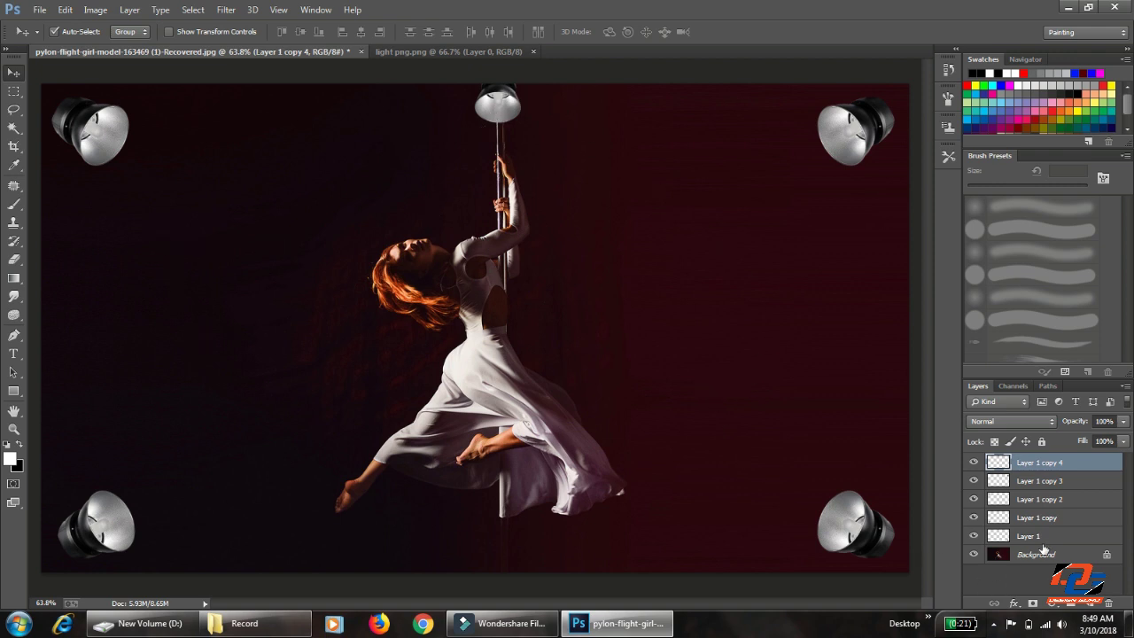
Step: Duplicate the Background layer, unlock the original as Layer 0, and select Background copy
left_click_drag(1044, 554, 1091, 604)
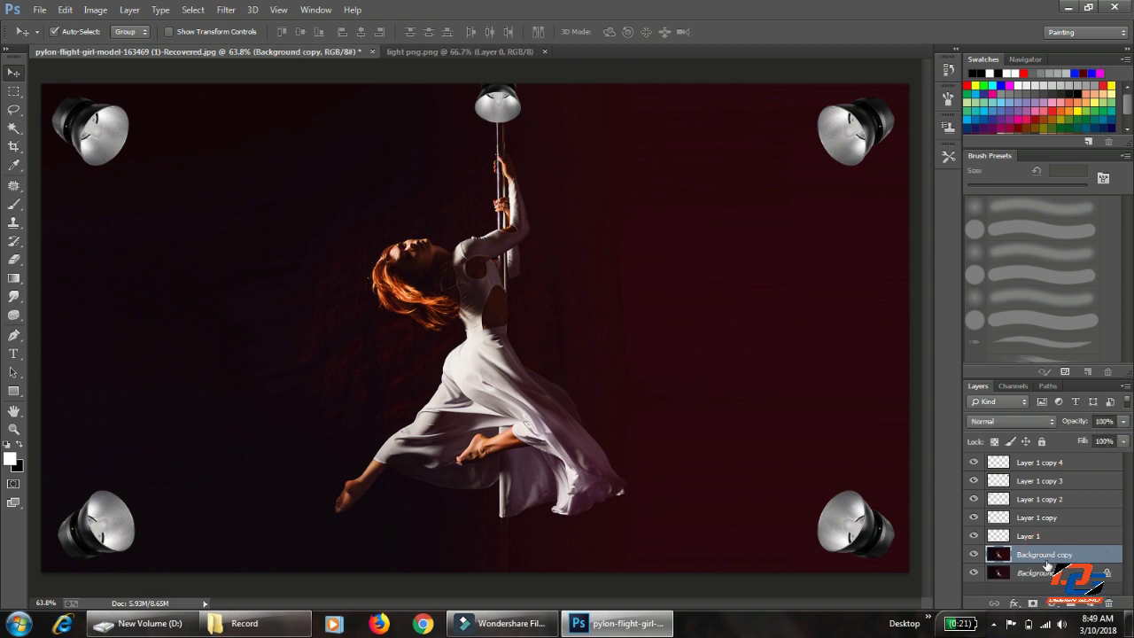
double_click(1041, 576)
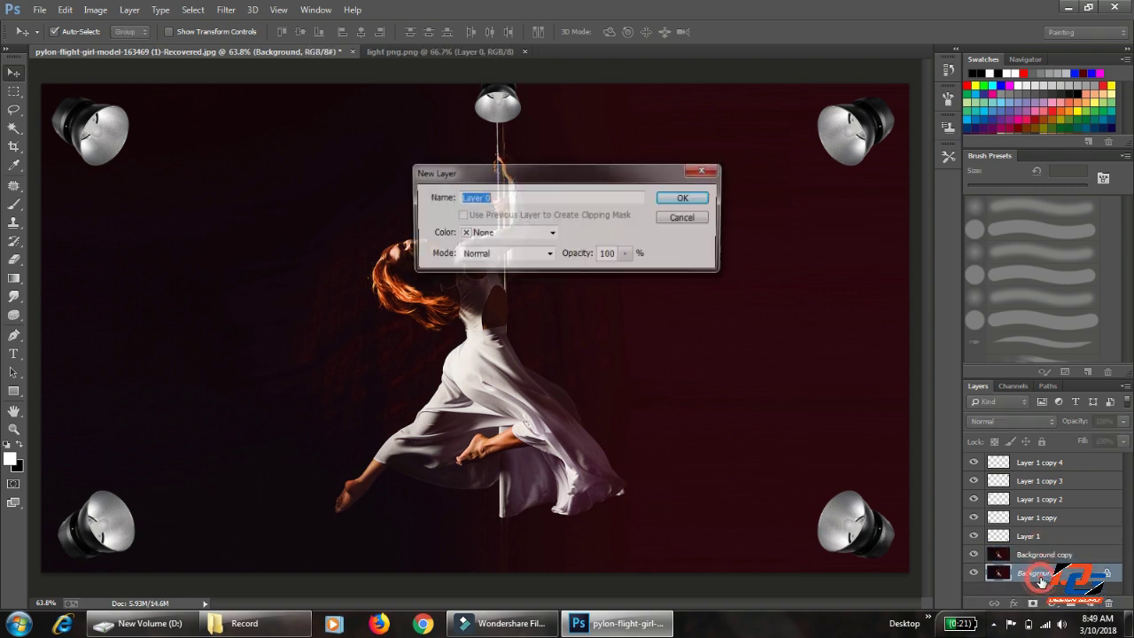
key("Return")
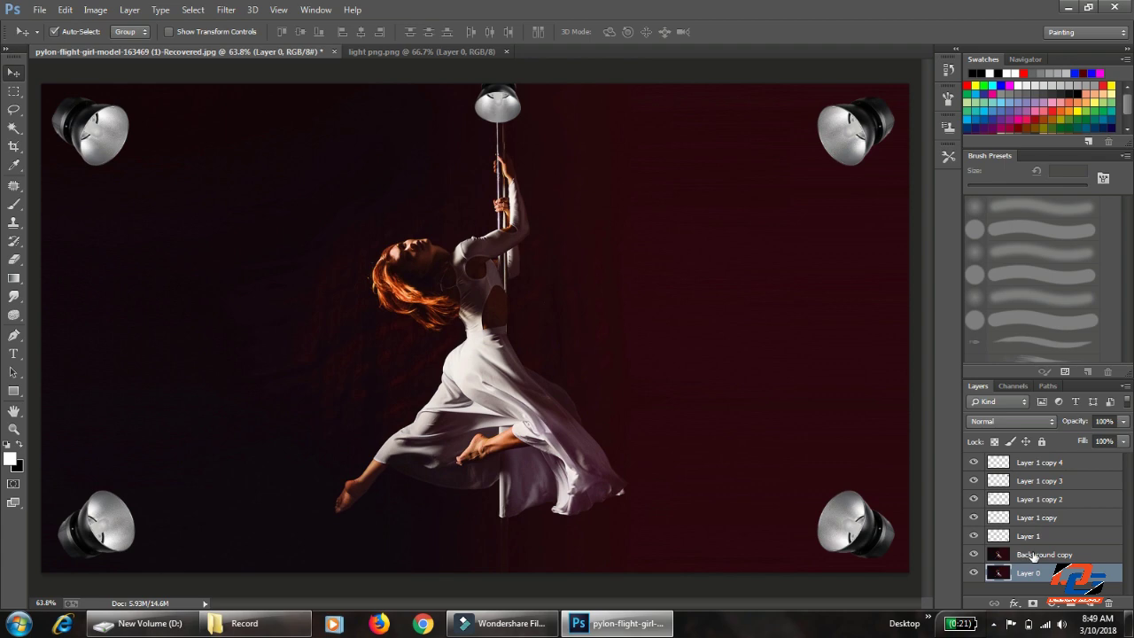
left_click(1034, 556)
Step: Convert Background copy to a smart object and apply Filter > Render > Lighting Effects
right_click(1033, 555)
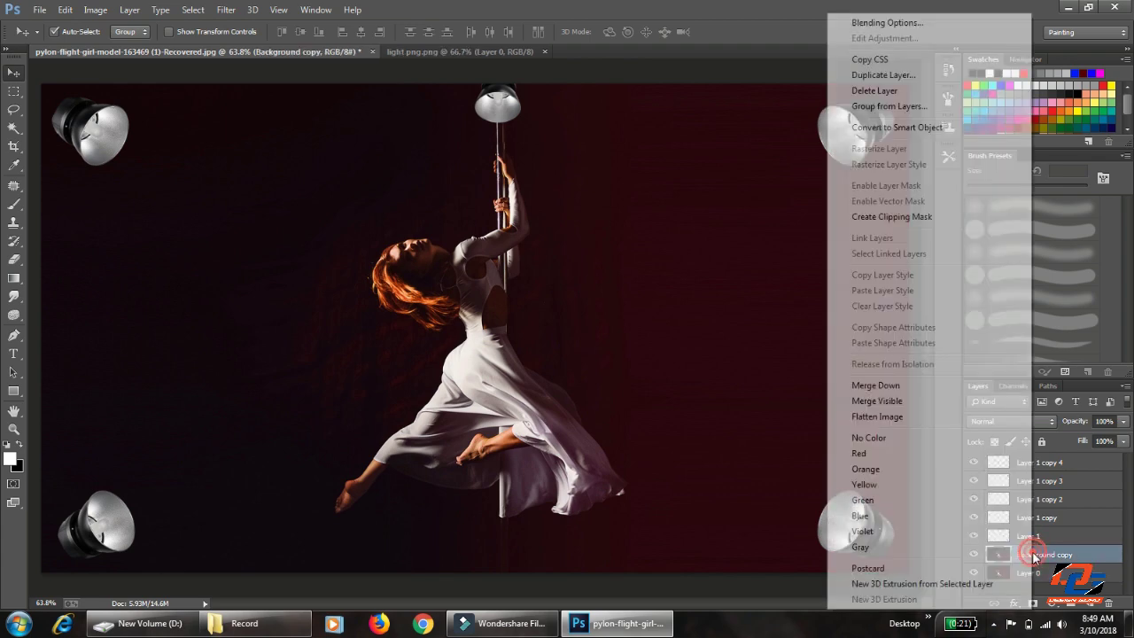
left_click(913, 127)
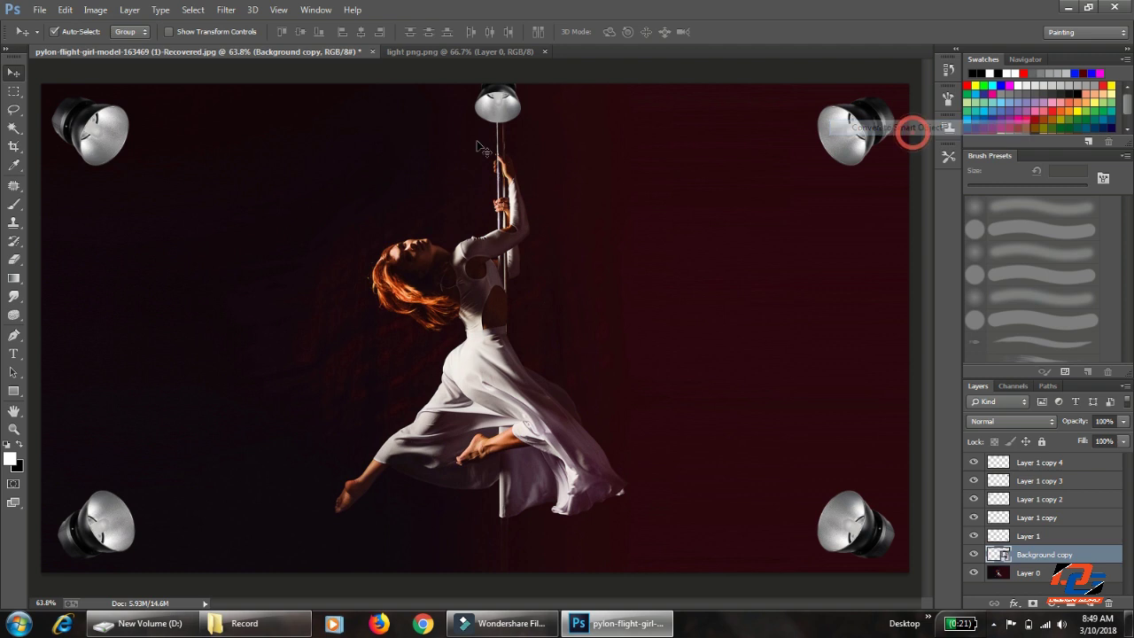
left_click(226, 9)
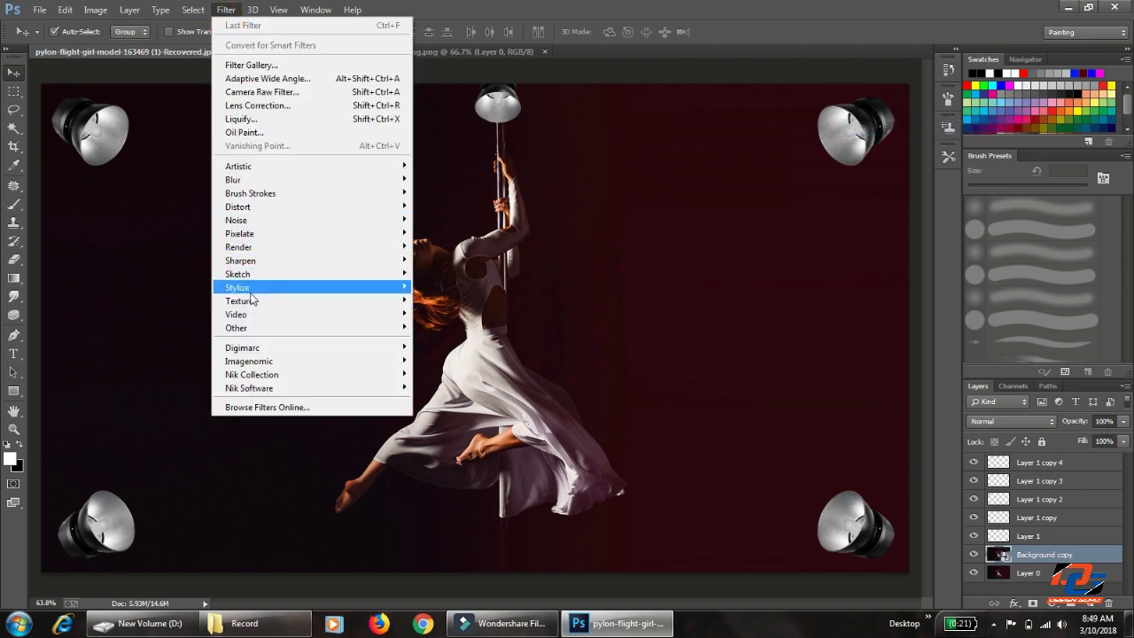
mouse_move(239, 248)
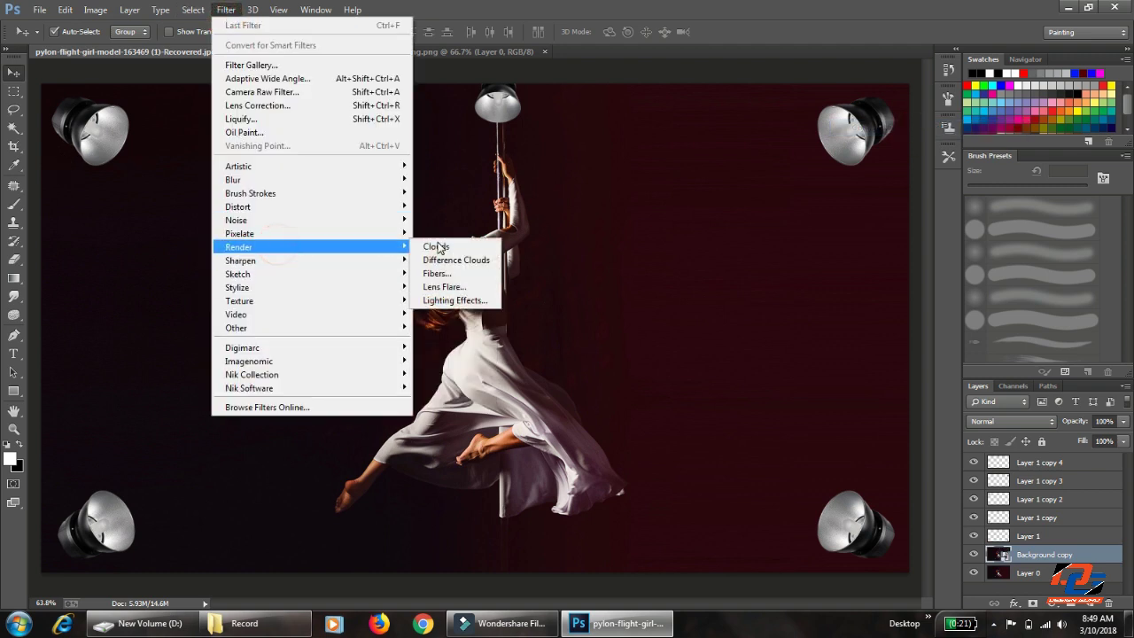
left_click(456, 301)
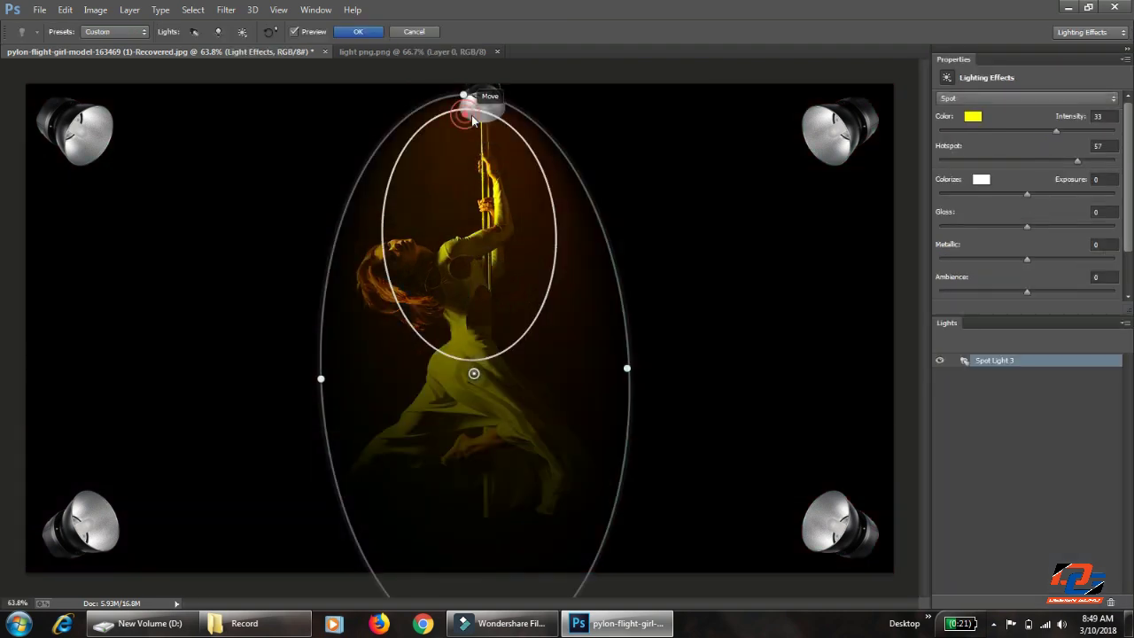
Step: Move the spotlight under the top lamp, narrow its beam, and colour it yellow (R191, G180, B0)
left_click_drag(471, 116, 483, 122)
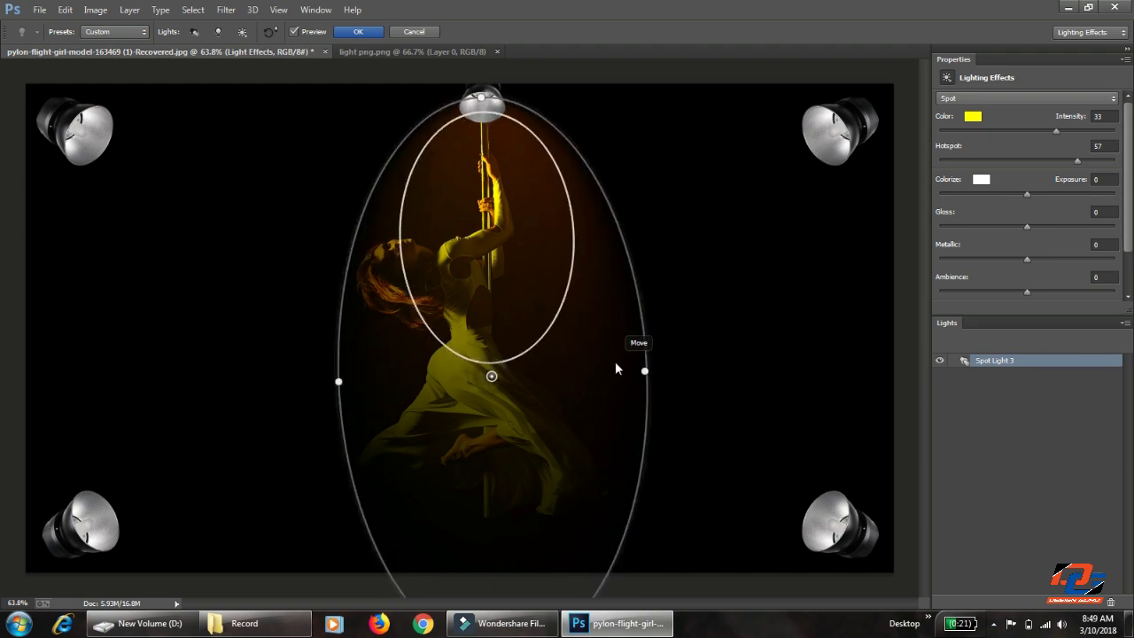
left_click_drag(638, 376, 627, 375)
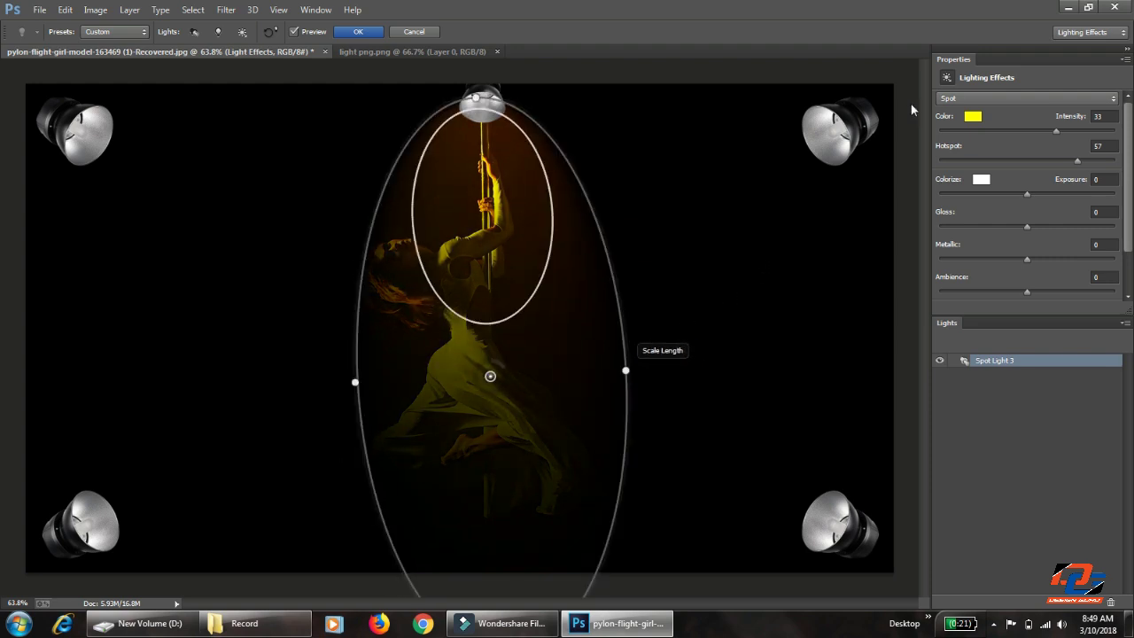
left_click(972, 116)
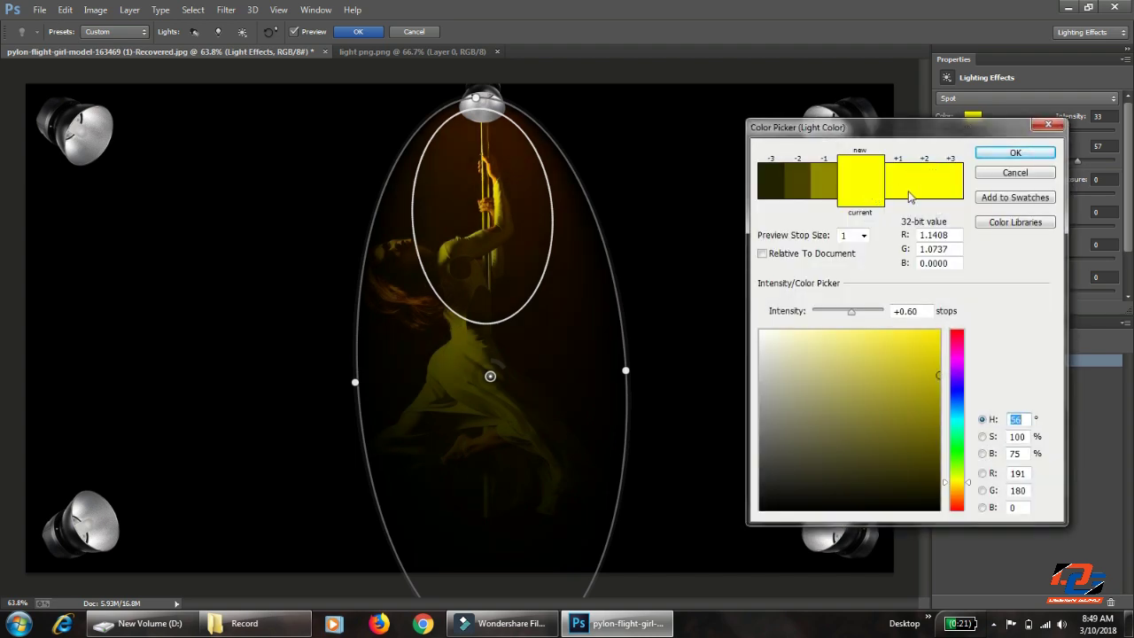
left_click(911, 191)
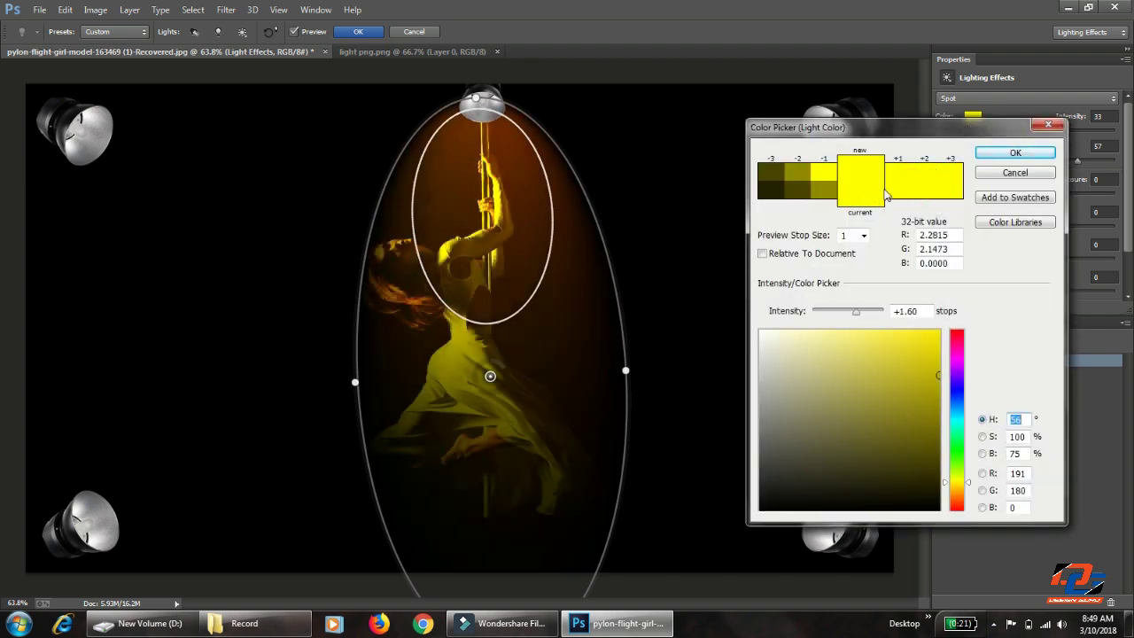
left_click(824, 177)
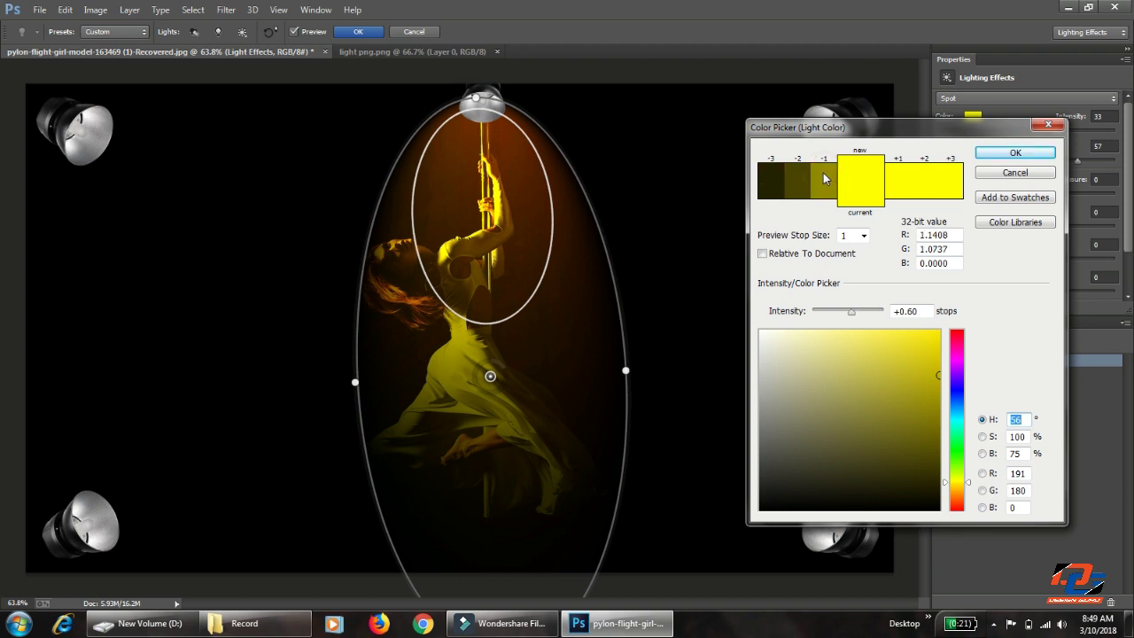
left_click(822, 177)
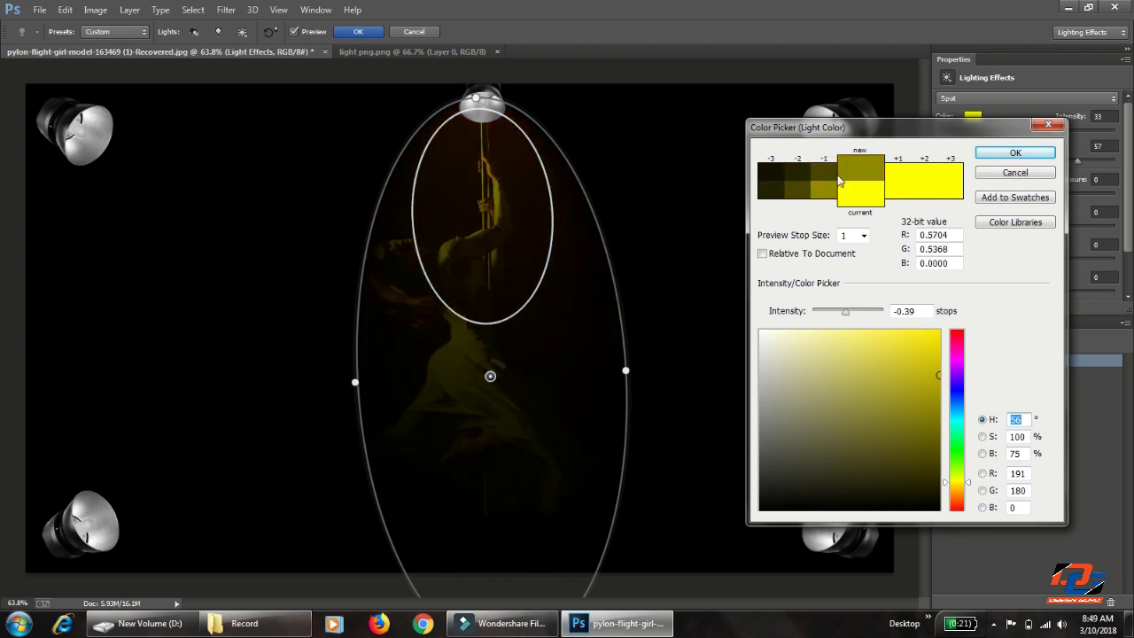
left_click(866, 195)
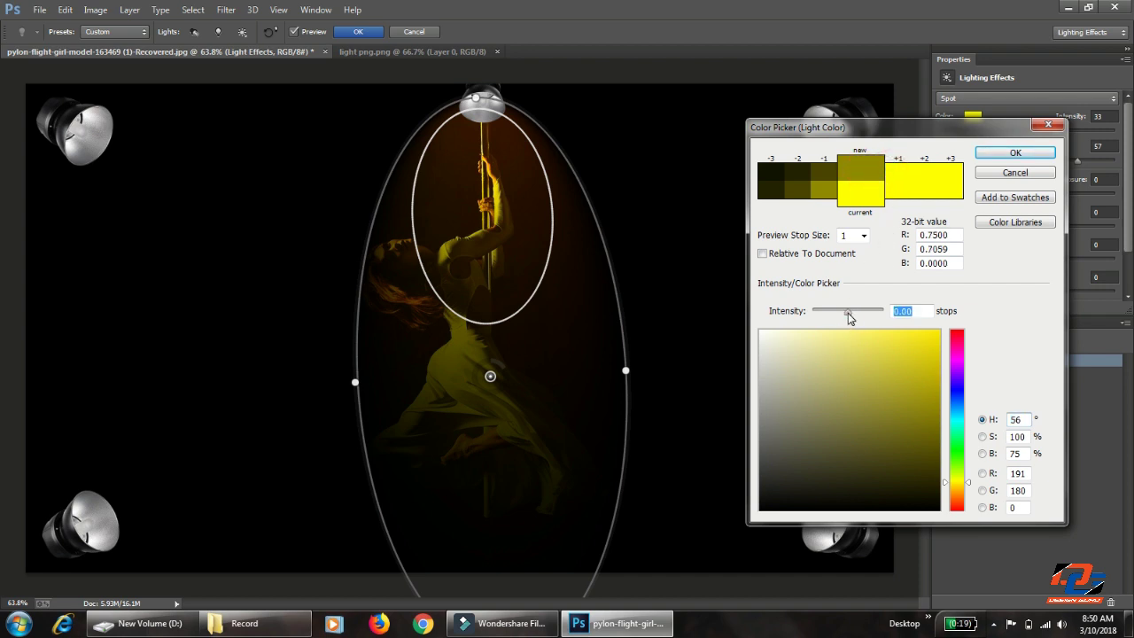
left_click_drag(849, 314, 850, 318)
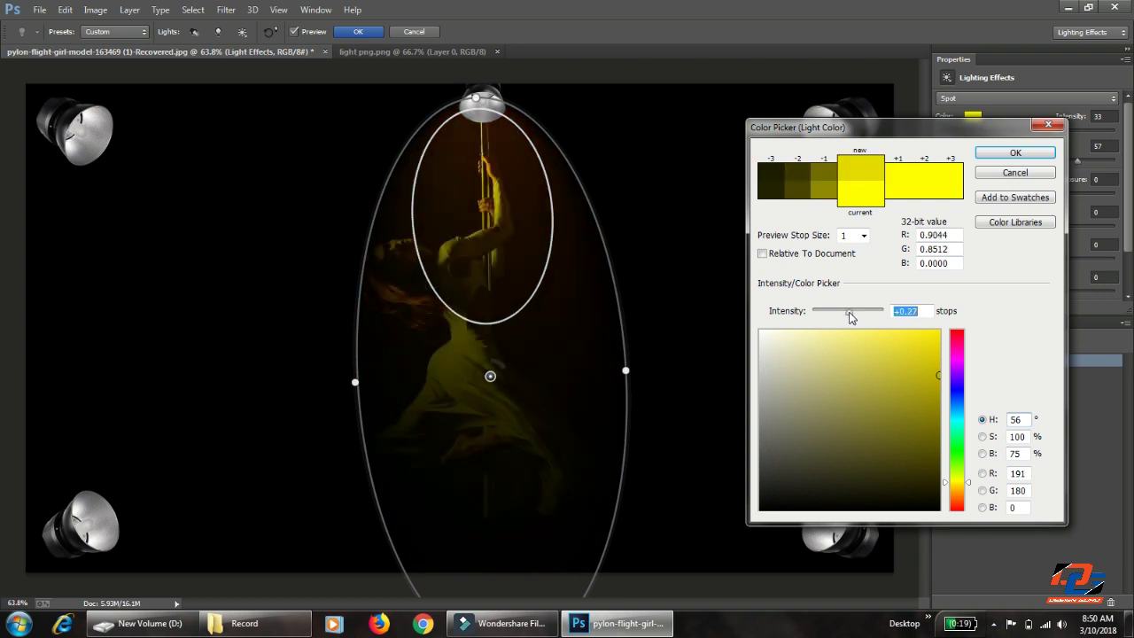
left_click(1015, 152)
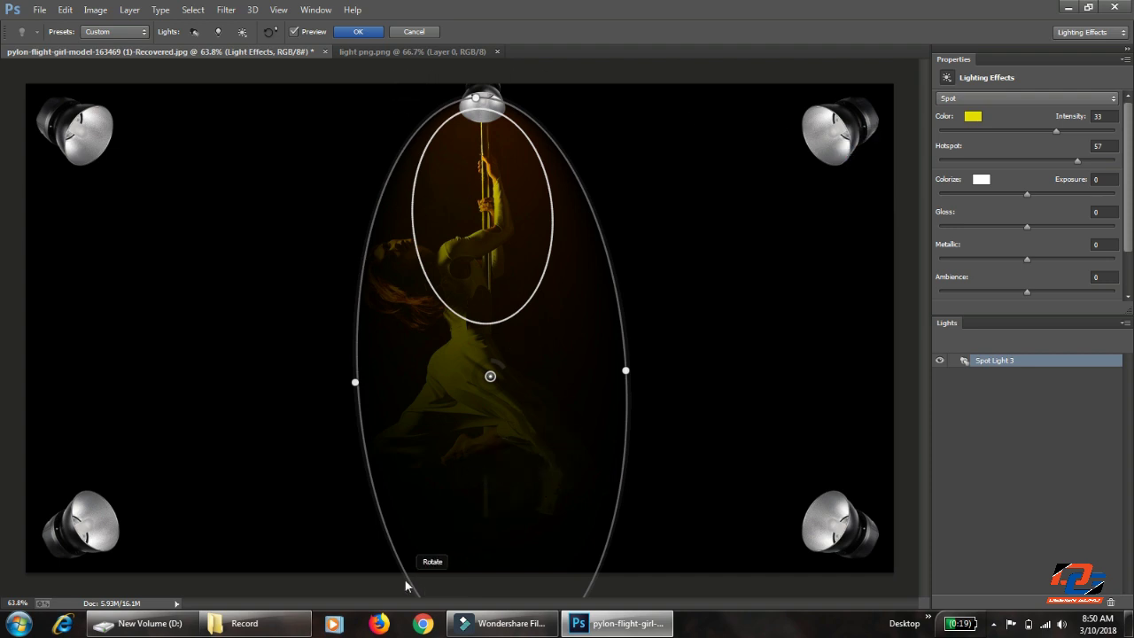
Step: Reshape the spotlight and realign its beam straight under the top lamp
mouse_move(355, 381)
left_mouse_down()
mouse_move(459, 286)
mouse_move(506, 375)
mouse_move(482, 322)
left_mouse_up()
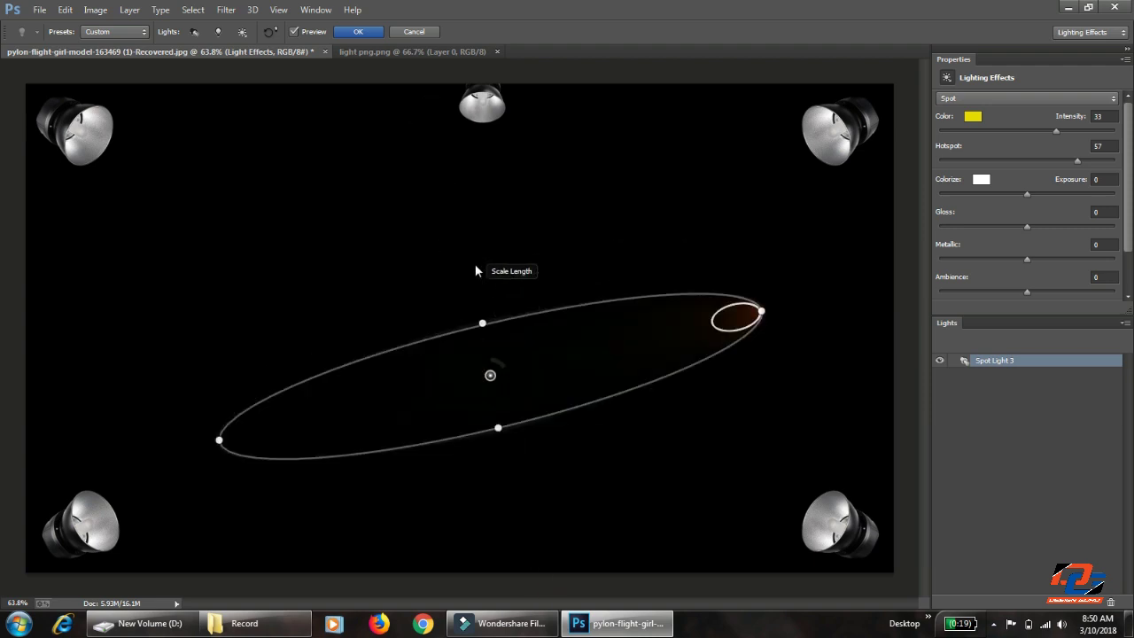
mouse_move(475, 270)
left_mouse_down()
mouse_move(456, 241)
mouse_move(379, 317)
mouse_move(369, 360)
mouse_move(393, 378)
mouse_move(396, 364)
mouse_move(360, 385)
left_mouse_up()
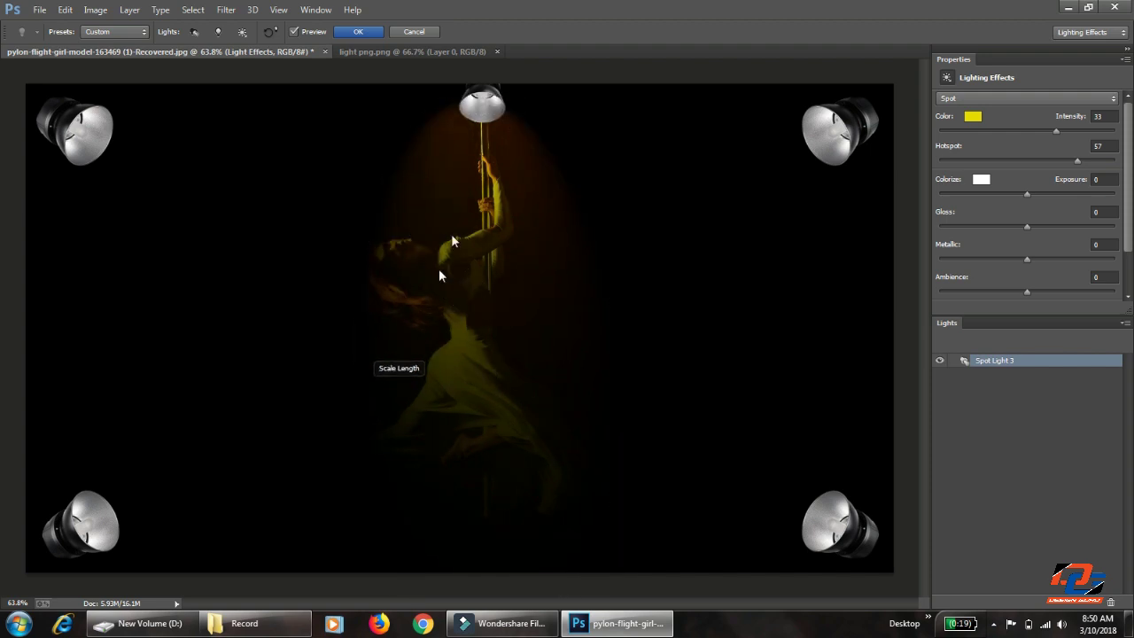
left_click_drag(473, 102, 485, 106)
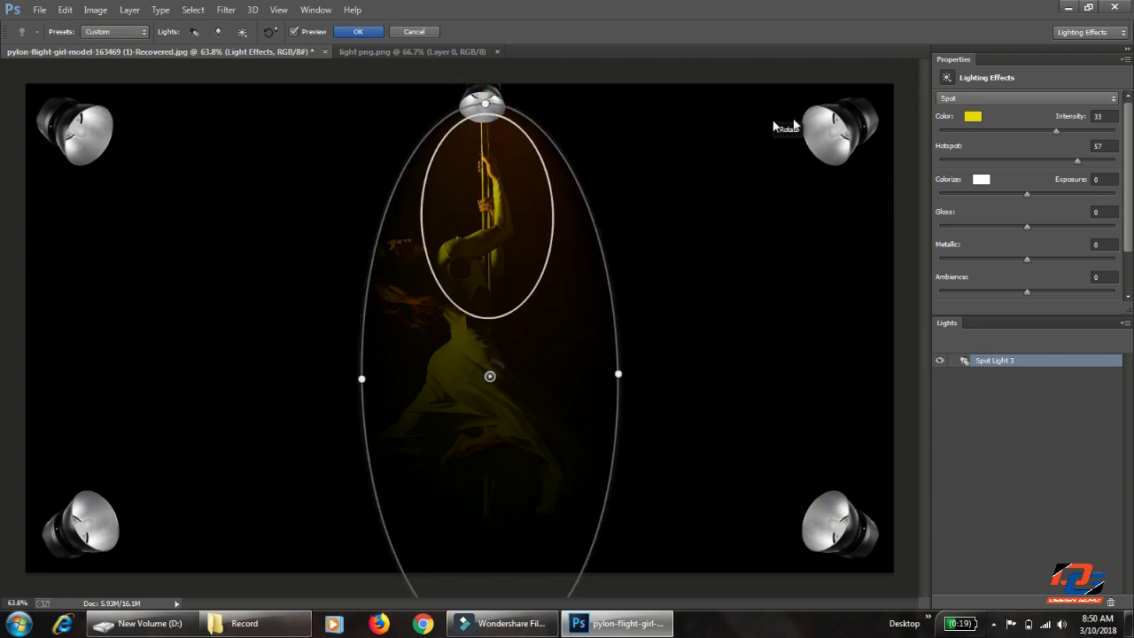
Step: Brighten the yellow light to +0.53 stops, enlarge its hotspot, and add a second spotlight
left_click(974, 117)
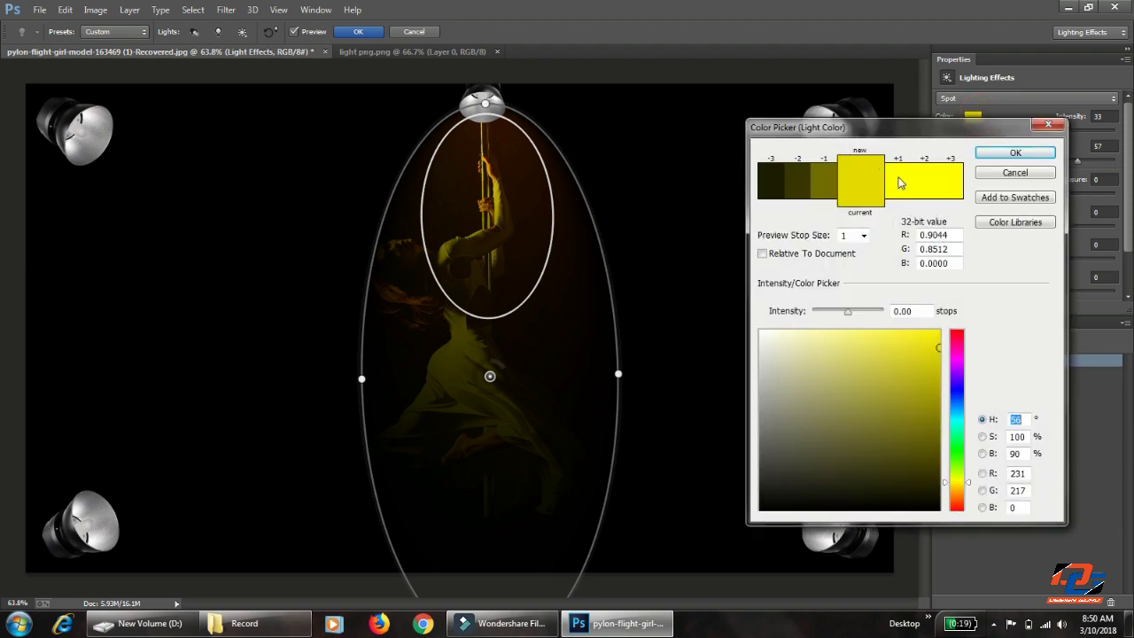
left_click(900, 181)
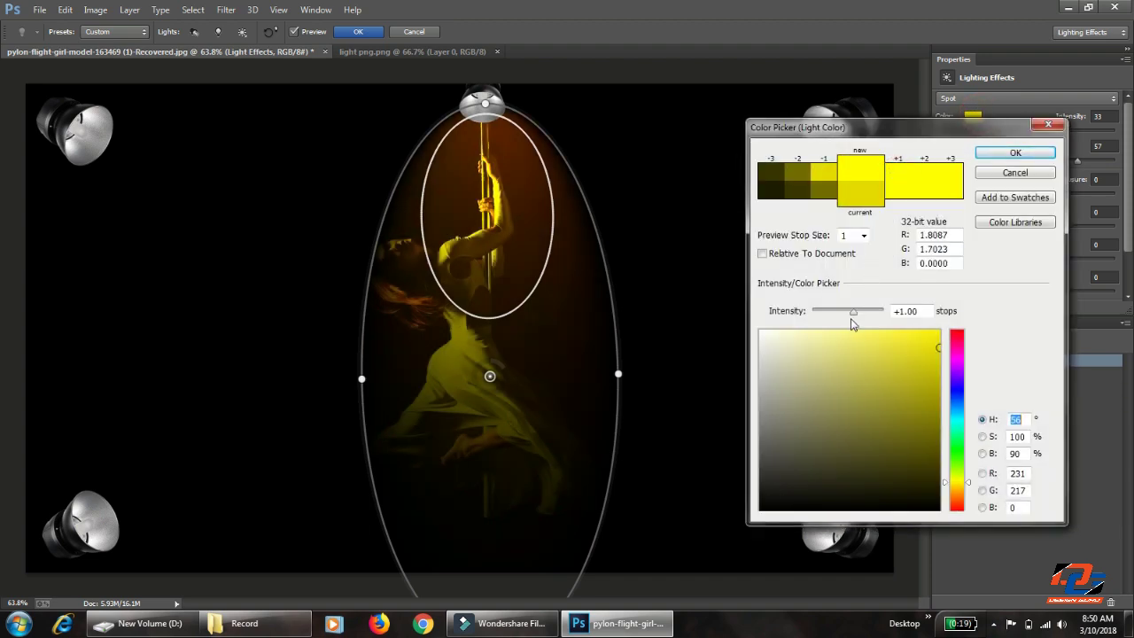
mouse_move(853, 313)
left_mouse_down()
mouse_move(842, 313)
mouse_move(852, 323)
left_mouse_up()
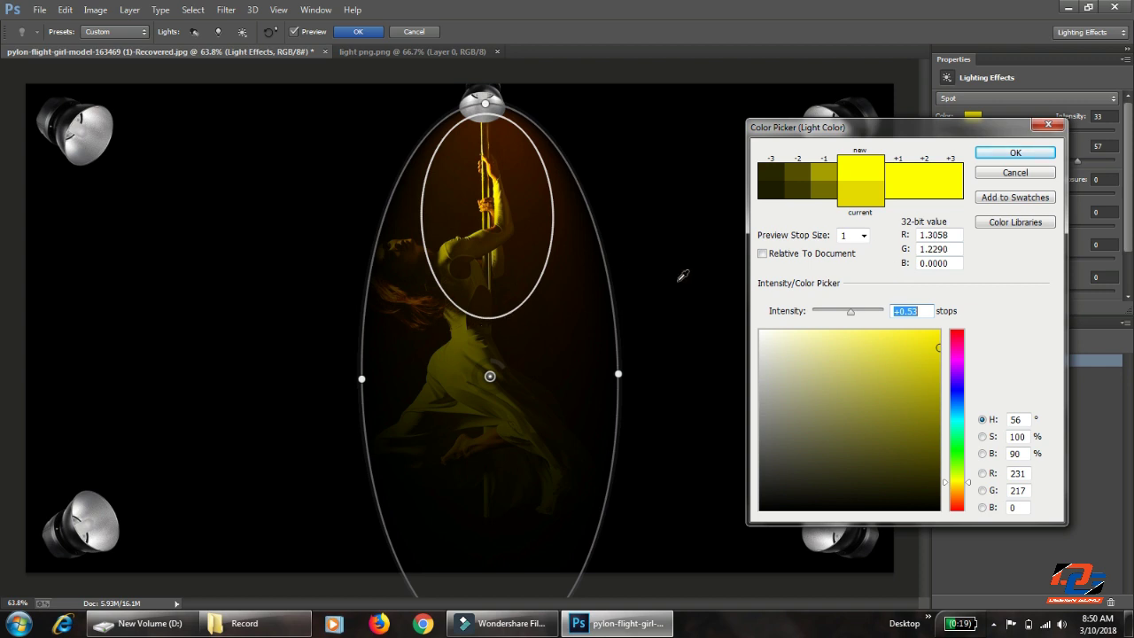
left_click(1002, 154)
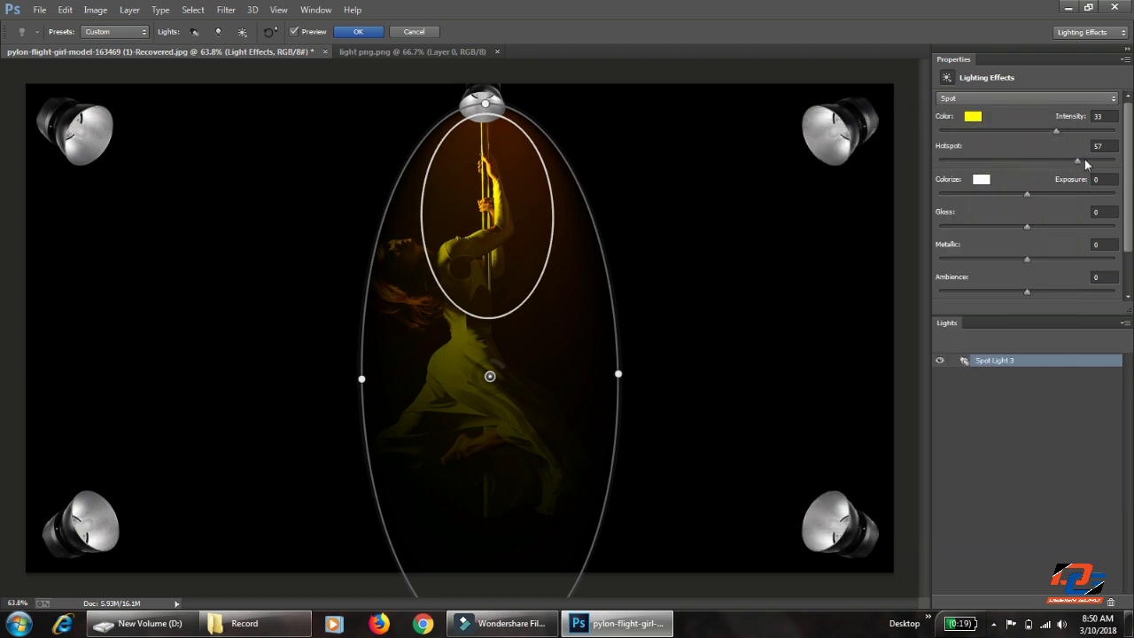
left_click_drag(1083, 162, 1087, 161)
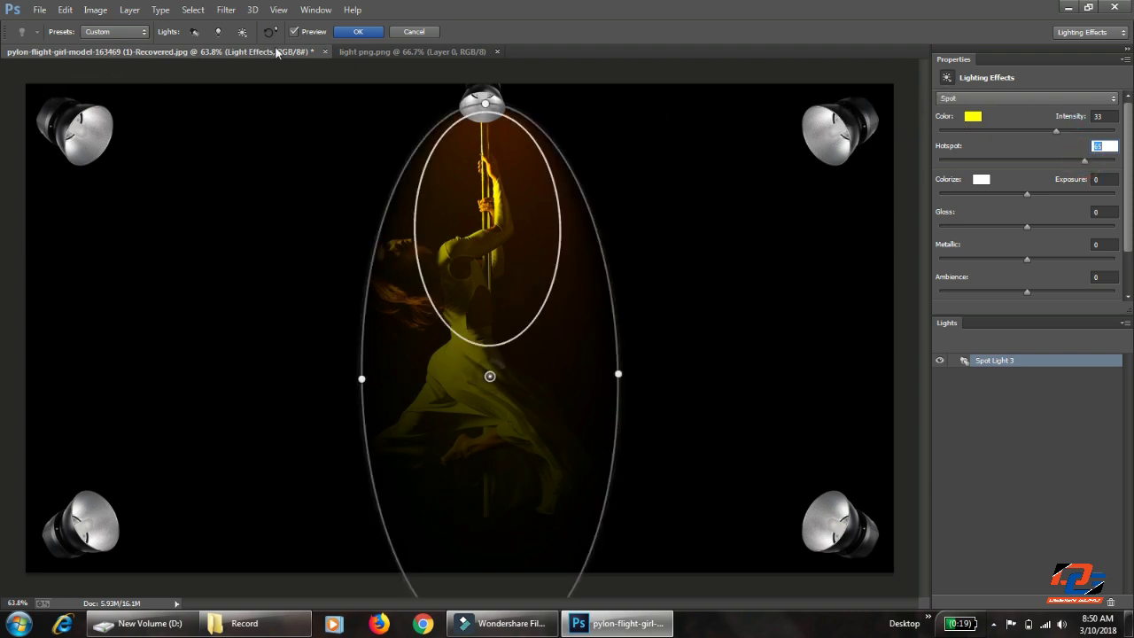
left_click(196, 33)
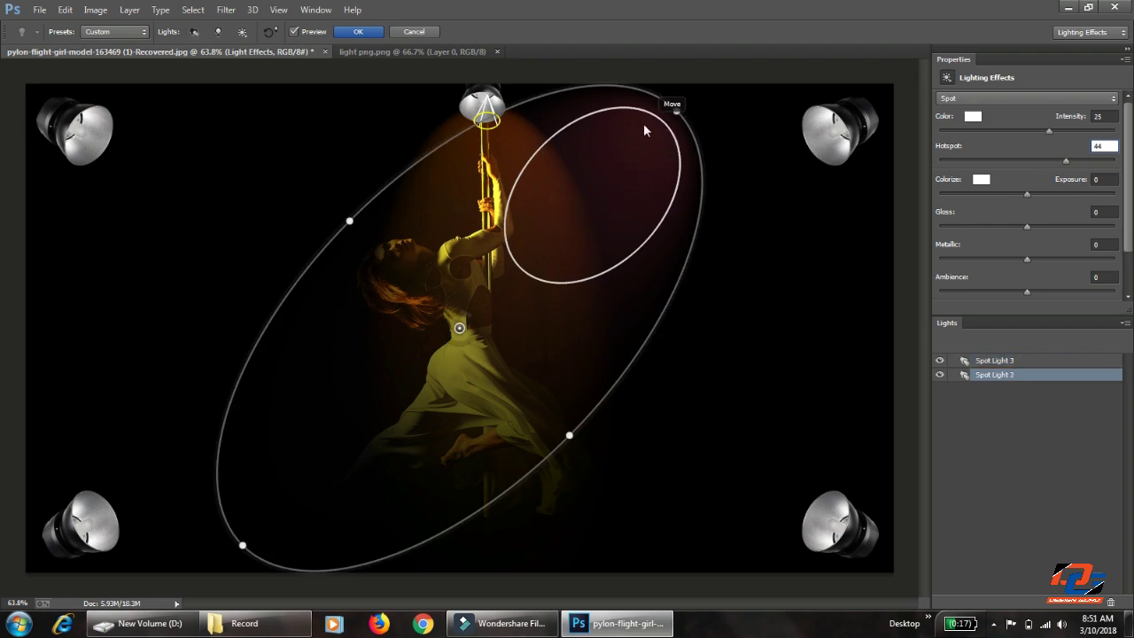
Step: Move the new spotlight to the top-right lamp, raise intensity to about 72, and colour it blue
left_click_drag(644, 123, 802, 150)
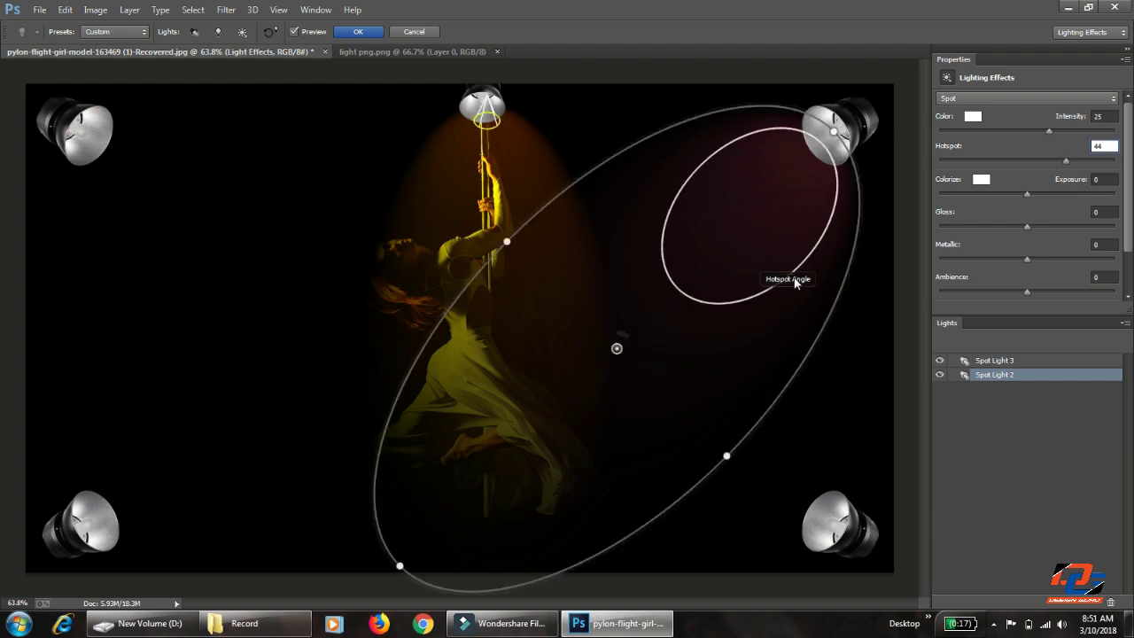
mouse_move(630, 333)
left_mouse_down()
mouse_move(648, 358)
mouse_move(665, 347)
left_mouse_up()
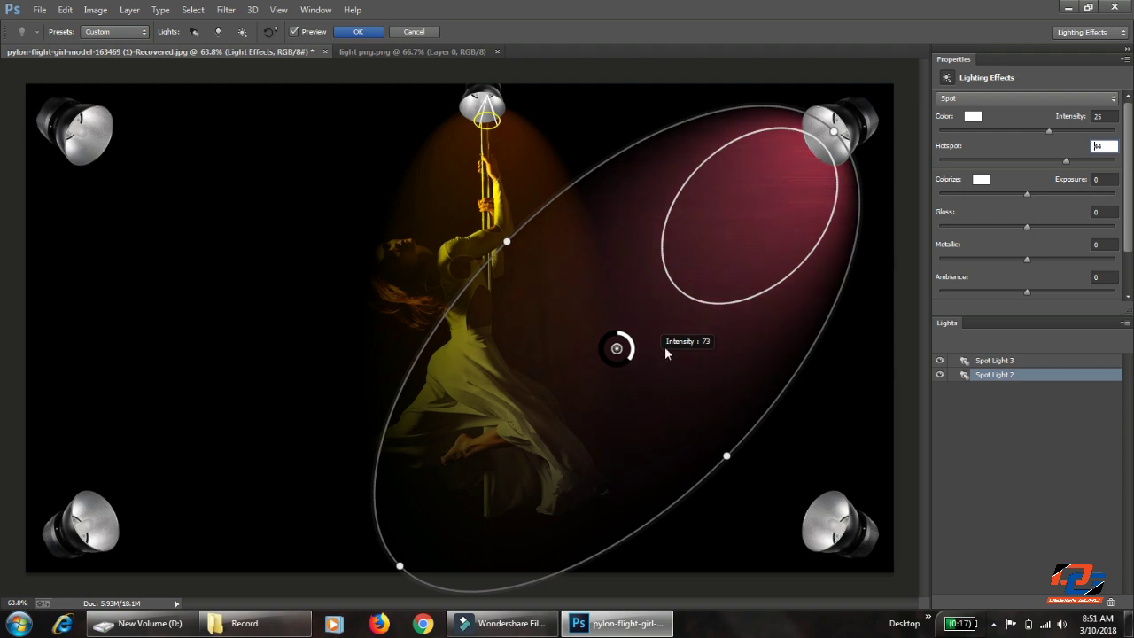
left_click(971, 114)
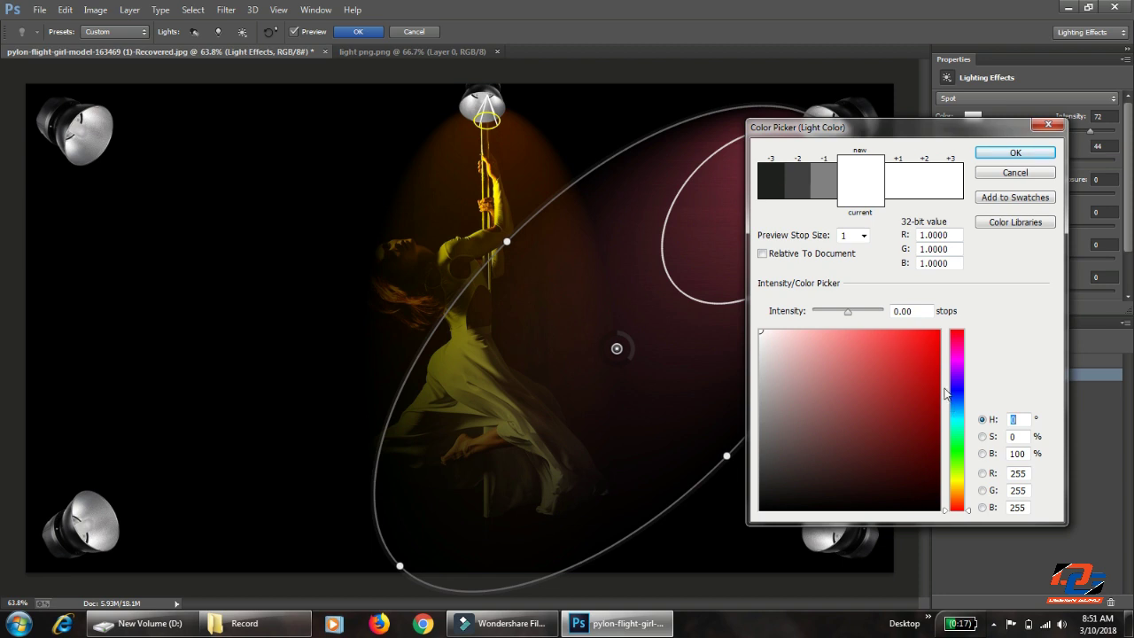
left_click(960, 420)
left_click(931, 354)
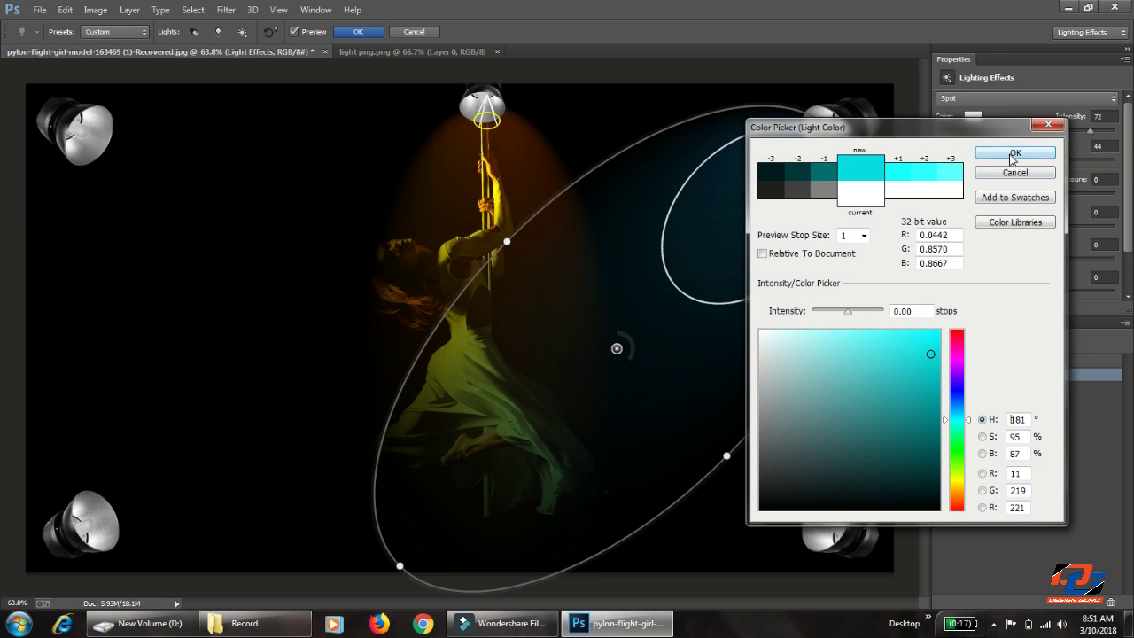
left_click(897, 177)
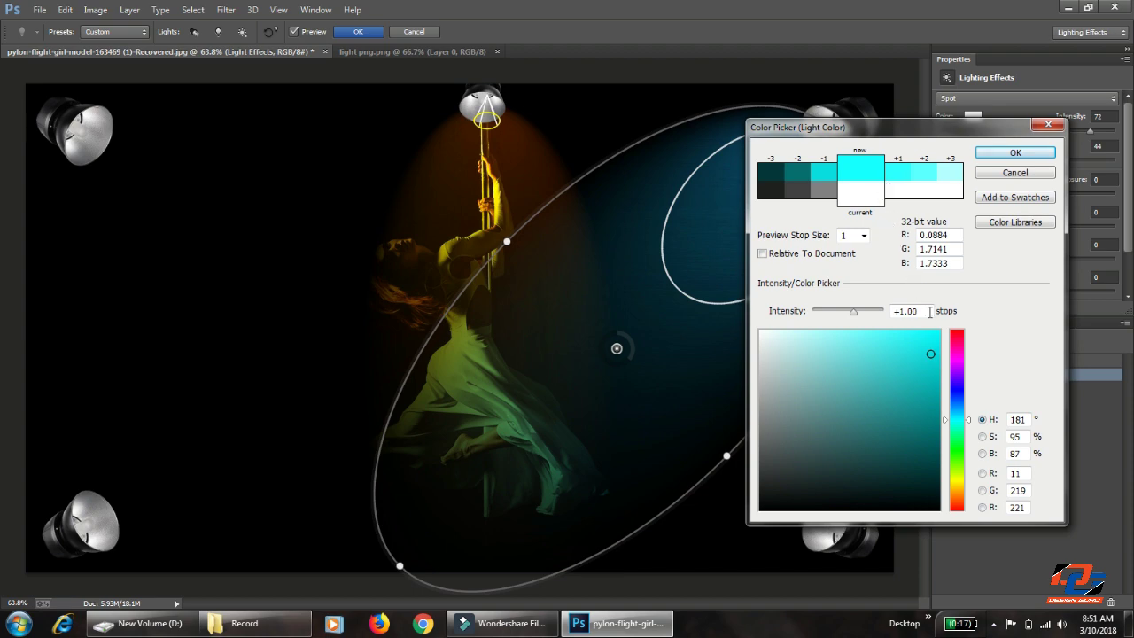
left_click_drag(892, 130, 242, 109)
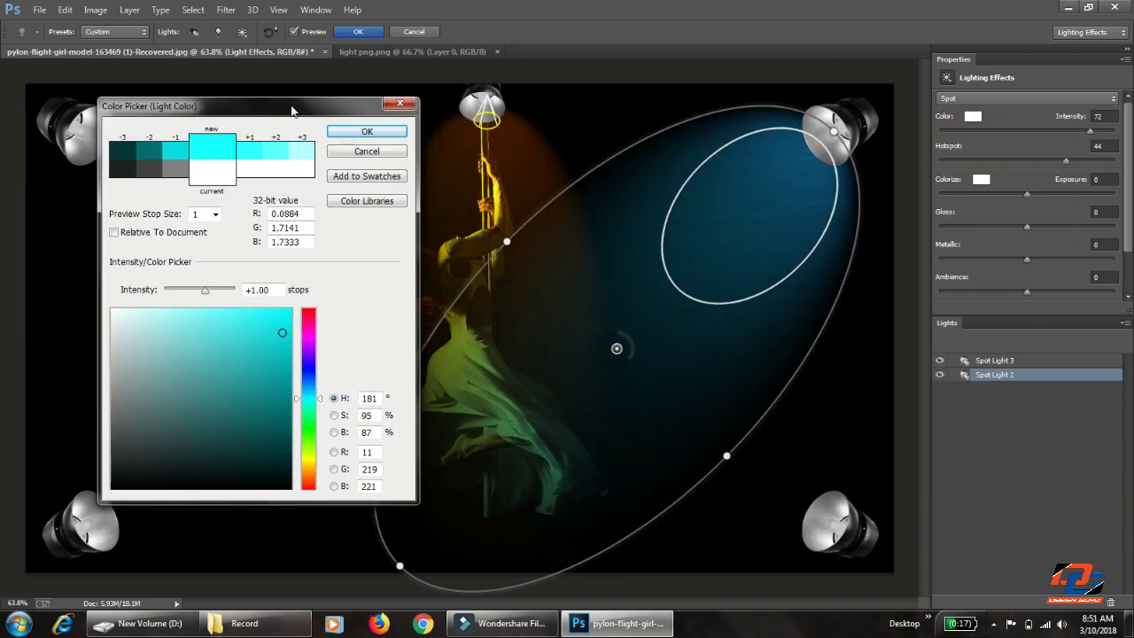
left_click(305, 377)
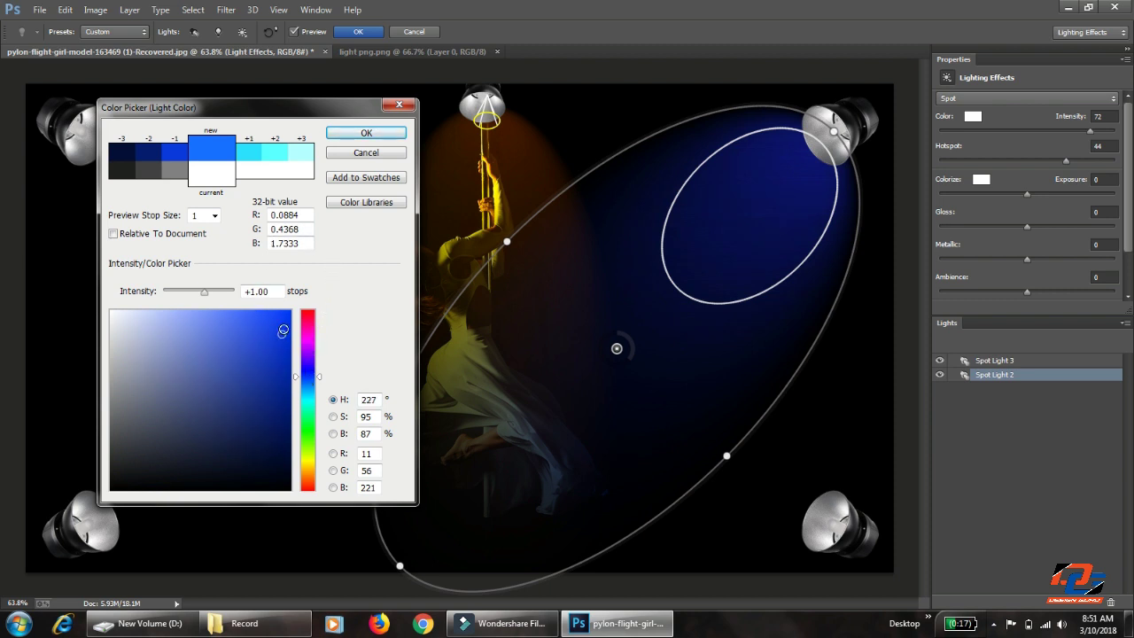
left_click(282, 326)
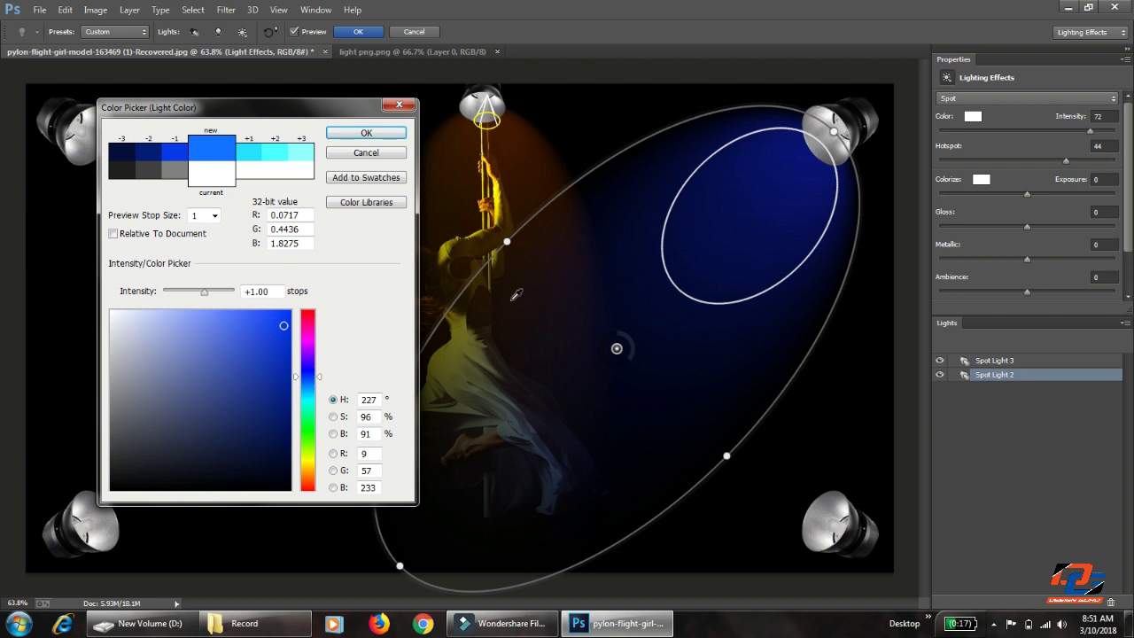
left_click(370, 134)
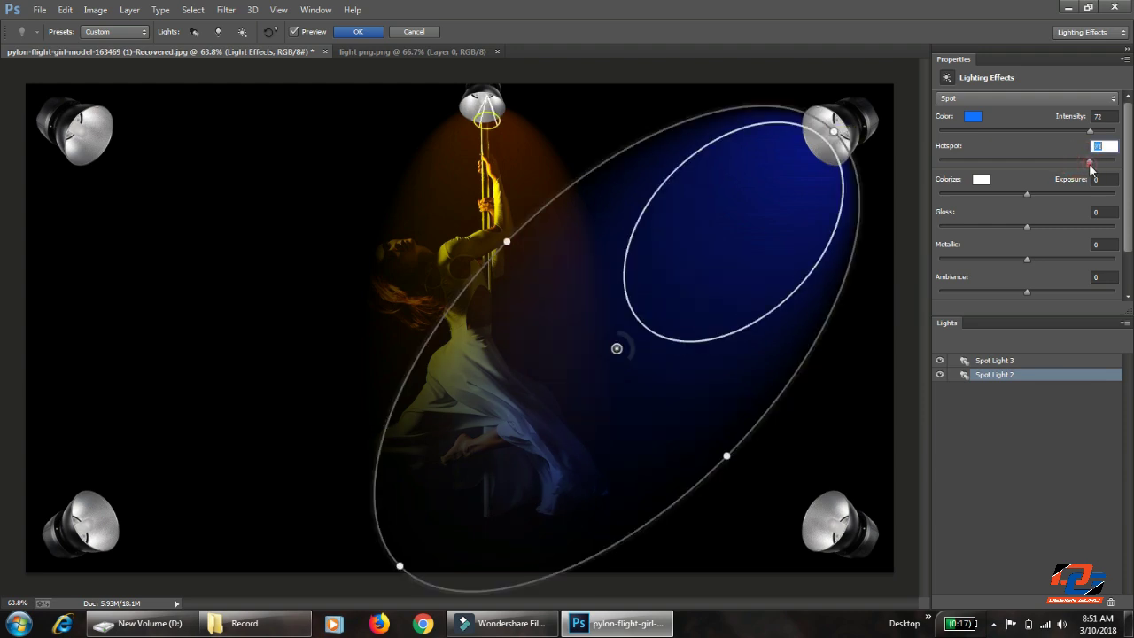
Step: Stretch the blue spotlight into a long diagonal beam with a larger hotspot
left_click_drag(1091, 169, 1089, 165)
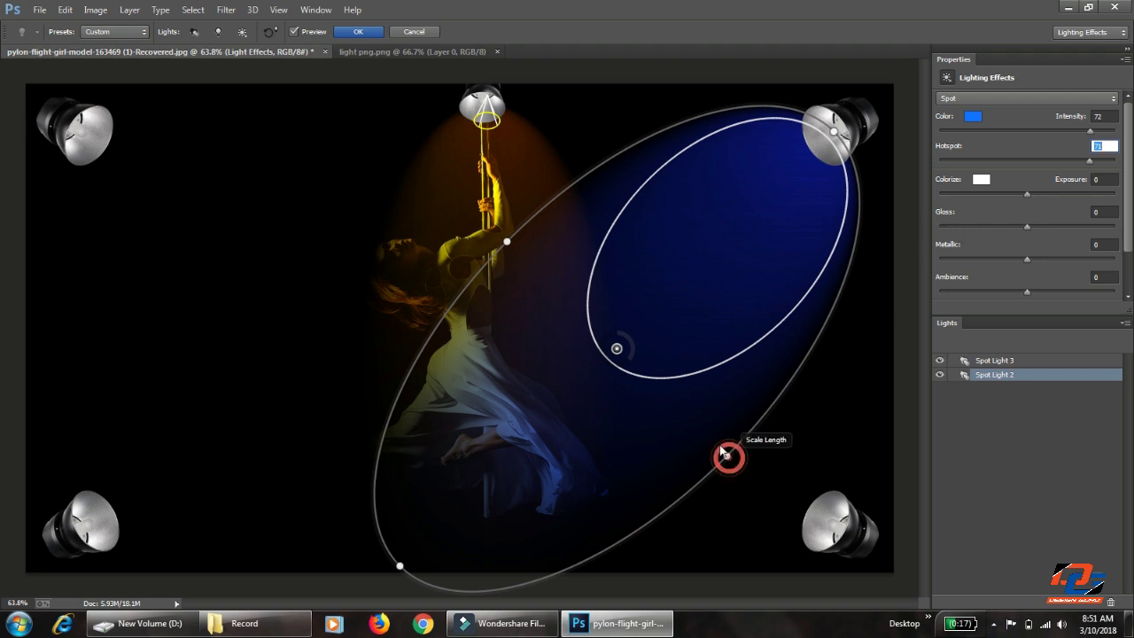
left_click_drag(727, 456, 705, 426)
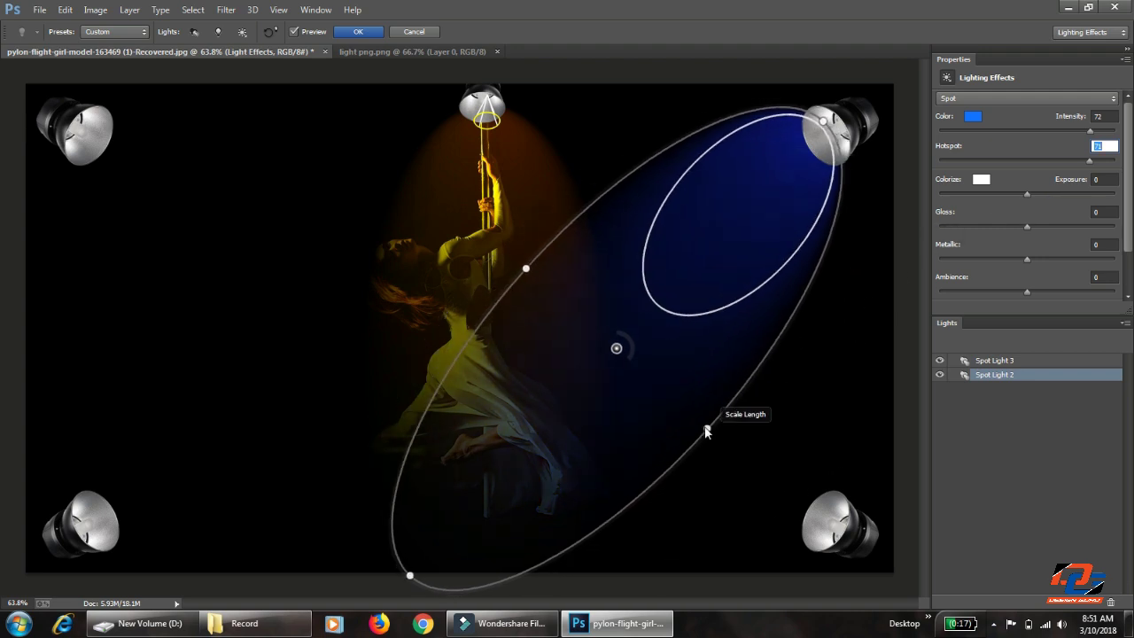
left_click_drag(824, 140, 829, 144)
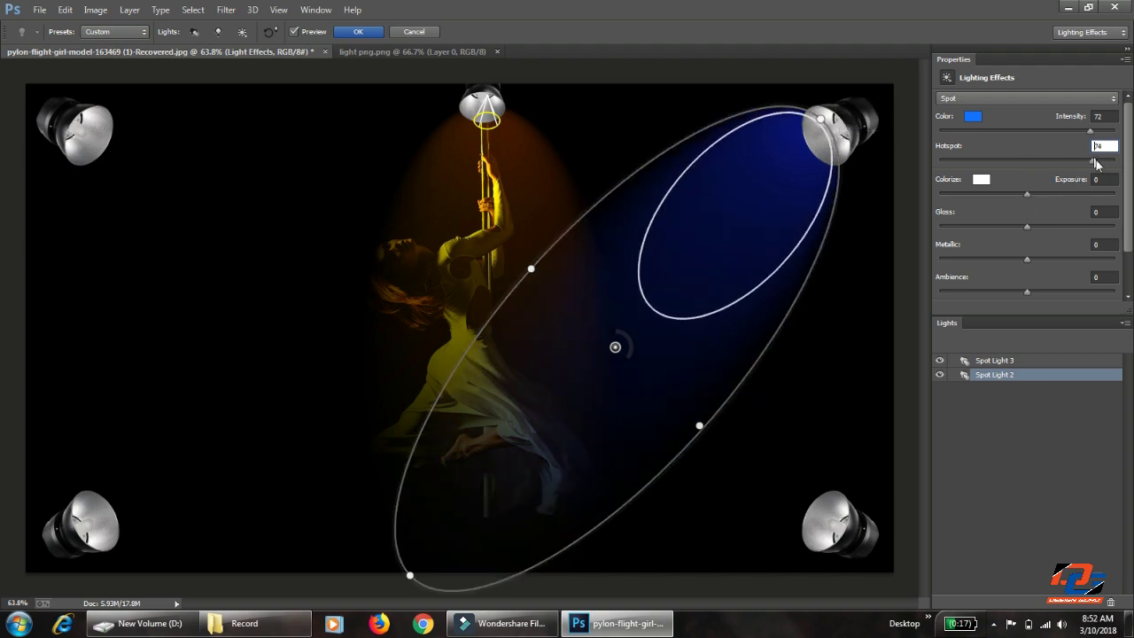
left_click_drag(1096, 164, 1099, 161)
mouse_move(826, 124)
left_mouse_down()
mouse_move(831, 135)
mouse_move(823, 128)
left_mouse_up()
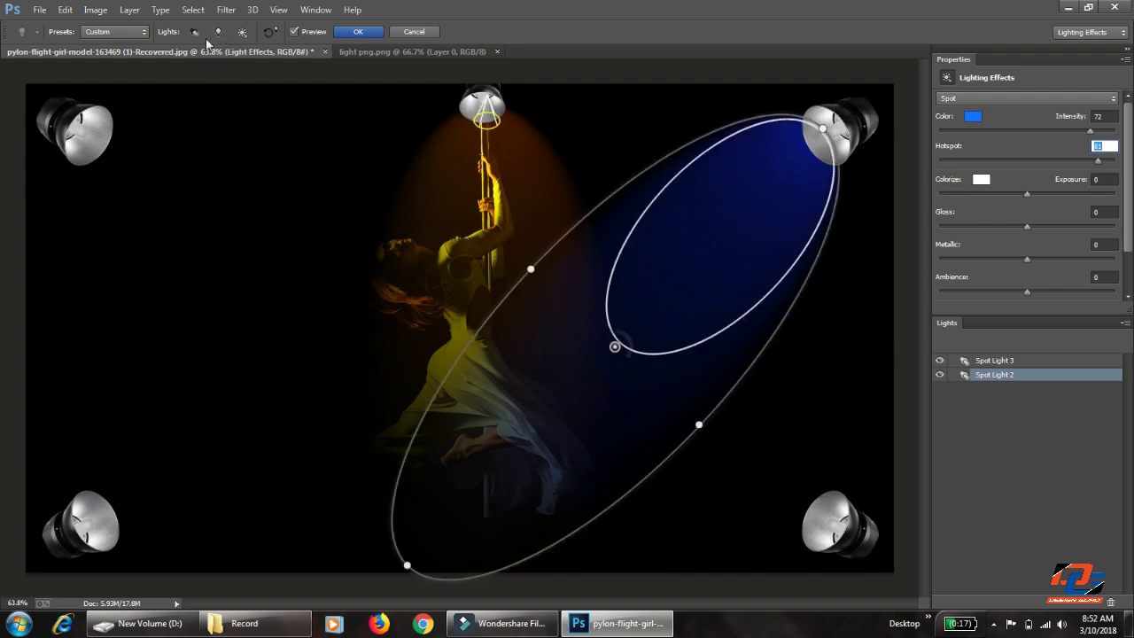
Step: Add a third white spotlight (intensity 25, hotspot 44) beaming from the bottom-right lamp across the dancer
left_click_drag(644, 121, 649, 212)
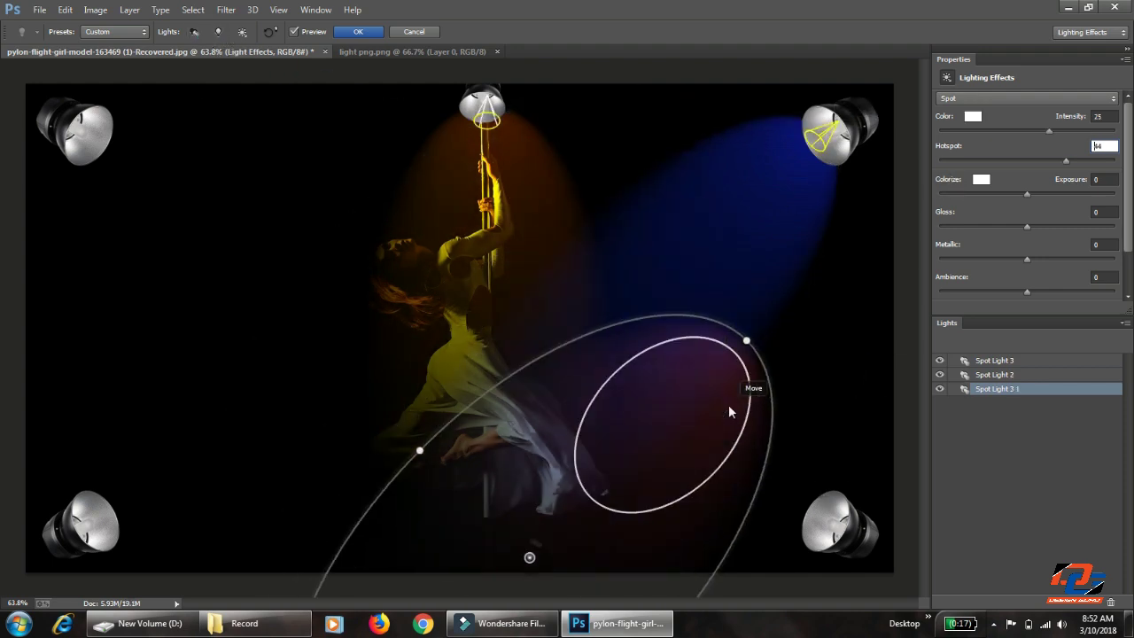
left_click_drag(443, 416, 352, 395)
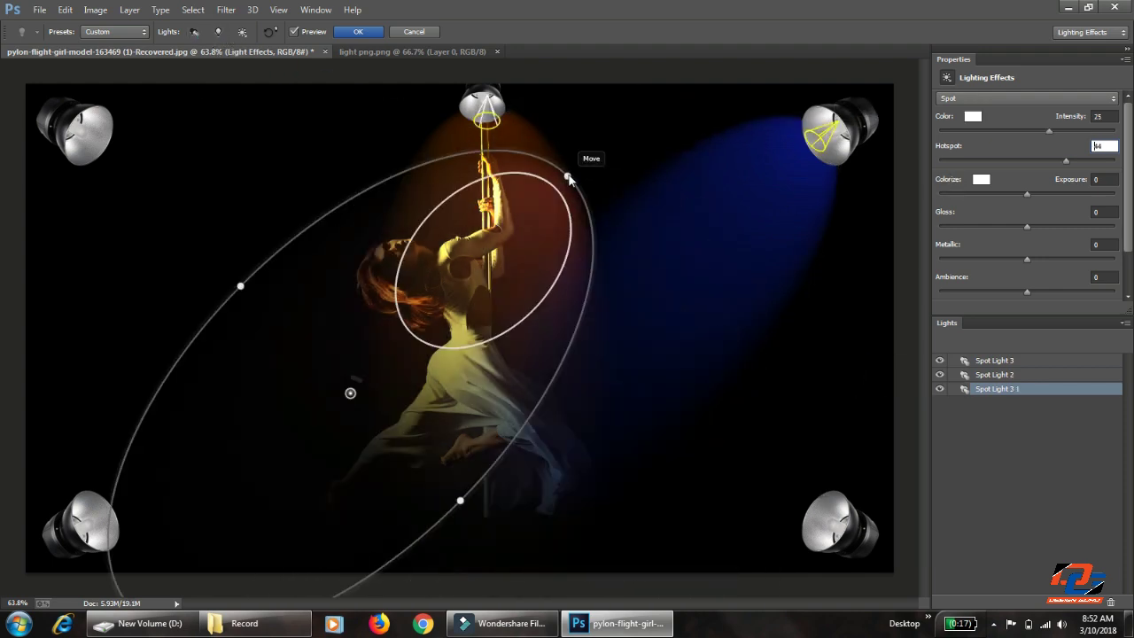
left_click_drag(570, 178, 672, 345)
left_click_drag(749, 464, 724, 486)
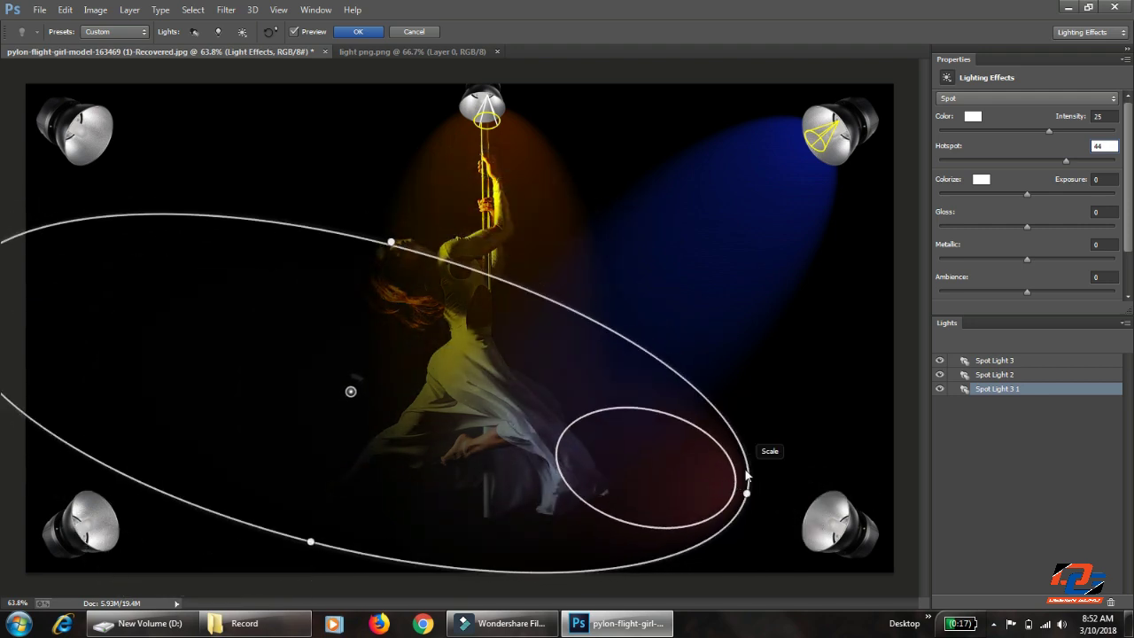
left_click_drag(782, 490, 864, 503)
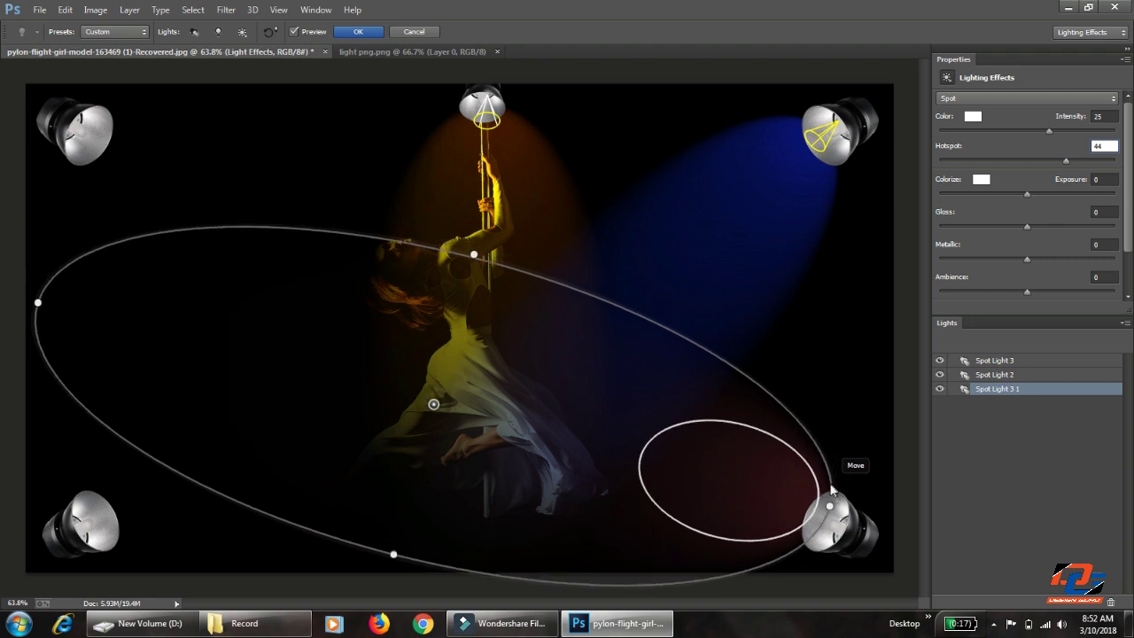
left_click_drag(99, 295, 164, 267)
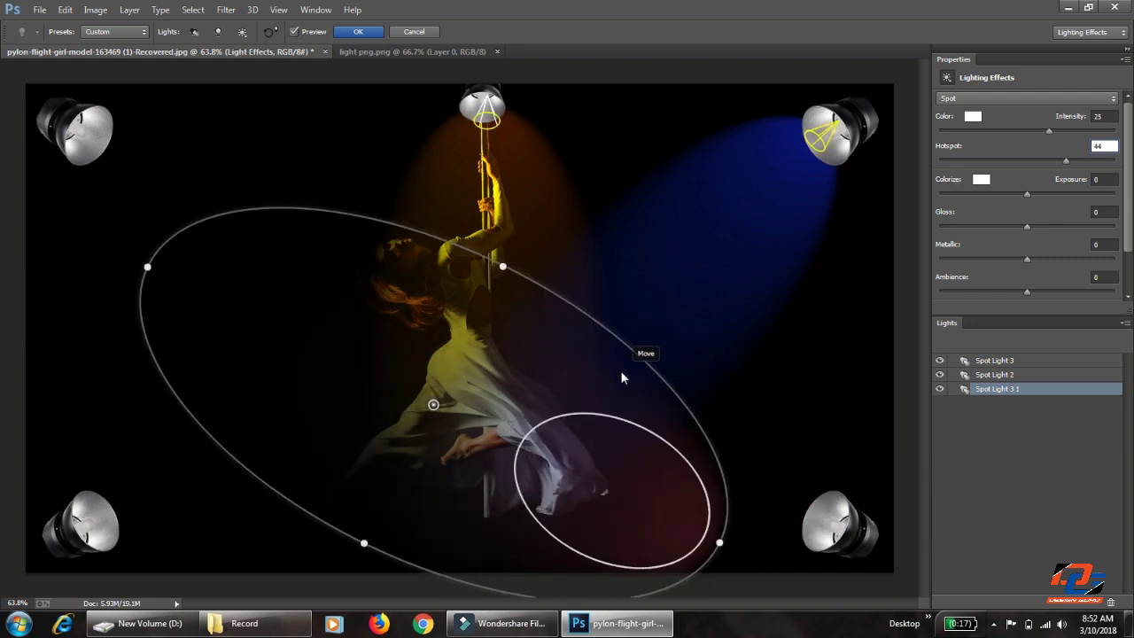
mouse_move(695, 352)
left_mouse_down()
mouse_move(741, 353)
mouse_move(728, 344)
left_mouse_up()
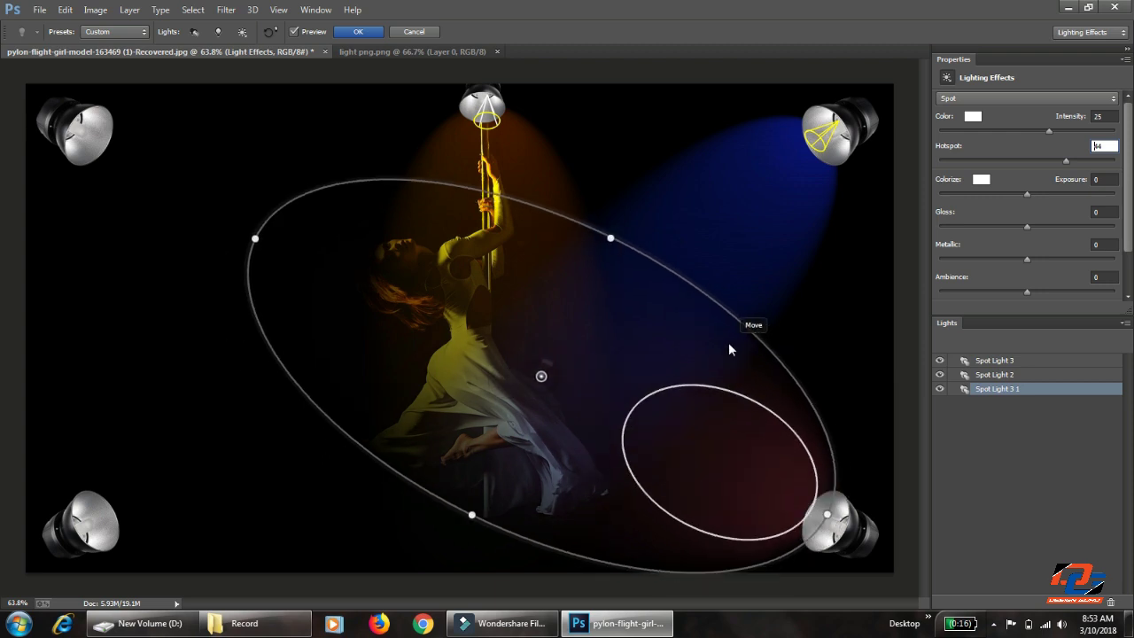
left_click_drag(255, 238, 196, 189)
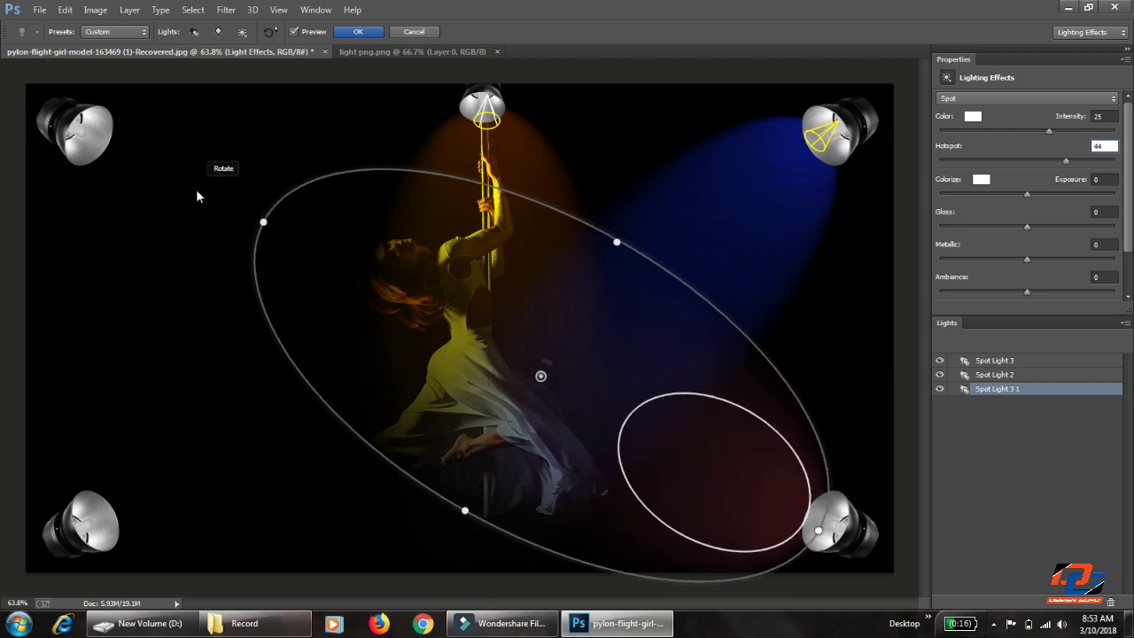
left_click_drag(263, 227, 217, 198)
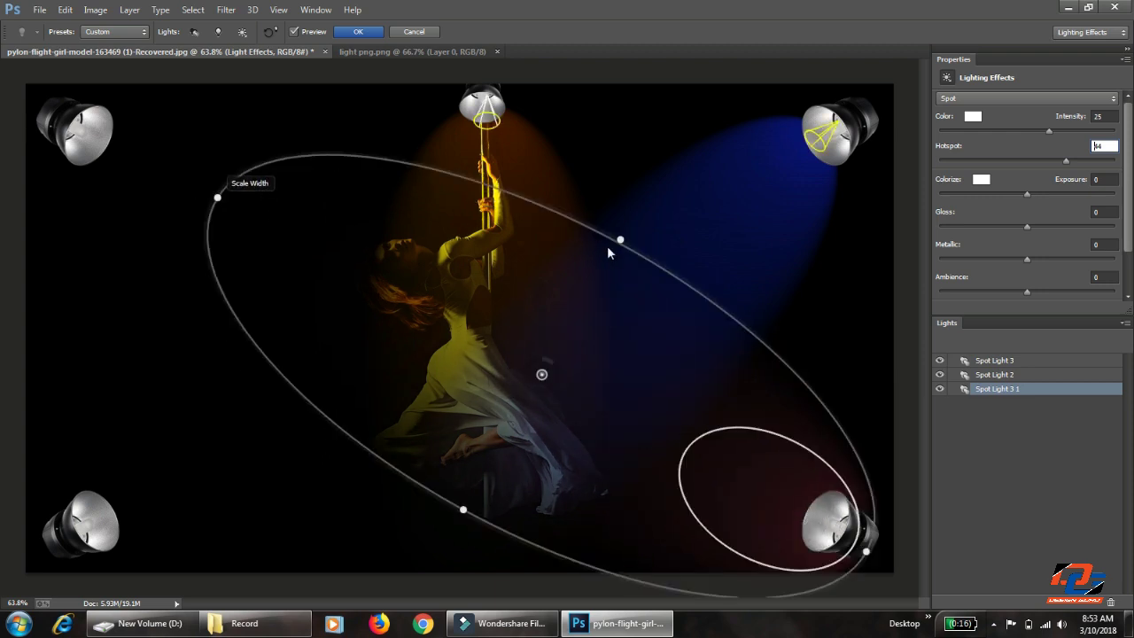
left_click_drag(620, 241, 610, 258)
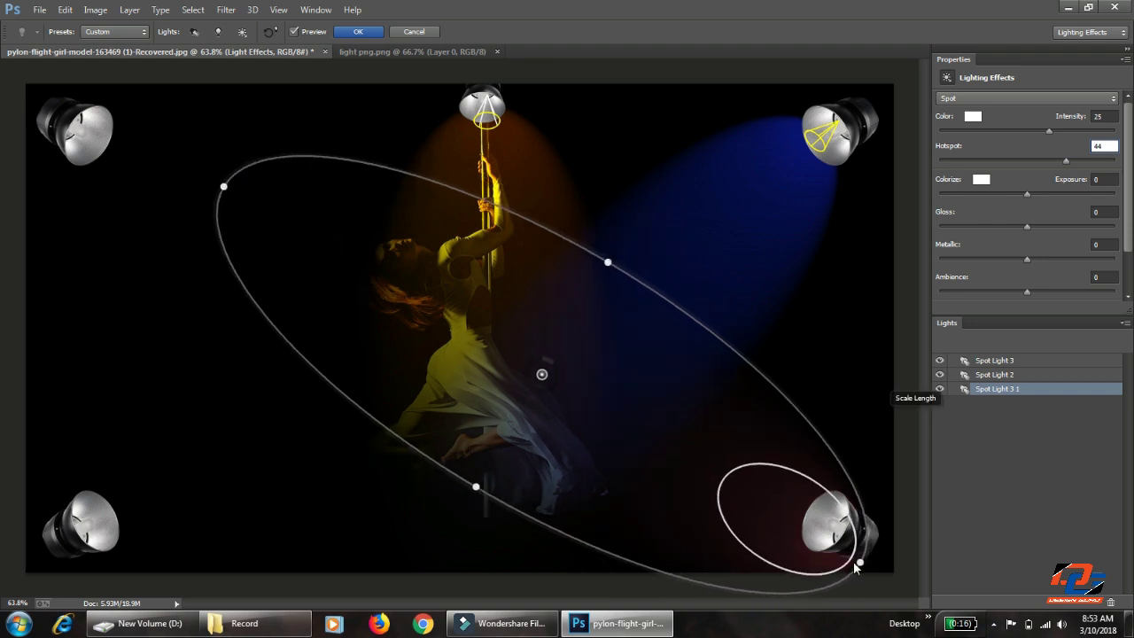
Step: Color the bottom-right spotlight magenta at +2 stops with a larger hotspot, then add a fourth spotlight
left_click_drag(856, 540, 830, 531)
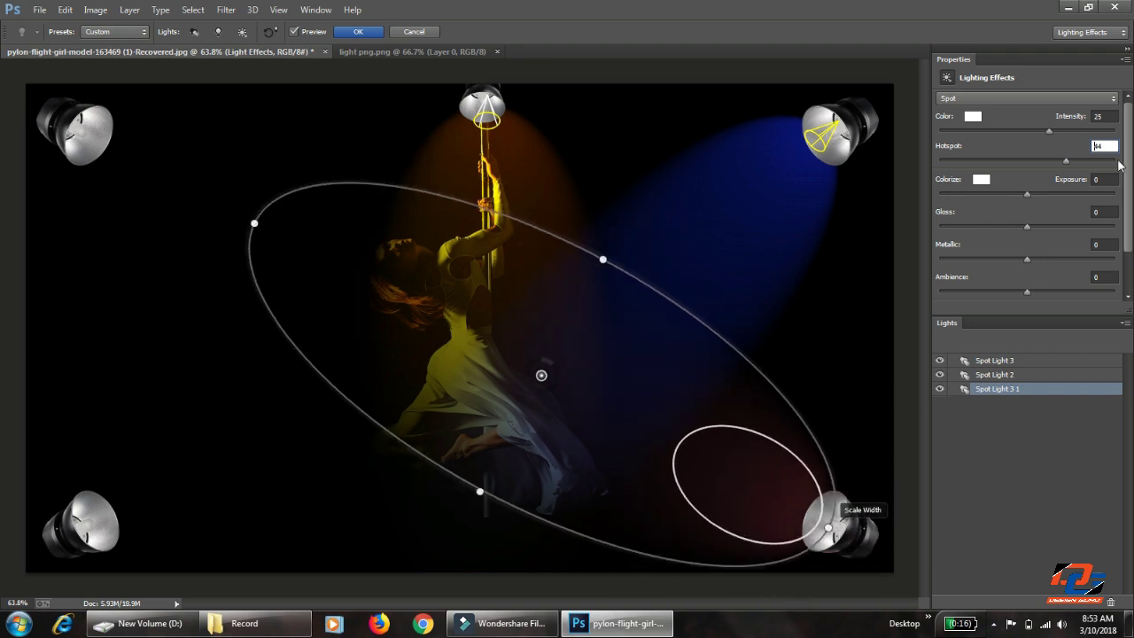
left_click(973, 116)
left_click(305, 335)
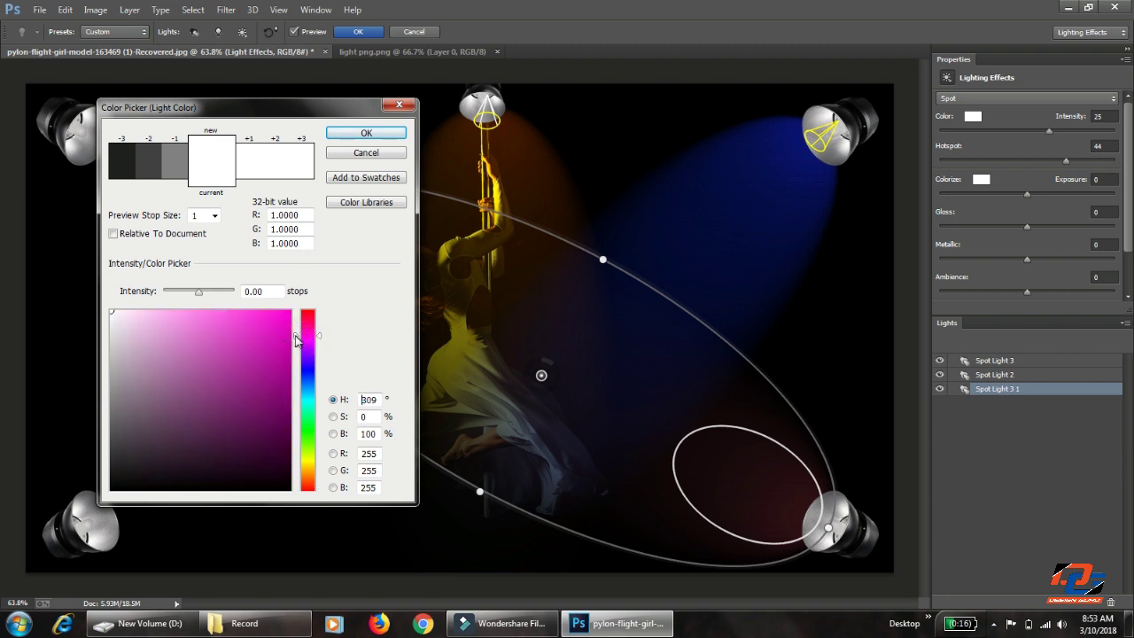
left_click(287, 313)
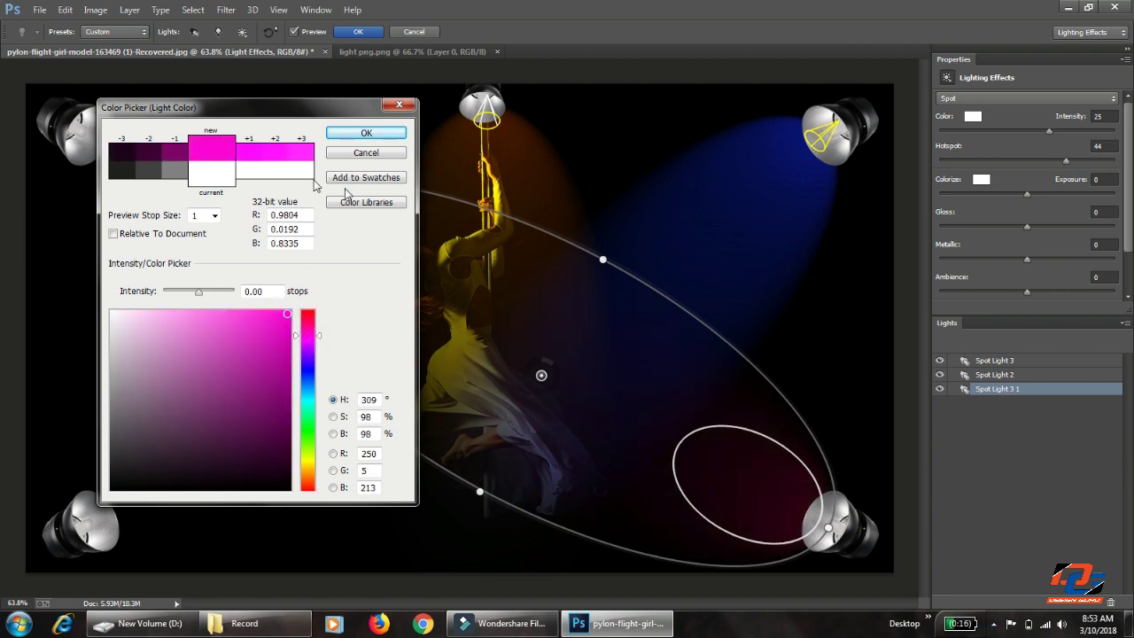
left_click(251, 154)
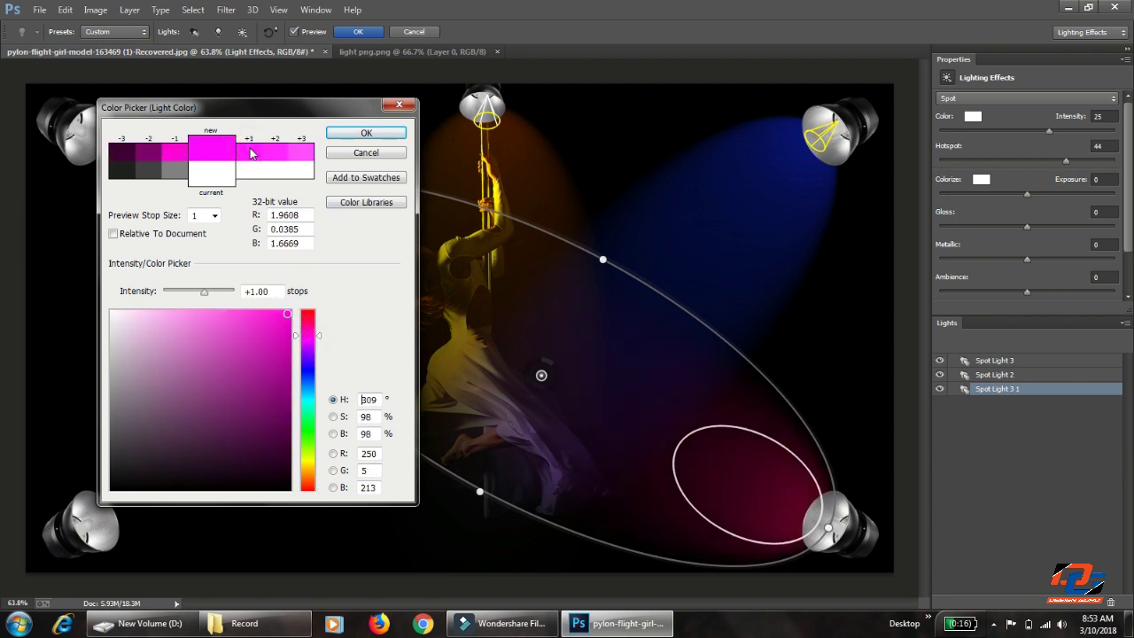
left_click(347, 135)
left_click(1082, 160)
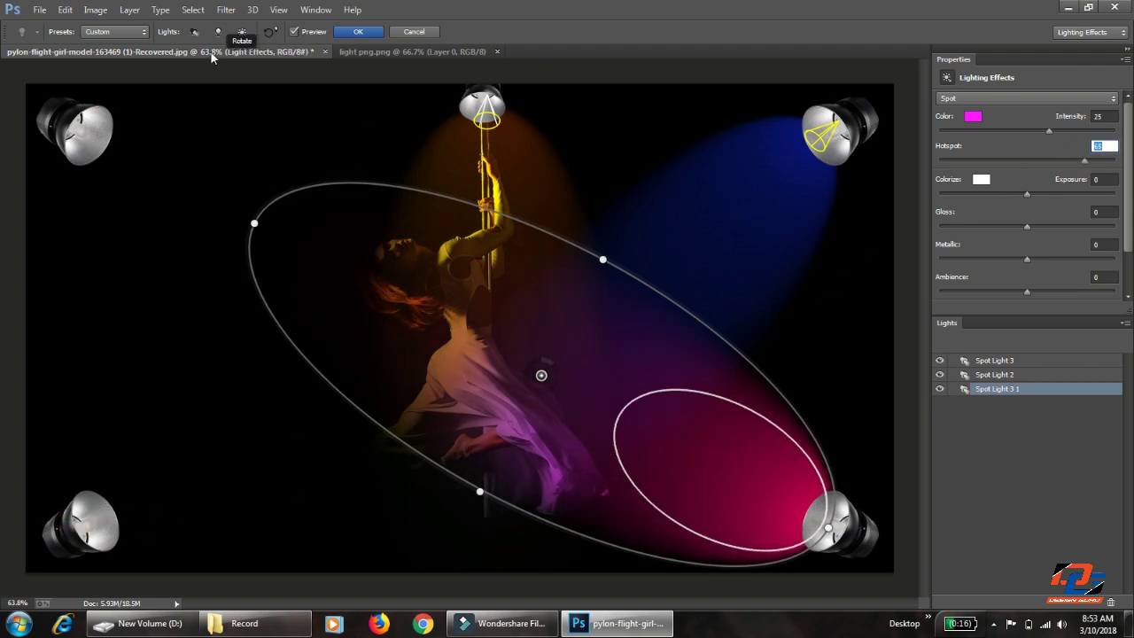
left_click(194, 31)
Step: Shape the fourth spotlight's beam to shine from the bottom-left lamp toward the dancer
left_click_drag(309, 396, 94, 526)
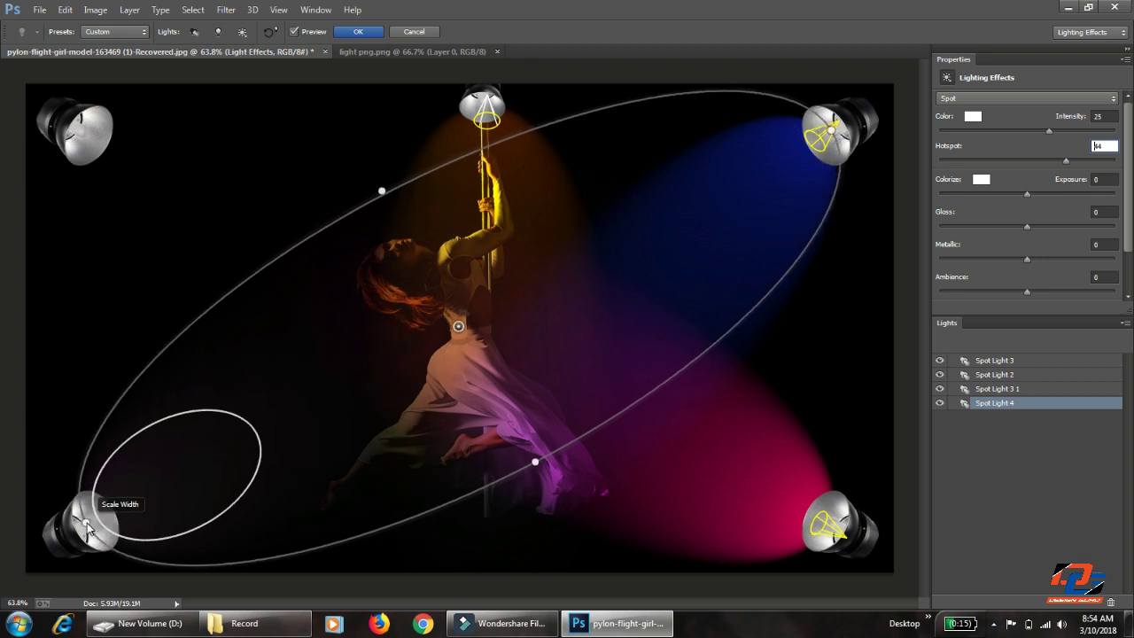
left_click(824, 132)
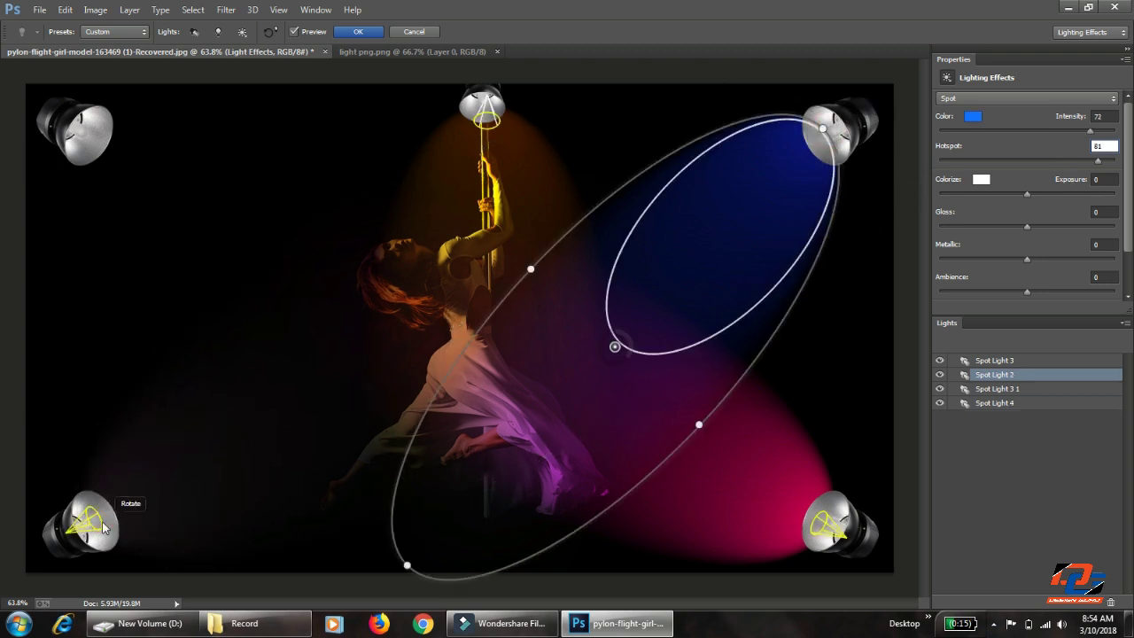
left_click(88, 525)
left_click(830, 133)
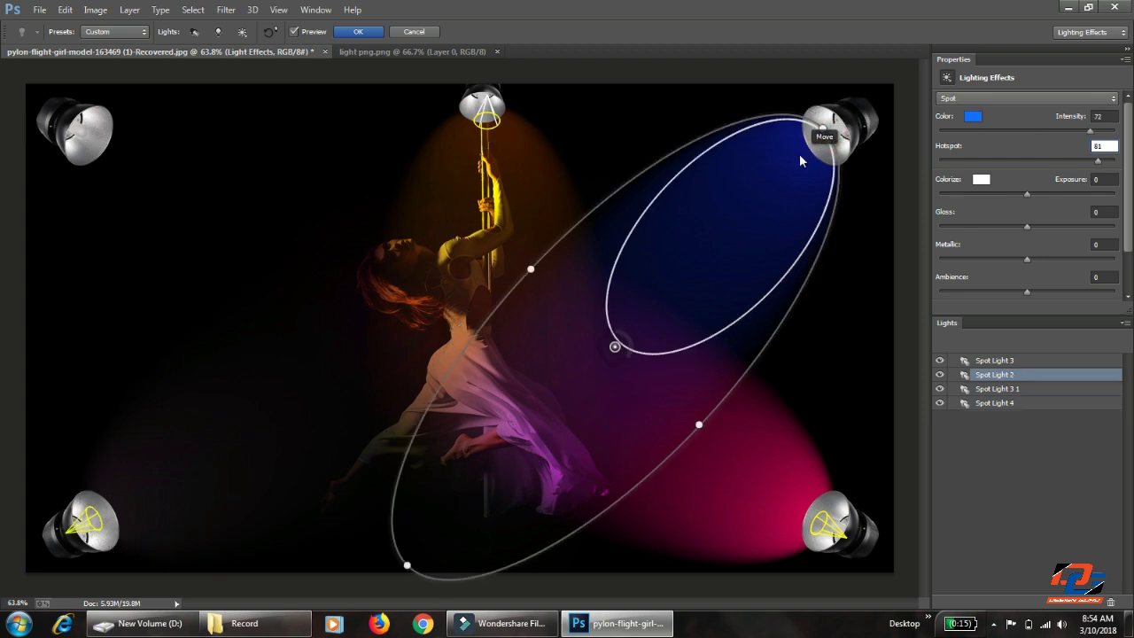
left_click(89, 523)
left_click_drag(104, 523, 146, 513)
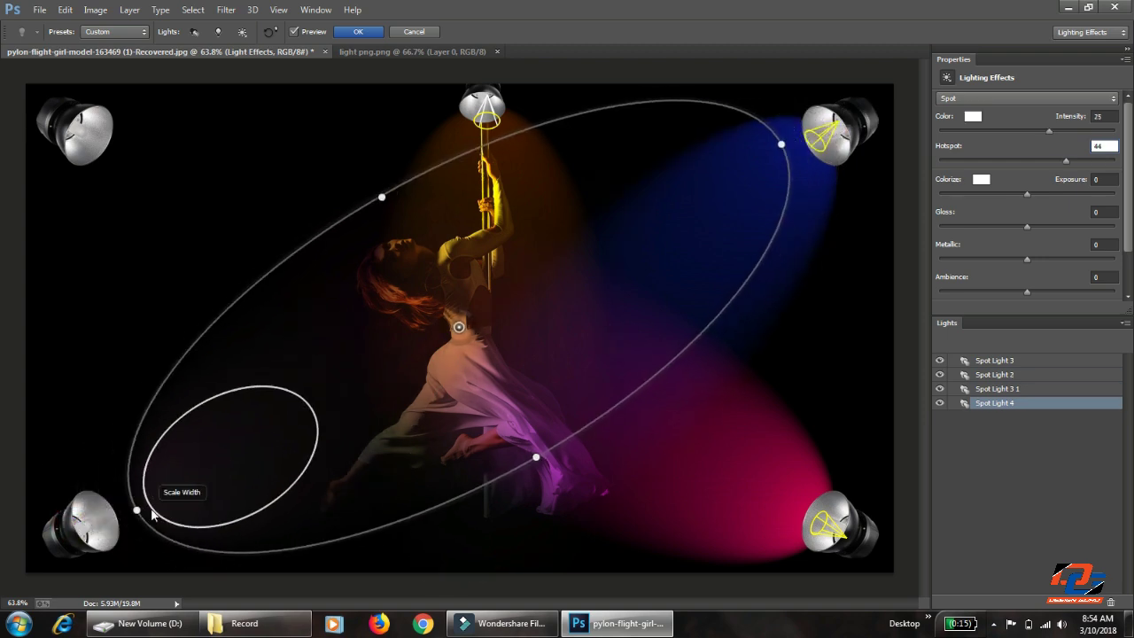
left_click_drag(760, 146, 688, 201)
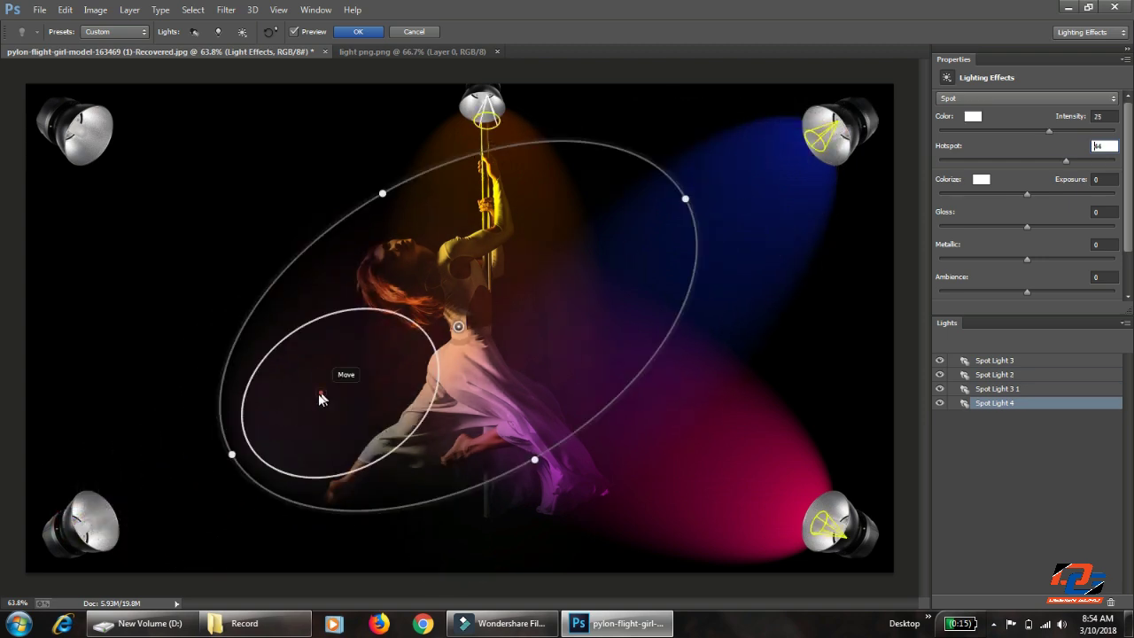
left_click_drag(325, 392, 219, 446)
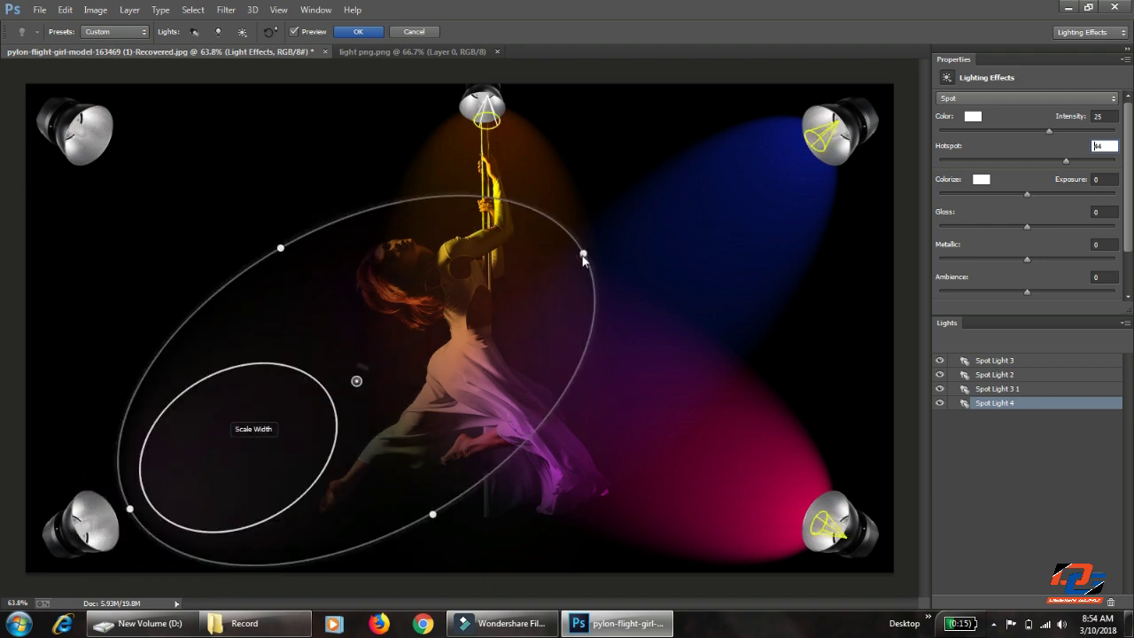
left_click_drag(583, 253, 630, 235)
left_click_drag(285, 249, 300, 276)
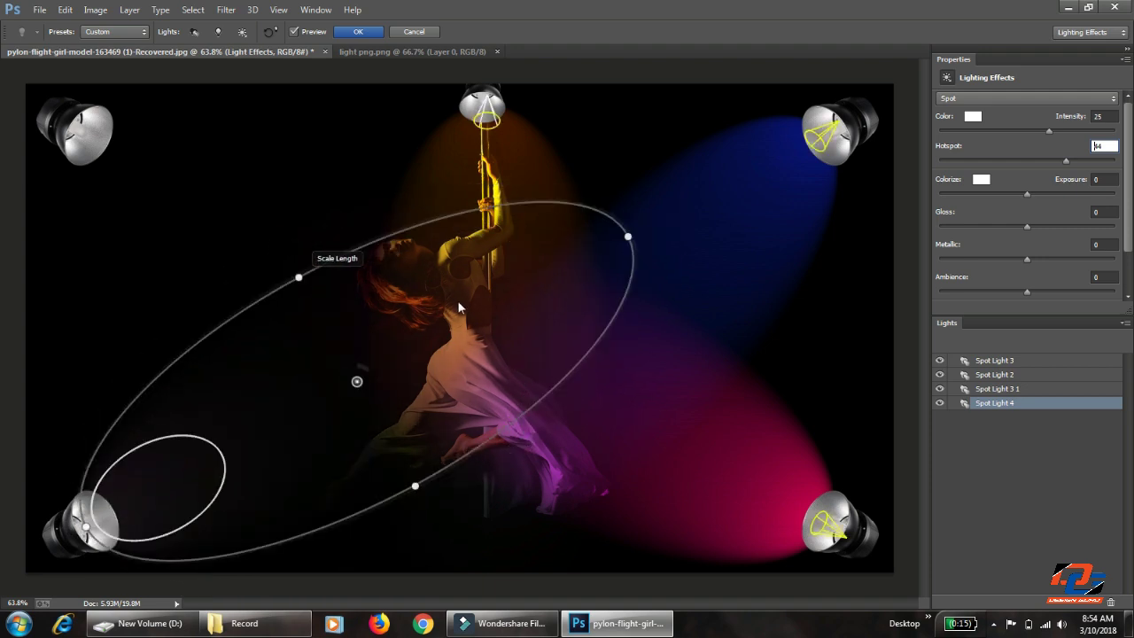
left_click_drag(629, 235, 666, 210)
left_click_drag(220, 433, 271, 396)
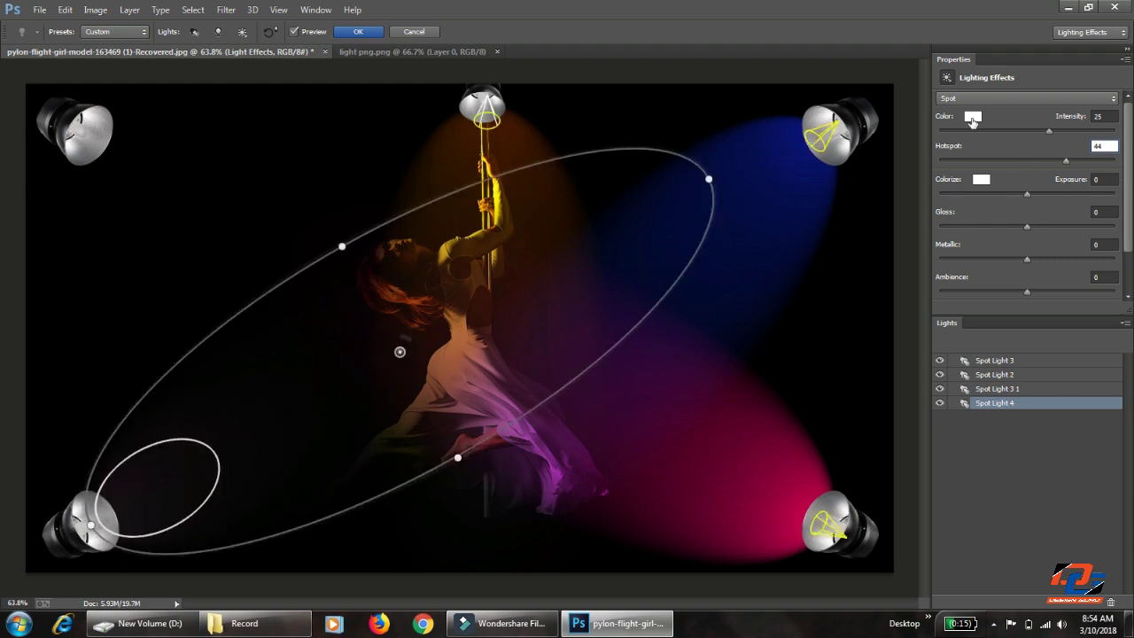
Step: Color the fourth spotlight green at +2 stops, enlarge its hotspot, and add a fifth spotlight
left_click(973, 119)
left_click(307, 401)
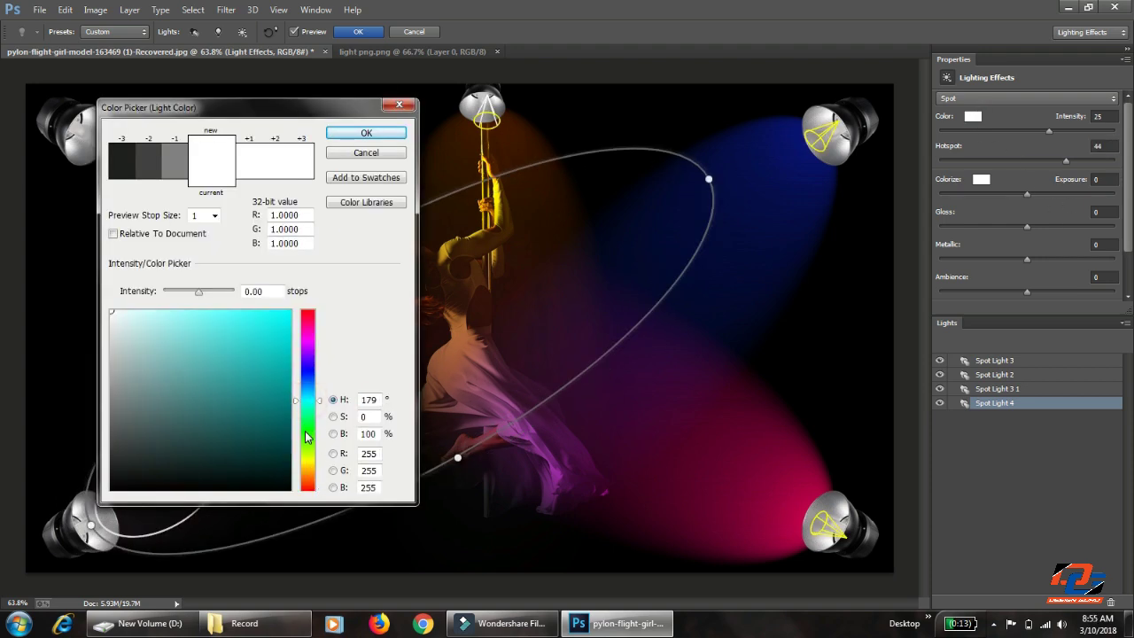
left_click(305, 437)
left_click(284, 320)
left_click_drag(333, 109, 656, 86)
left_click(572, 130)
left_click(501, 129)
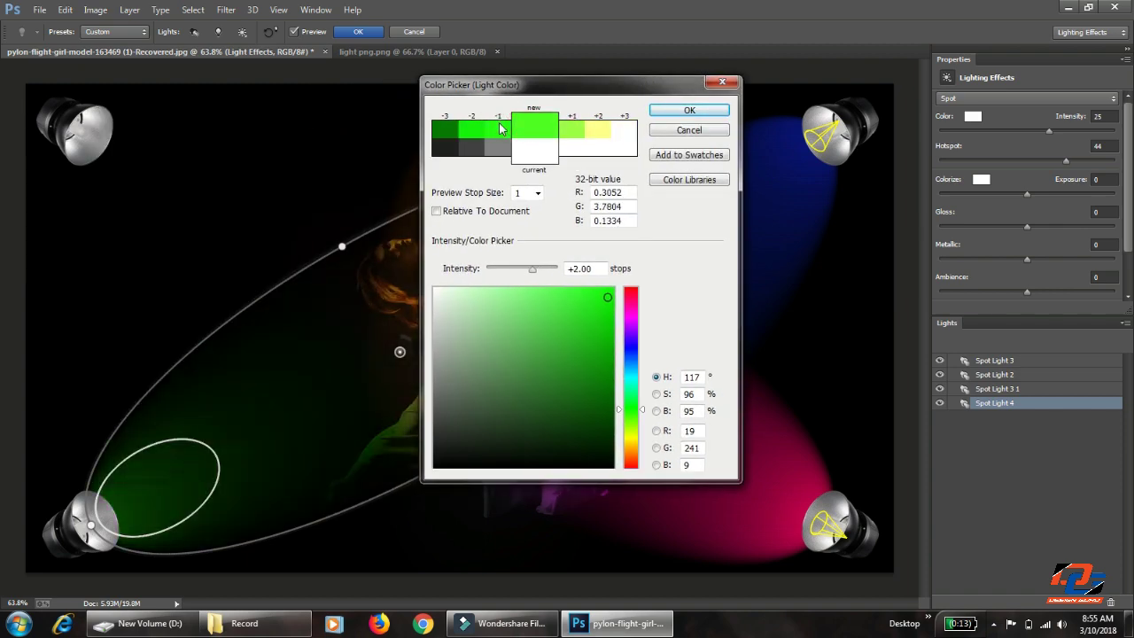
left_click(689, 110)
left_click_drag(1066, 160, 1099, 158)
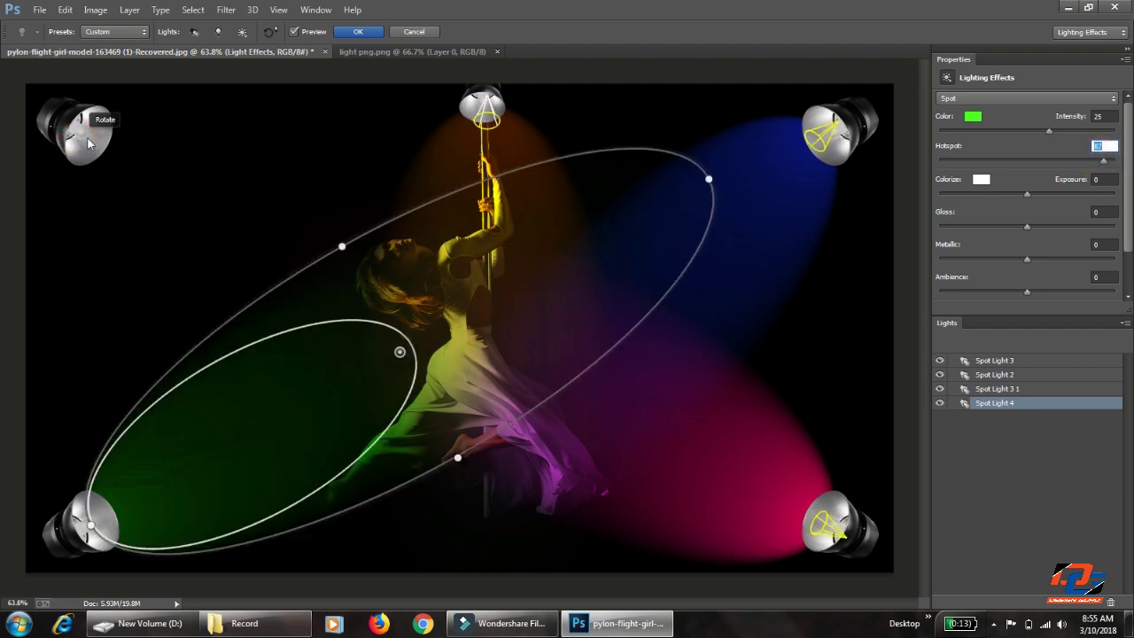
left_click(194, 32)
Step: Shape the fifth spotlight's beam to shine from the top-left lamp across the image
mouse_move(676, 111)
left_mouse_down()
mouse_move(85, 149)
mouse_move(93, 138)
left_mouse_up()
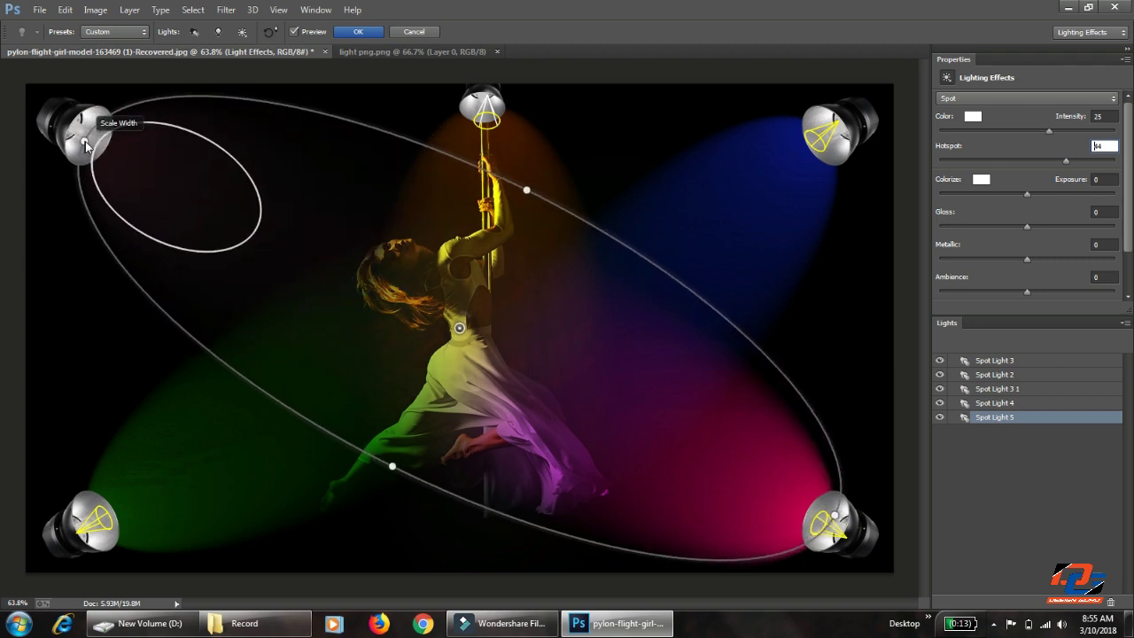
left_click_drag(838, 507, 767, 495)
left_click_drag(524, 209, 532, 211)
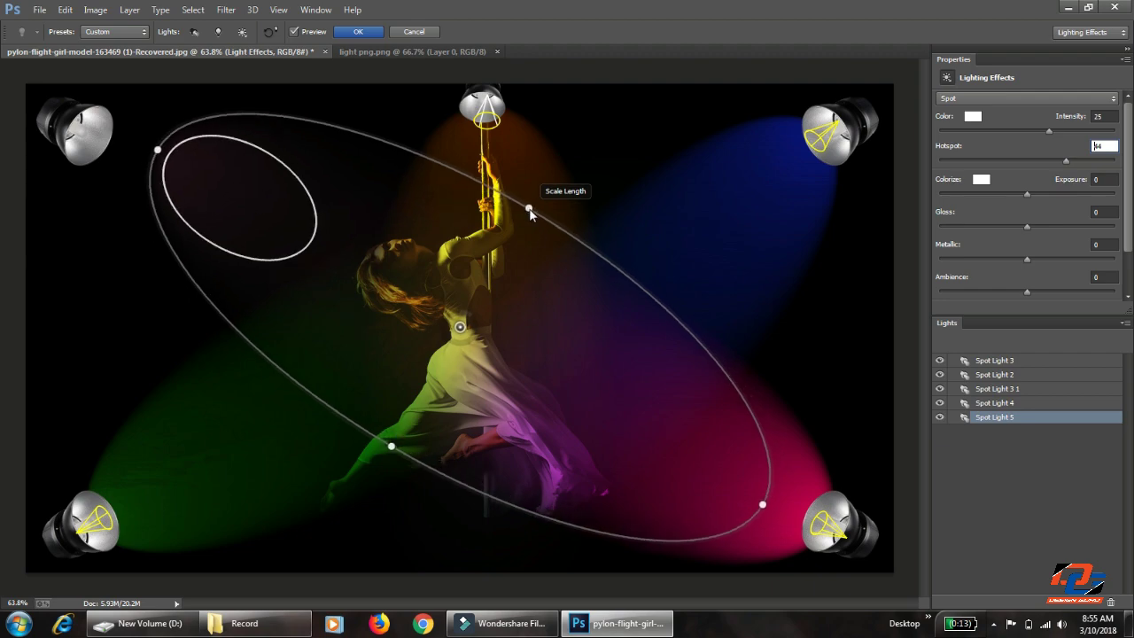
left_click_drag(154, 150, 116, 151)
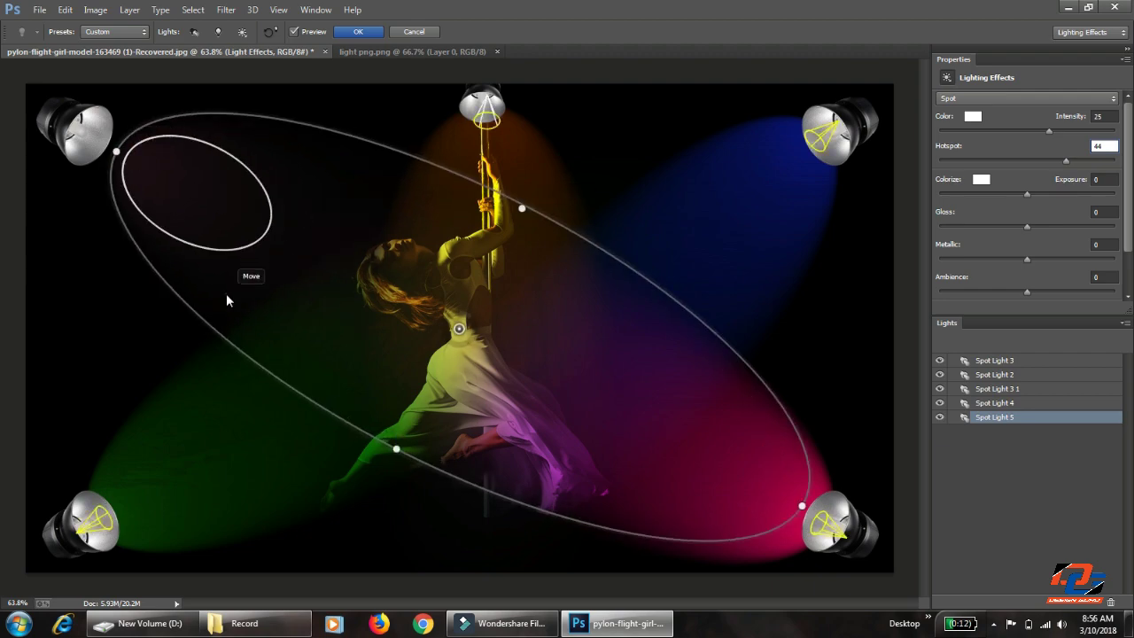
left_click_drag(227, 296, 196, 277)
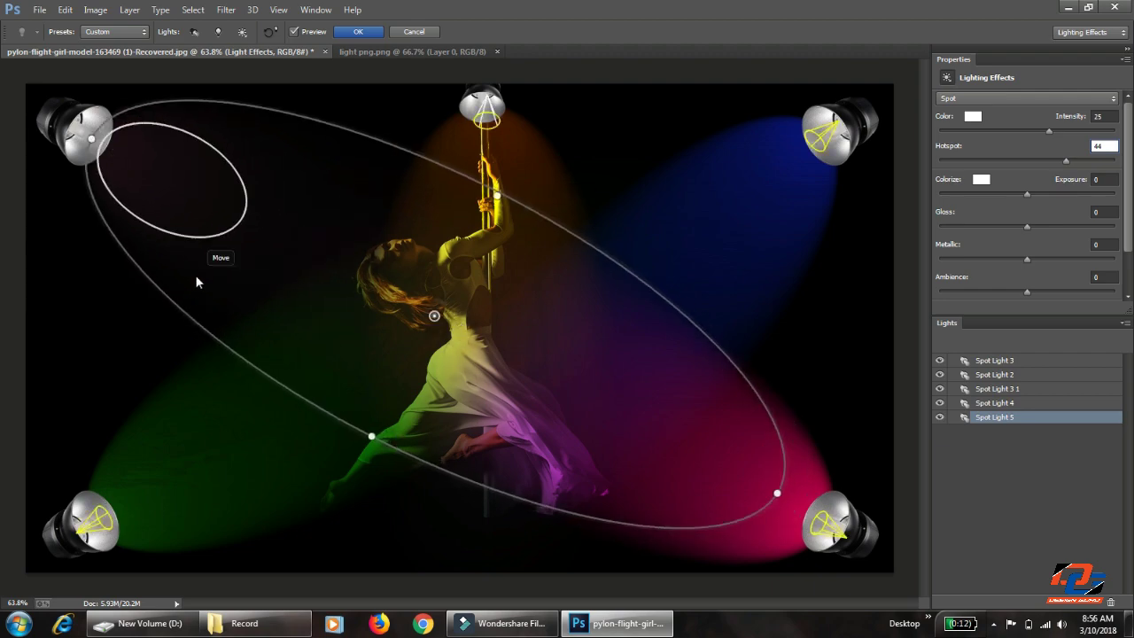
Step: Color it cyan-blue with extra intensity, enlarge its hotspot, and apply the lighting to Background copy
left_click(980, 116)
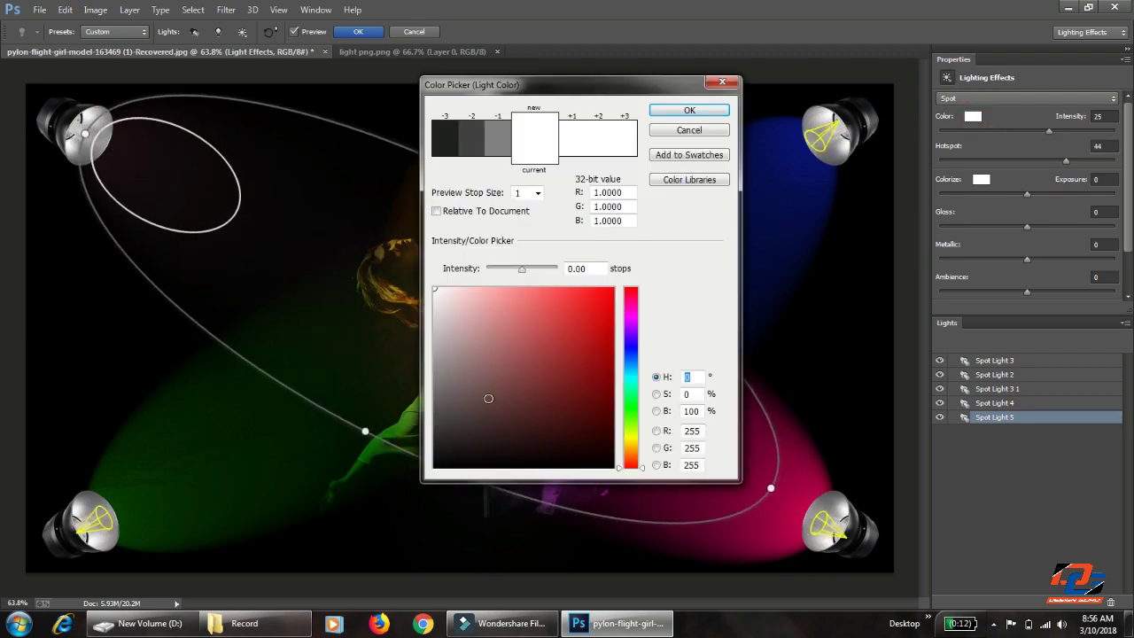
left_click(631, 359)
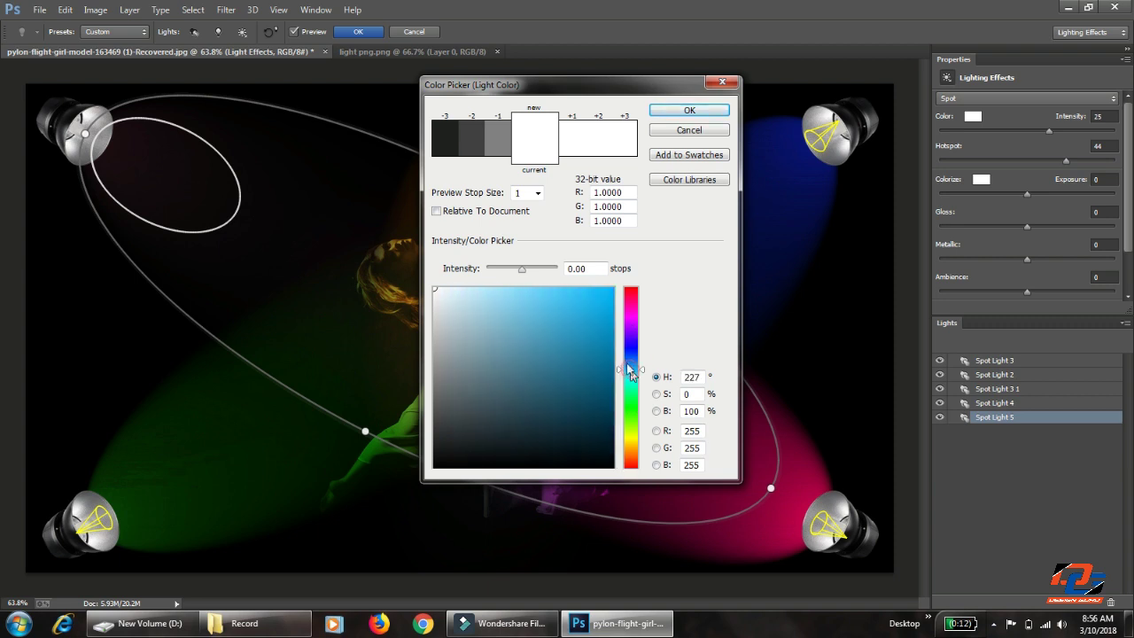
left_click(597, 325)
left_click(572, 131)
left_click(583, 126)
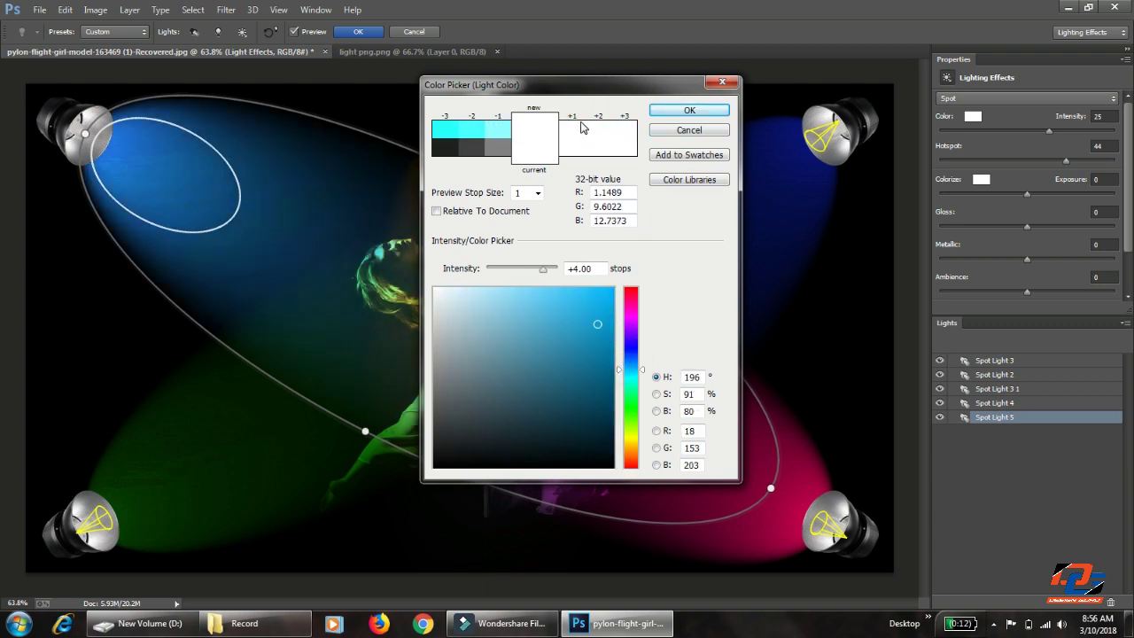
left_click(498, 131)
left_click(690, 110)
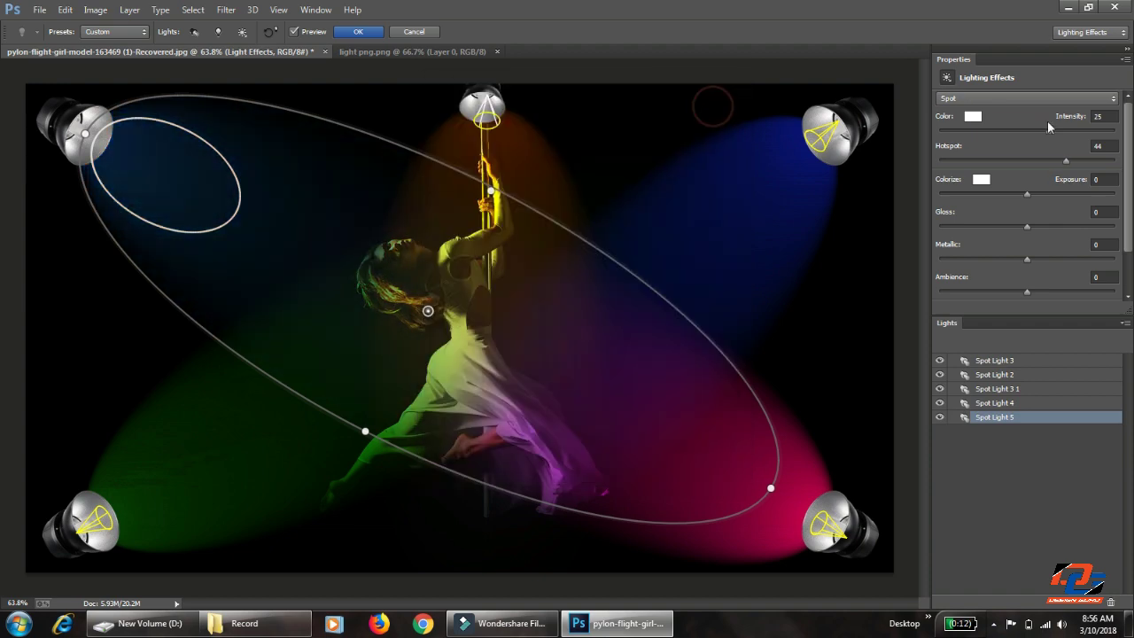
left_click_drag(1088, 162, 1100, 161)
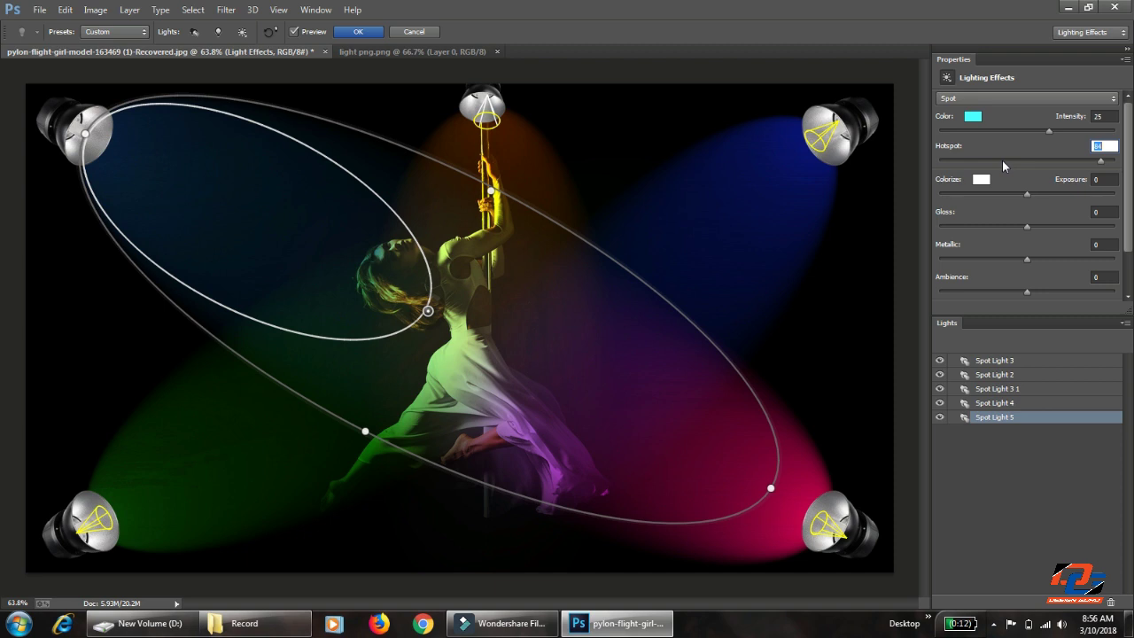
left_click(365, 32)
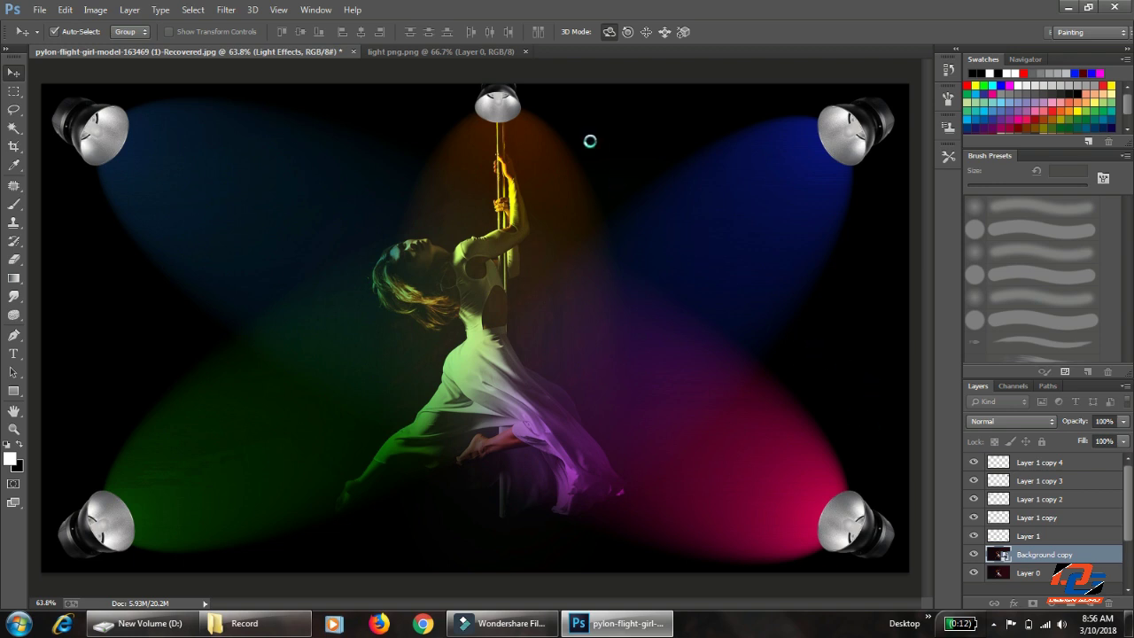
Step: Select Layer 1 copy 4 and reopen Lighting Effects from the Filter menu
left_click(1030, 469)
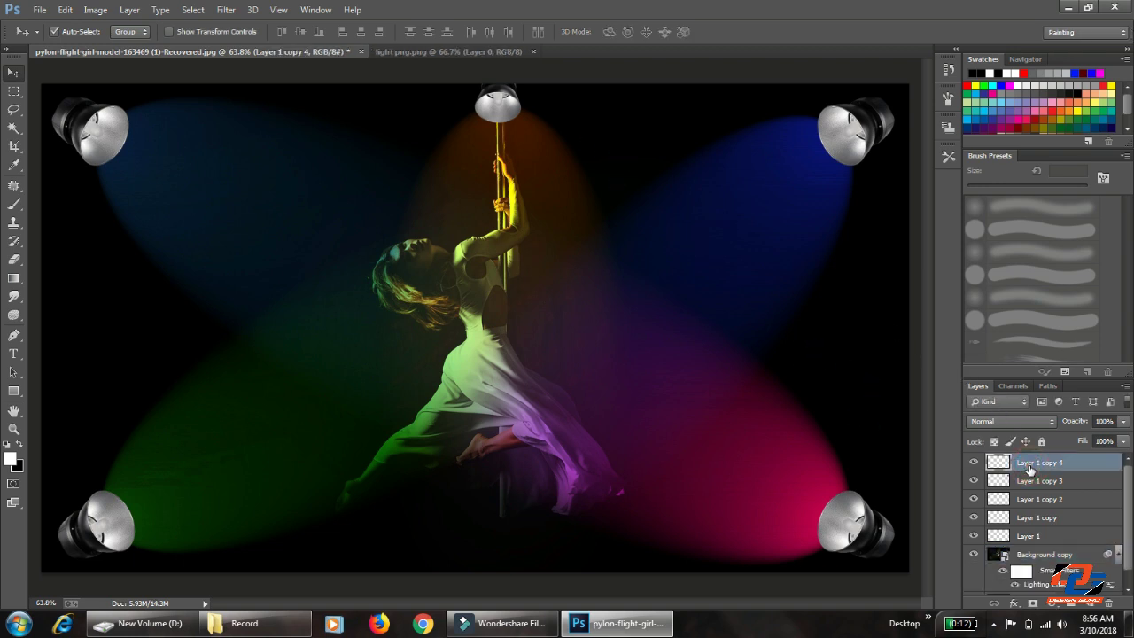
left_click(224, 9)
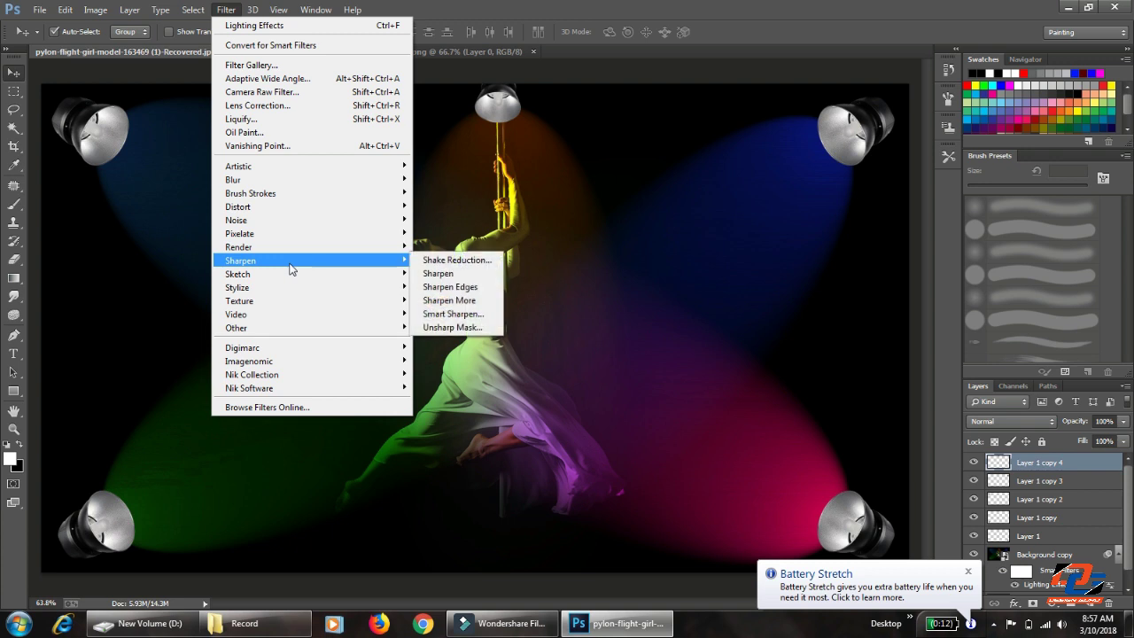
mouse_move(239, 247)
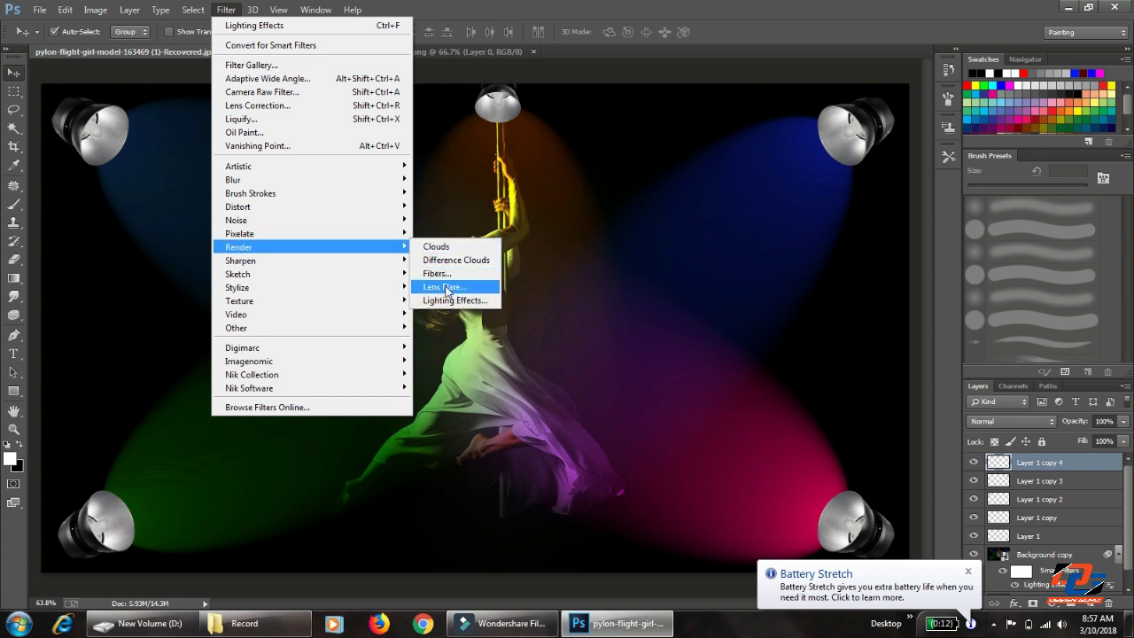
left_click(450, 302)
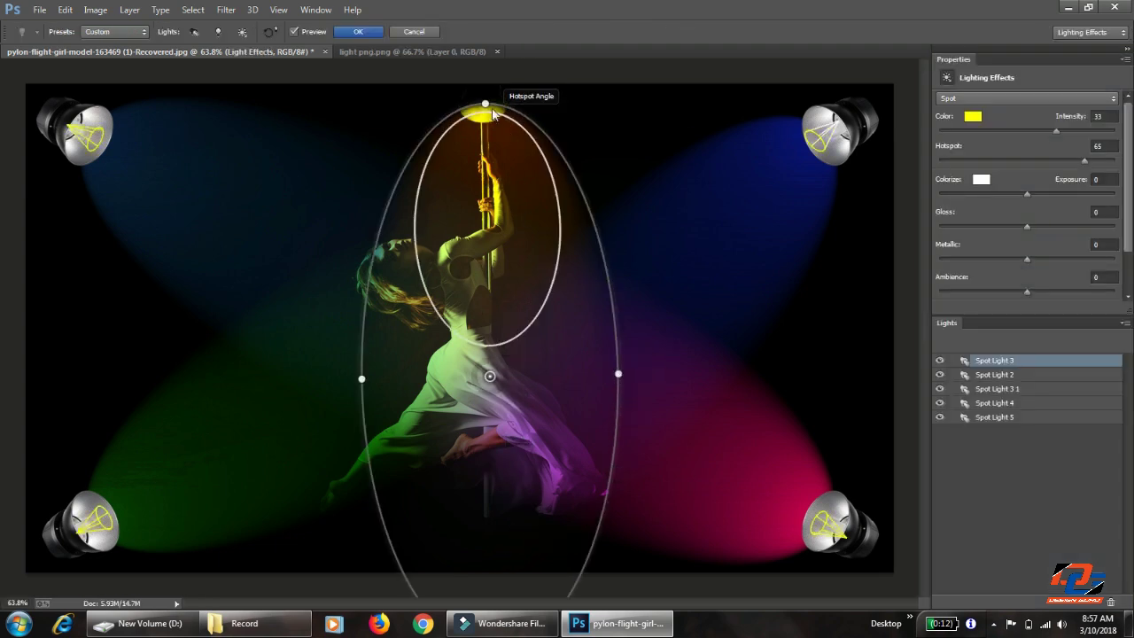
Step: Shrink the yellow spotlight into a tight small ellipse positioned on the top lamp head above the pole
left_click_drag(482, 98, 492, 260)
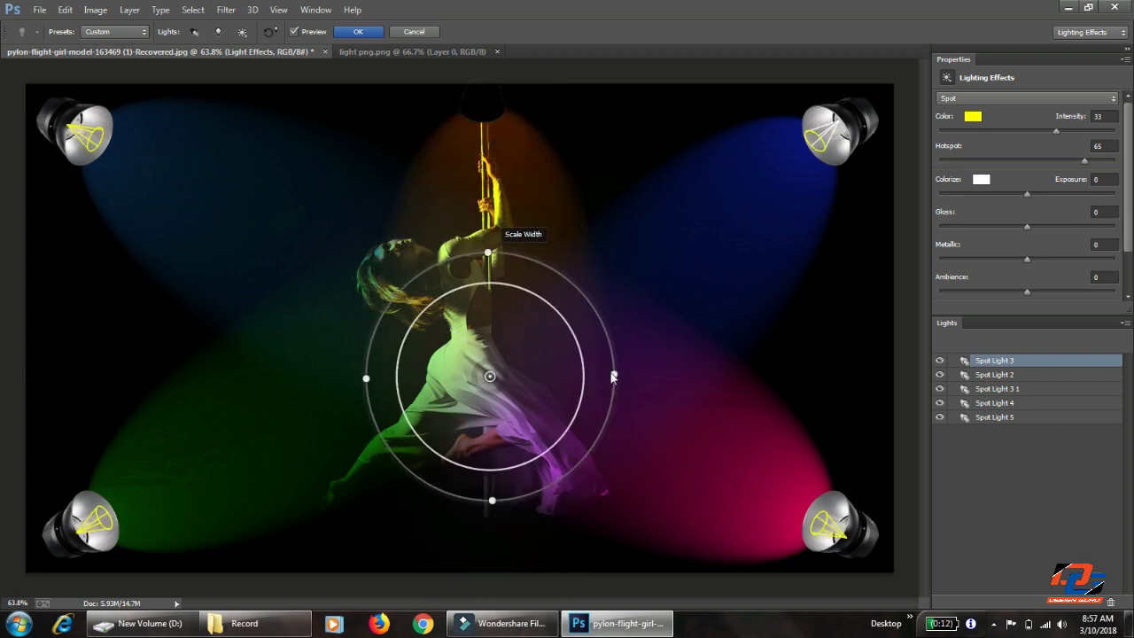
left_click_drag(616, 375, 565, 373)
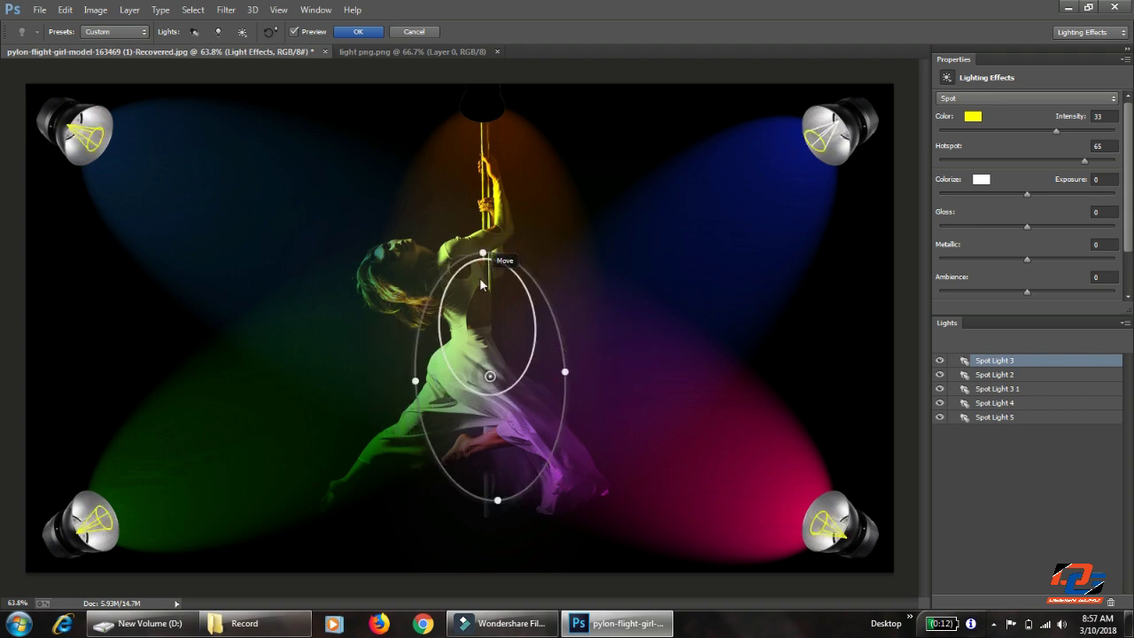
left_click_drag(480, 280, 479, 124)
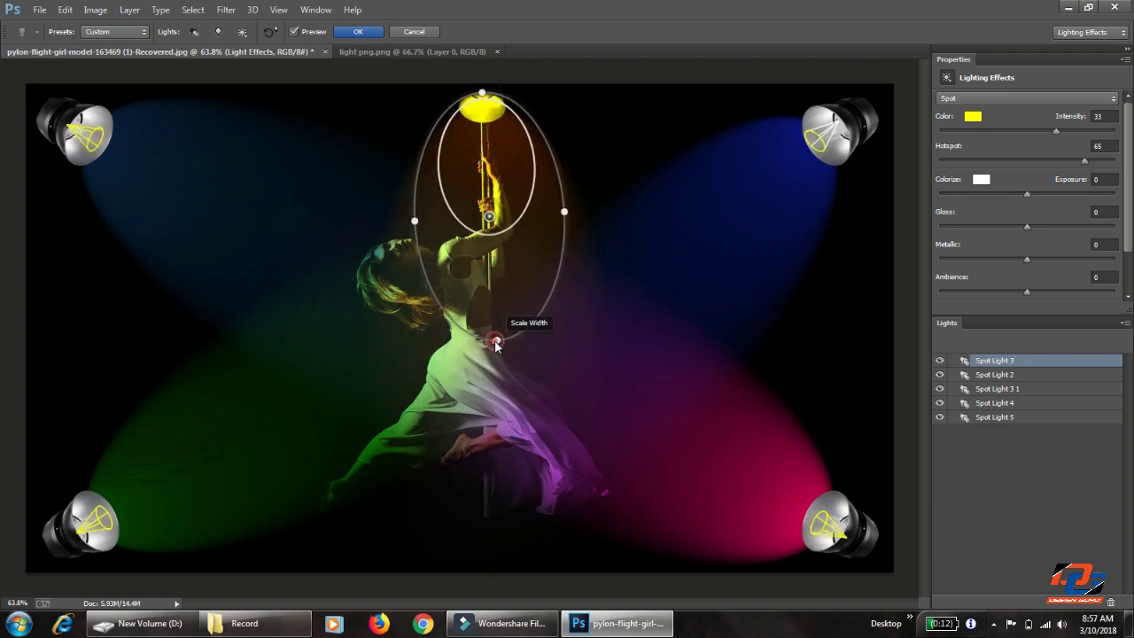
left_click_drag(495, 342, 488, 297)
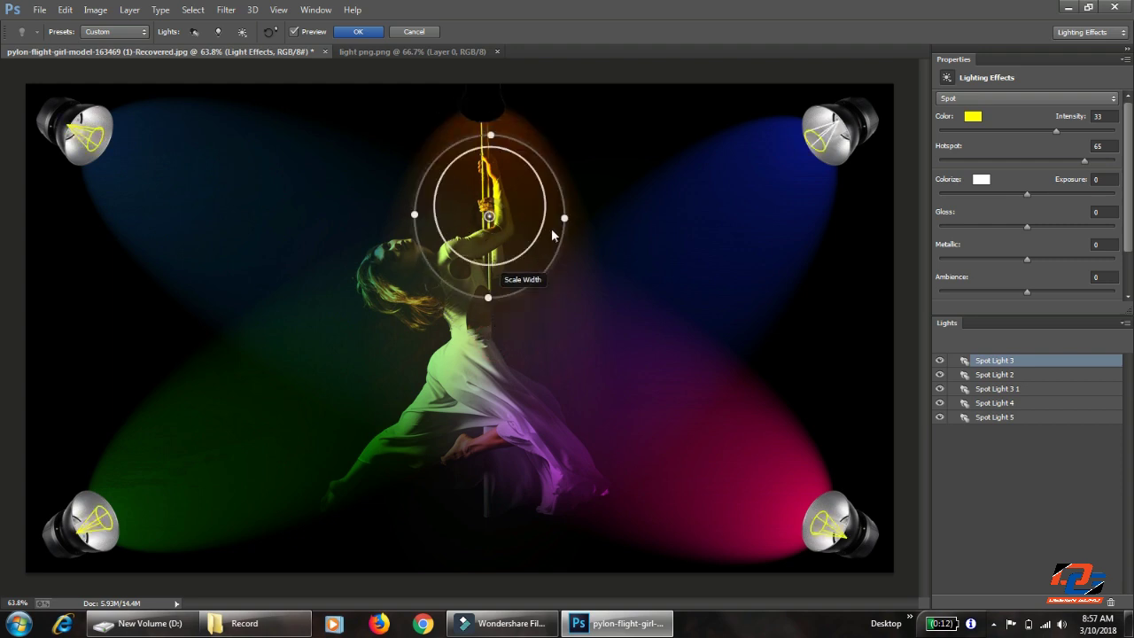
left_click_drag(567, 220, 542, 221)
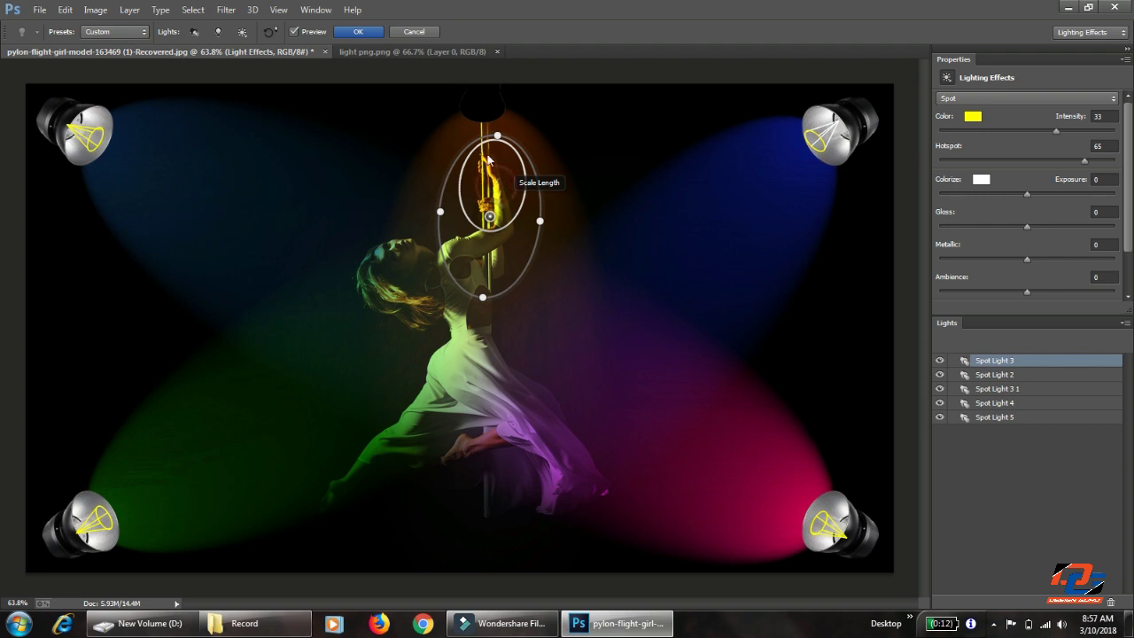
left_click_drag(487, 159, 485, 148)
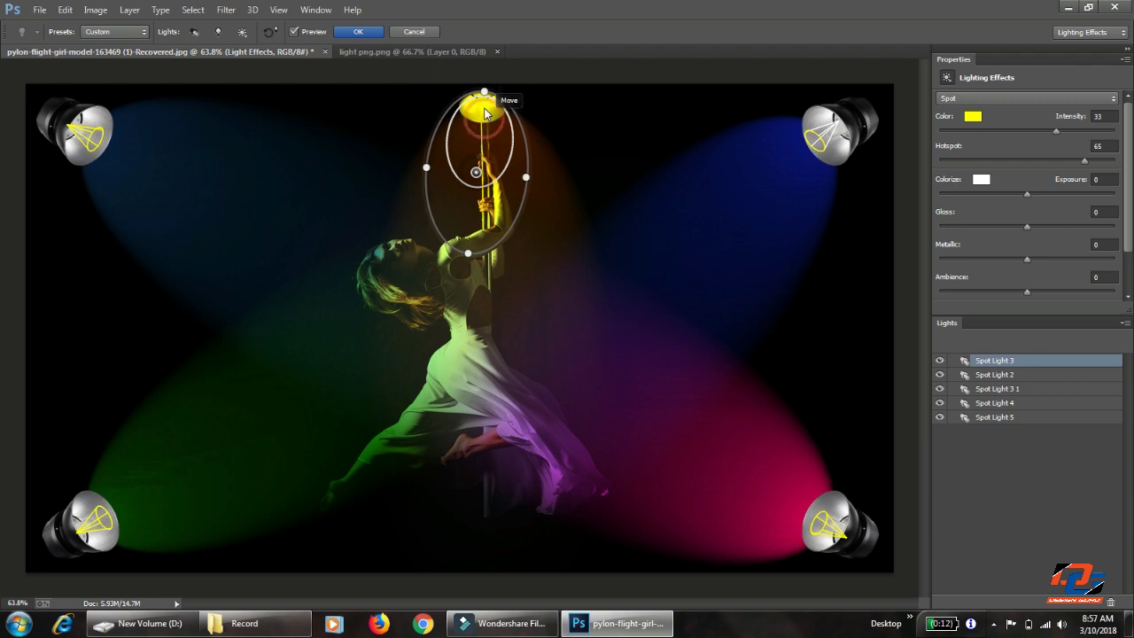
left_click_drag(485, 111, 488, 120)
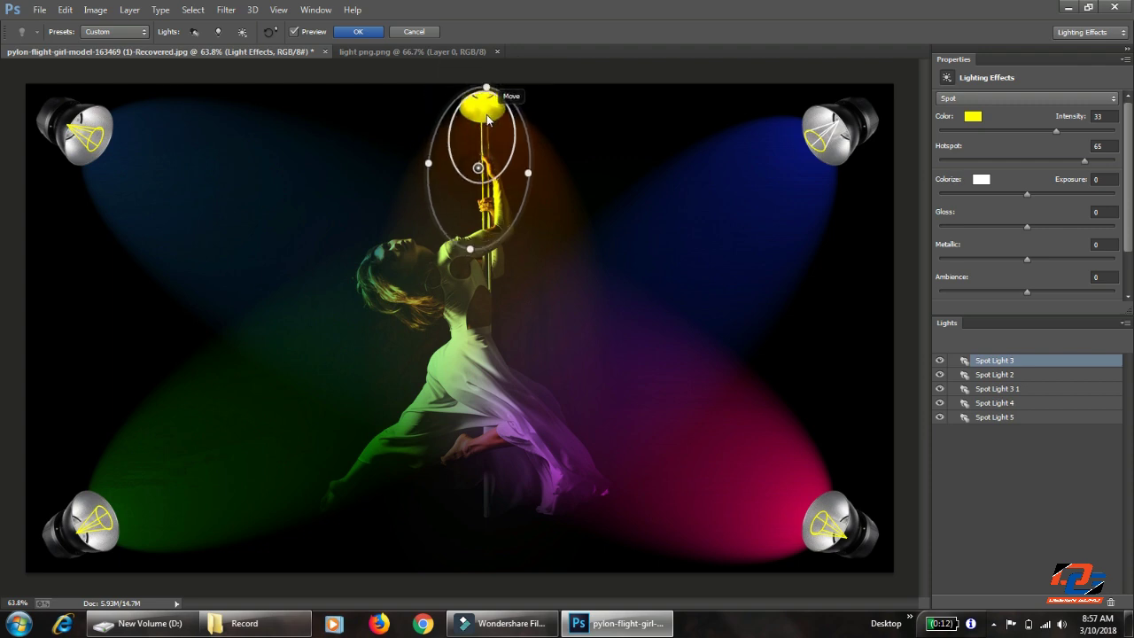
left_click_drag(488, 120, 490, 125)
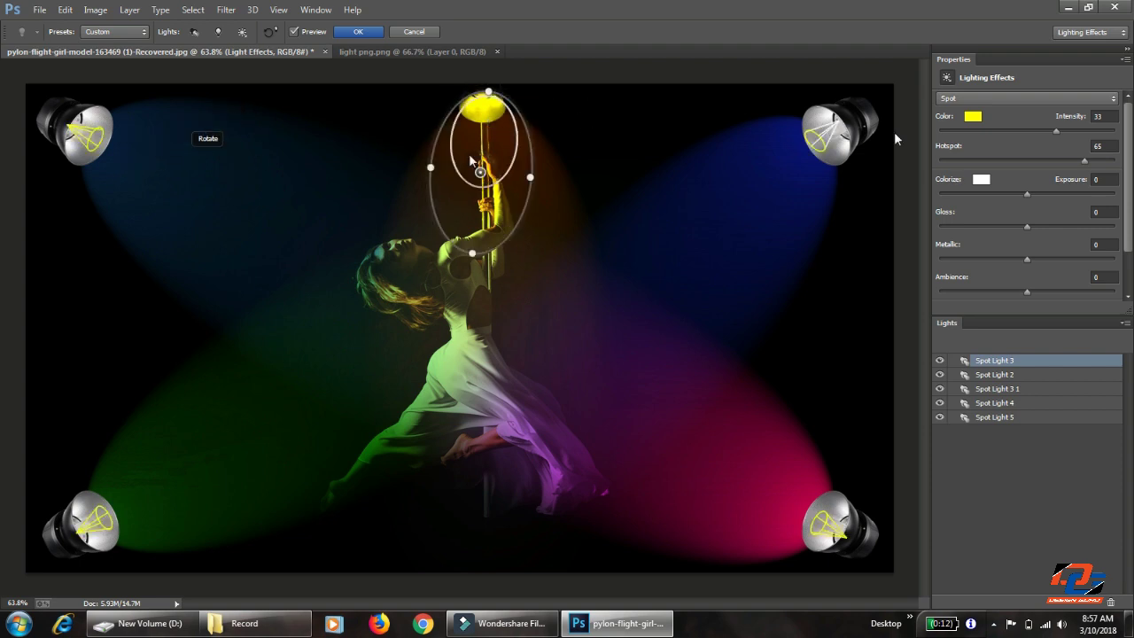
Step: Apply the yellow pole-lamp glow and reopen Filter > Render > Lighting Effects
left_click(359, 33)
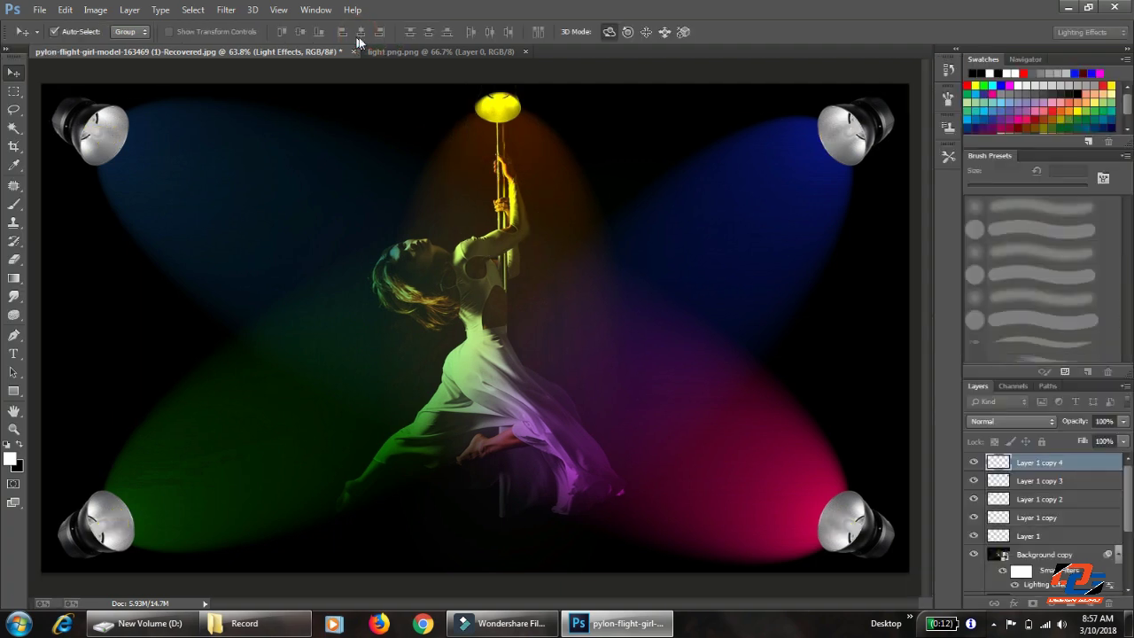
left_click(227, 10)
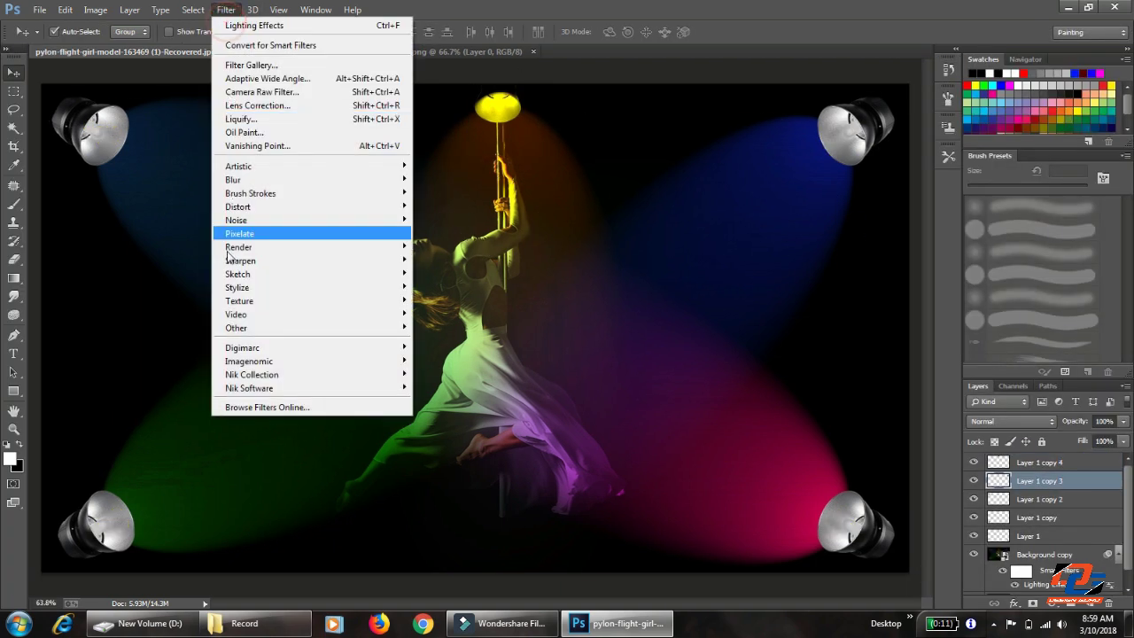
left_click(305, 247)
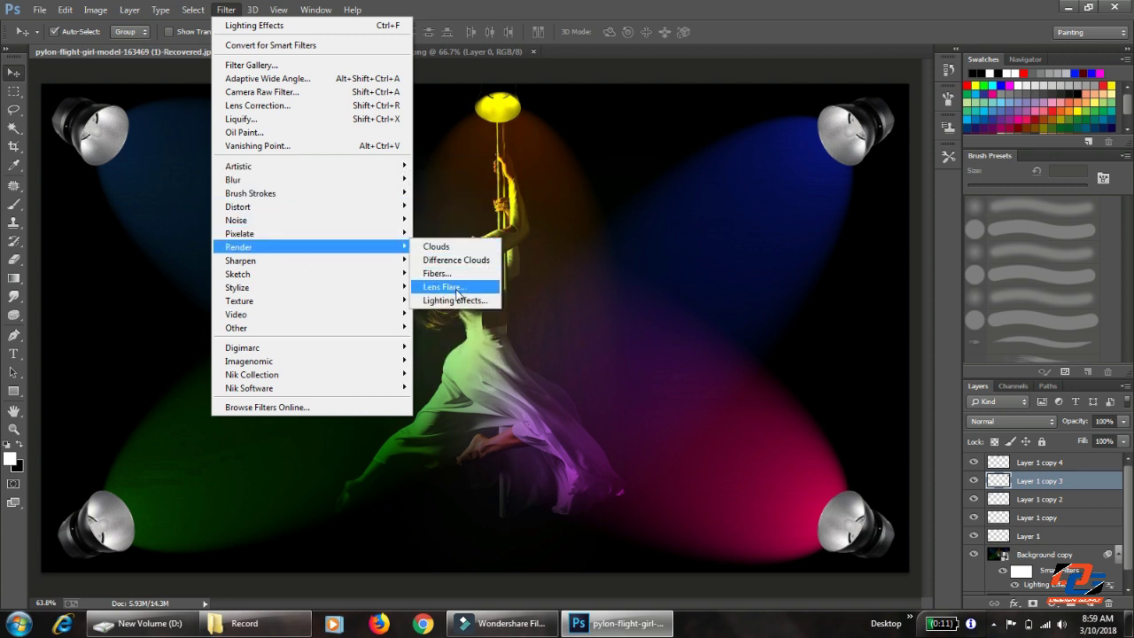
left_click(453, 301)
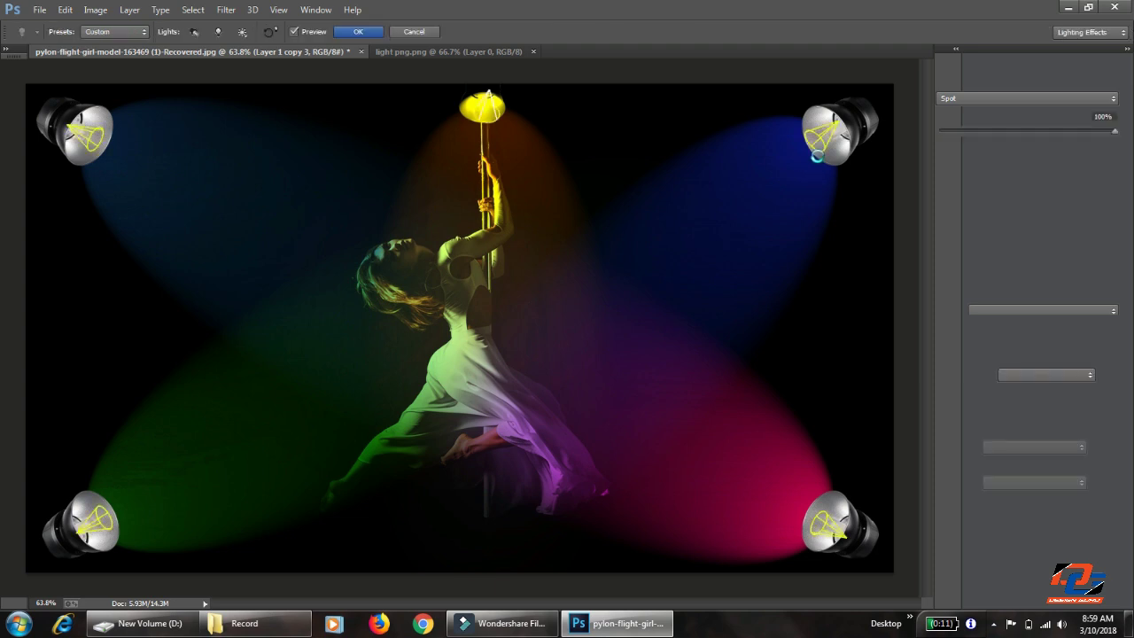
Step: Shrink the blue Spot Light 2 onto the top-right lamp head and apply the glow
left_click(819, 142)
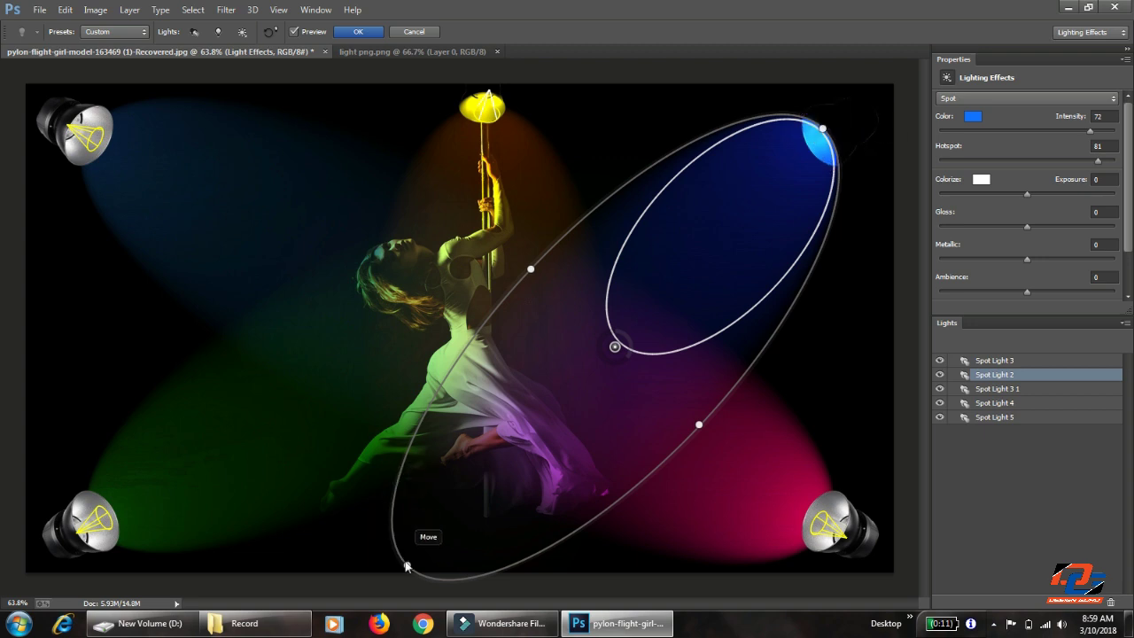
mouse_move(411, 567)
left_mouse_down()
mouse_move(486, 486)
mouse_move(425, 556)
left_mouse_up()
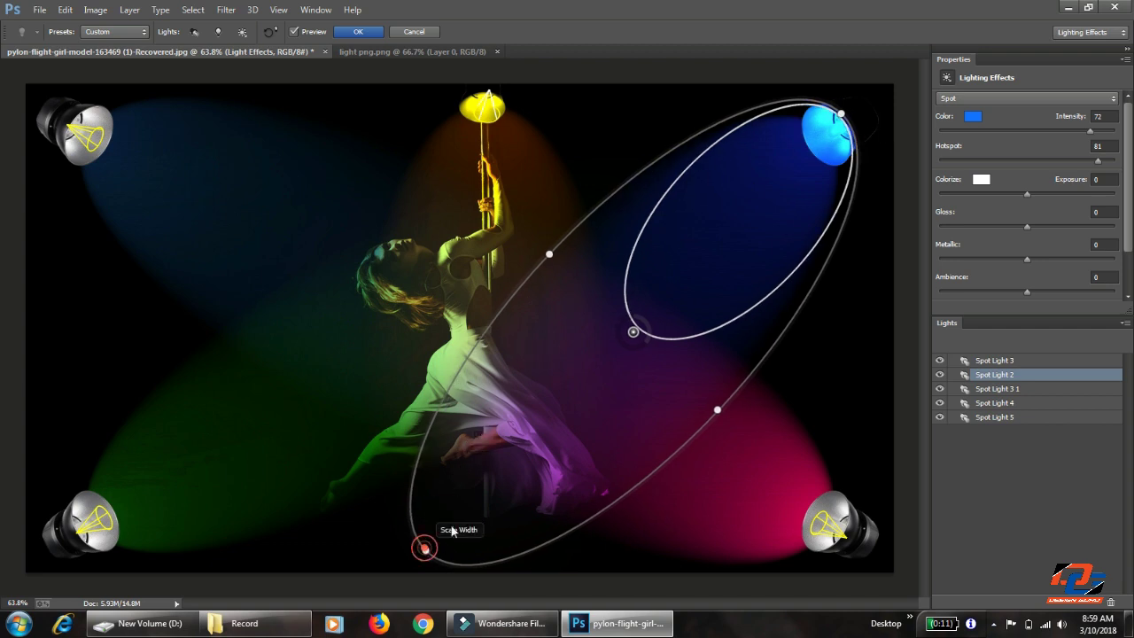
left_click_drag(452, 530, 541, 449)
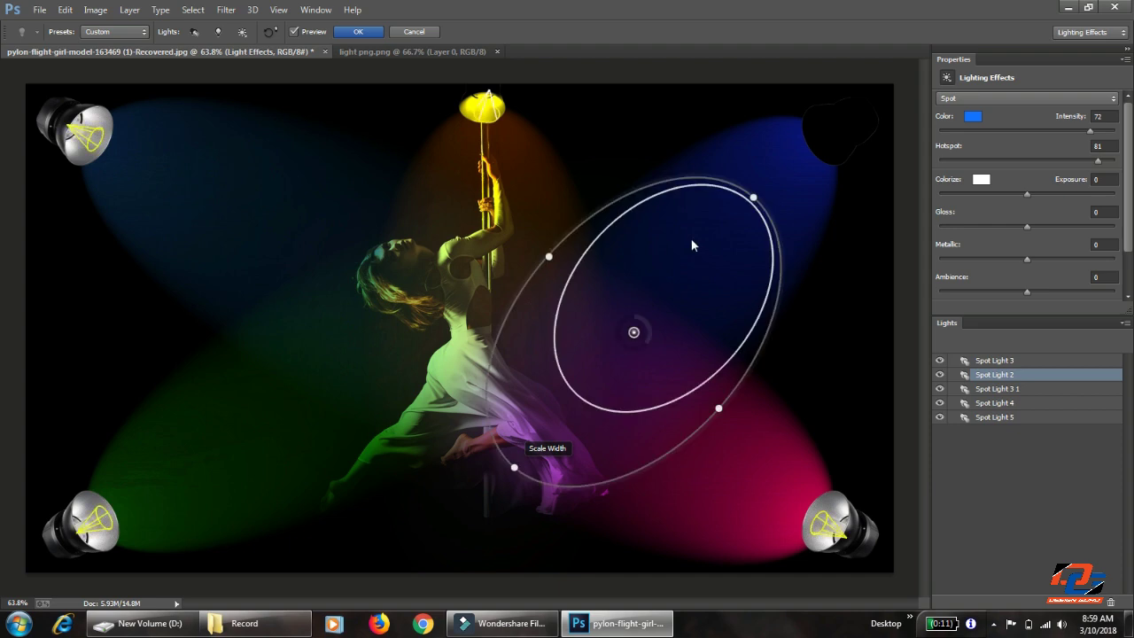
left_click_drag(736, 208, 773, 161)
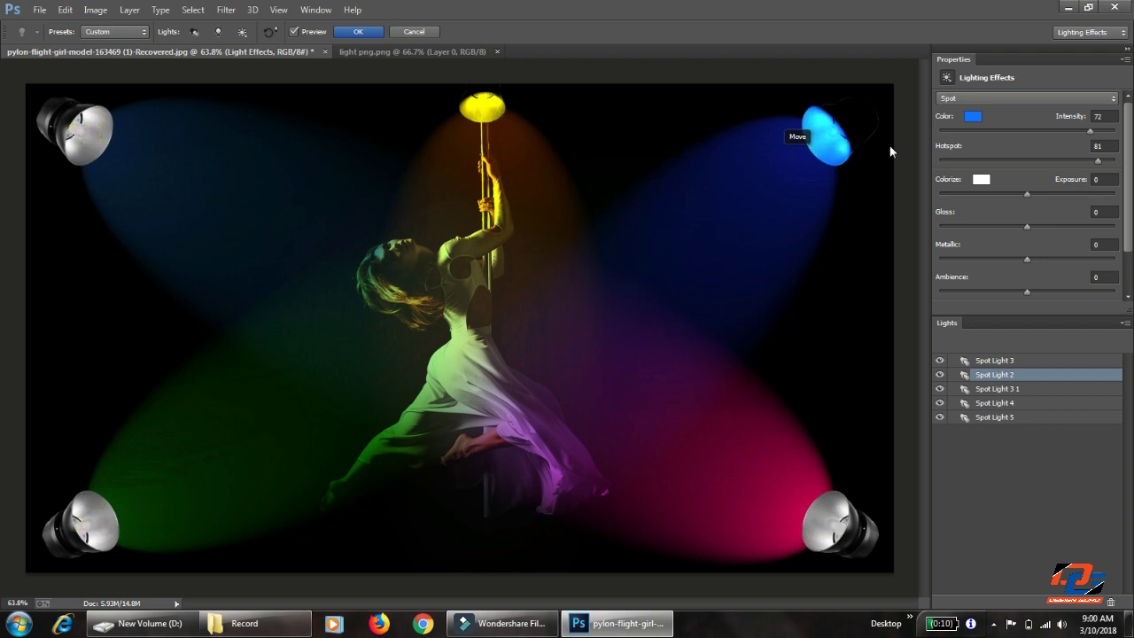
left_click(367, 31)
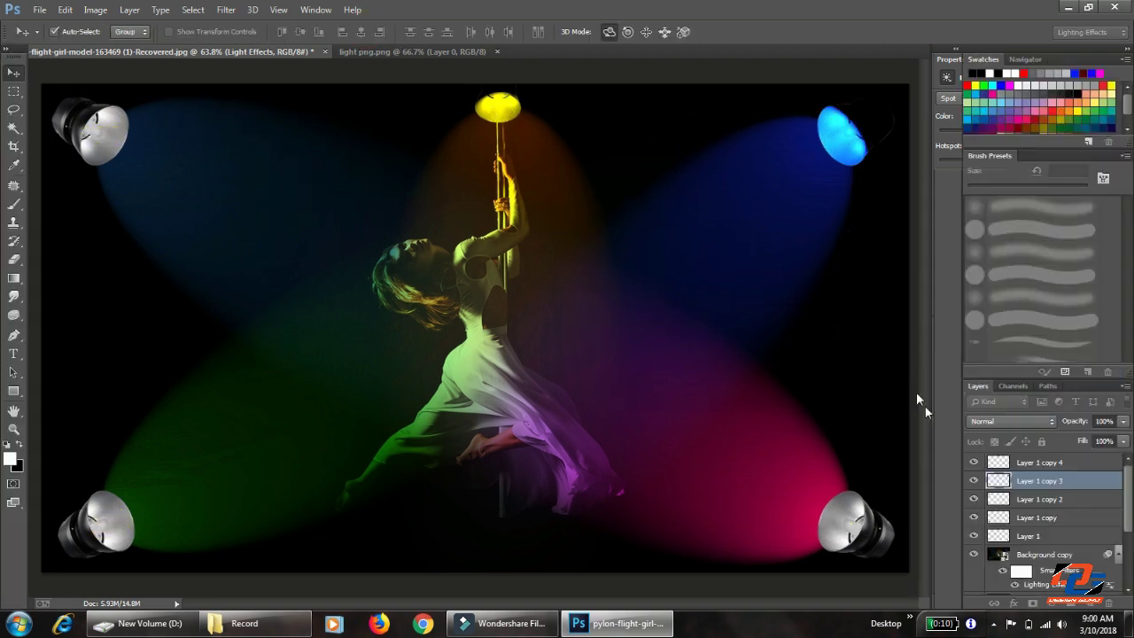
Step: Select the bottom-right lamp's Layer 1, verify it by toggling visibility, and reopen Lighting Effects
left_click(871, 544)
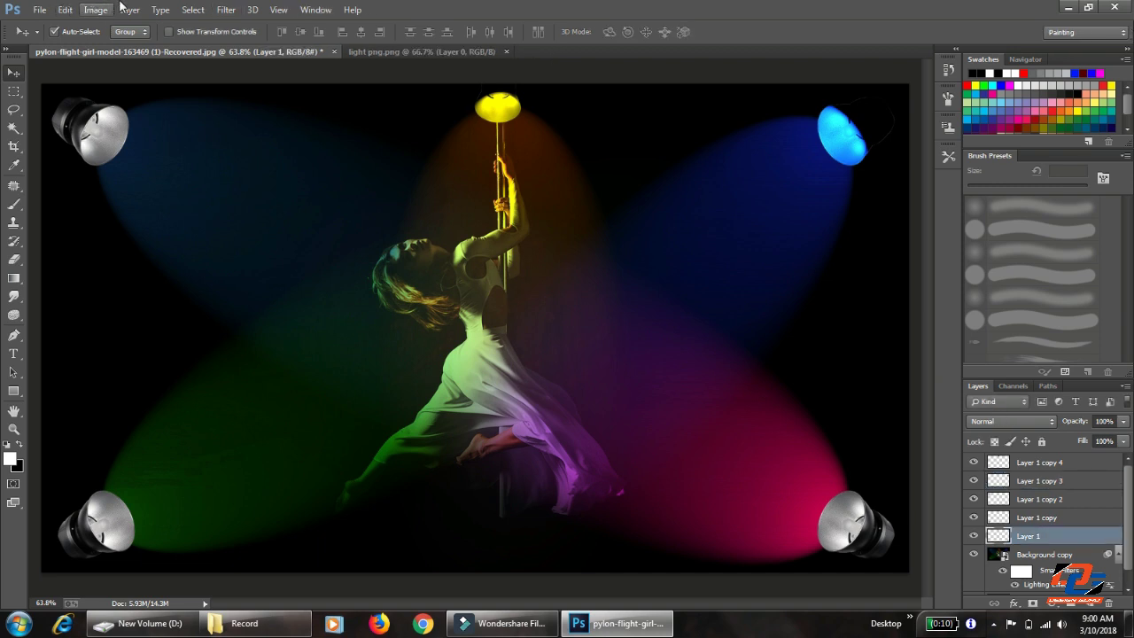
left_click(229, 12)
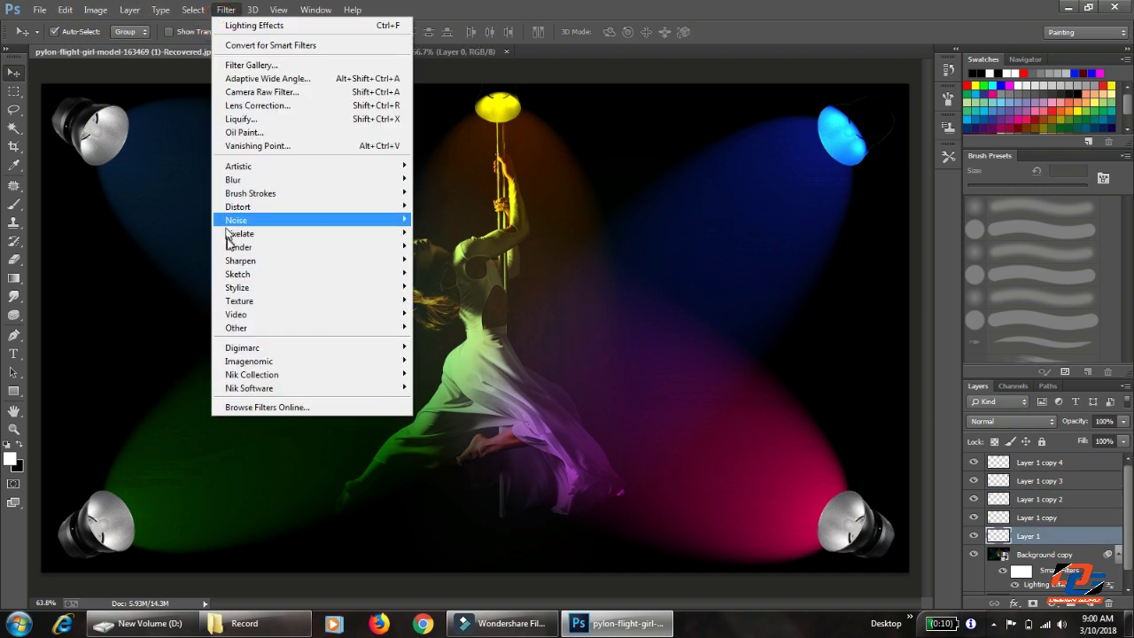
left_click(972, 538)
left_click(973, 537)
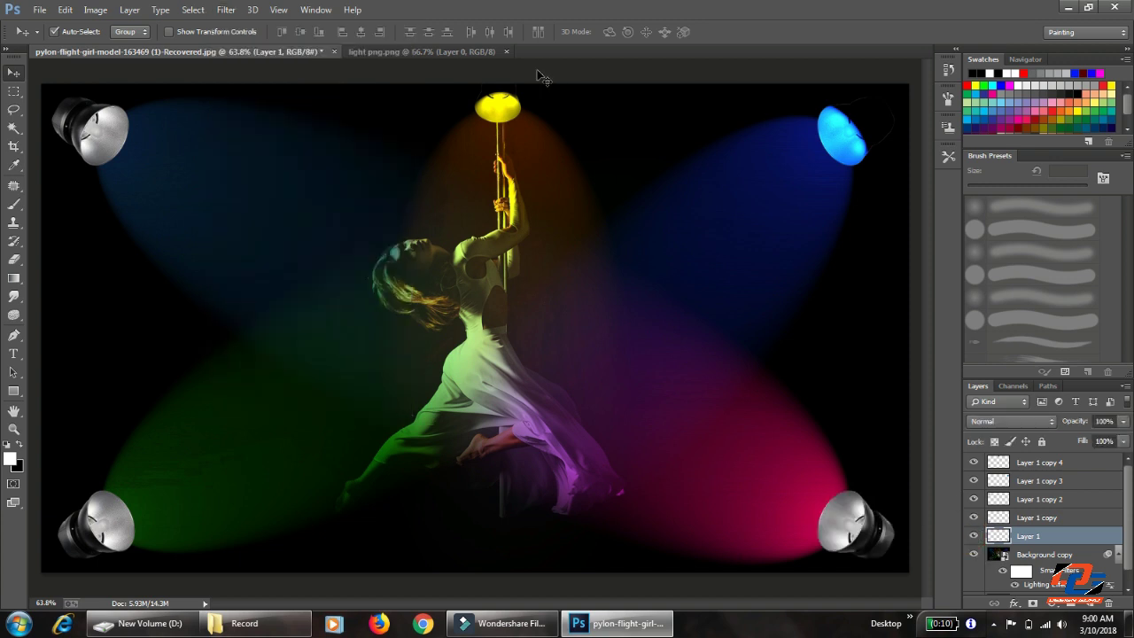
left_click(228, 13)
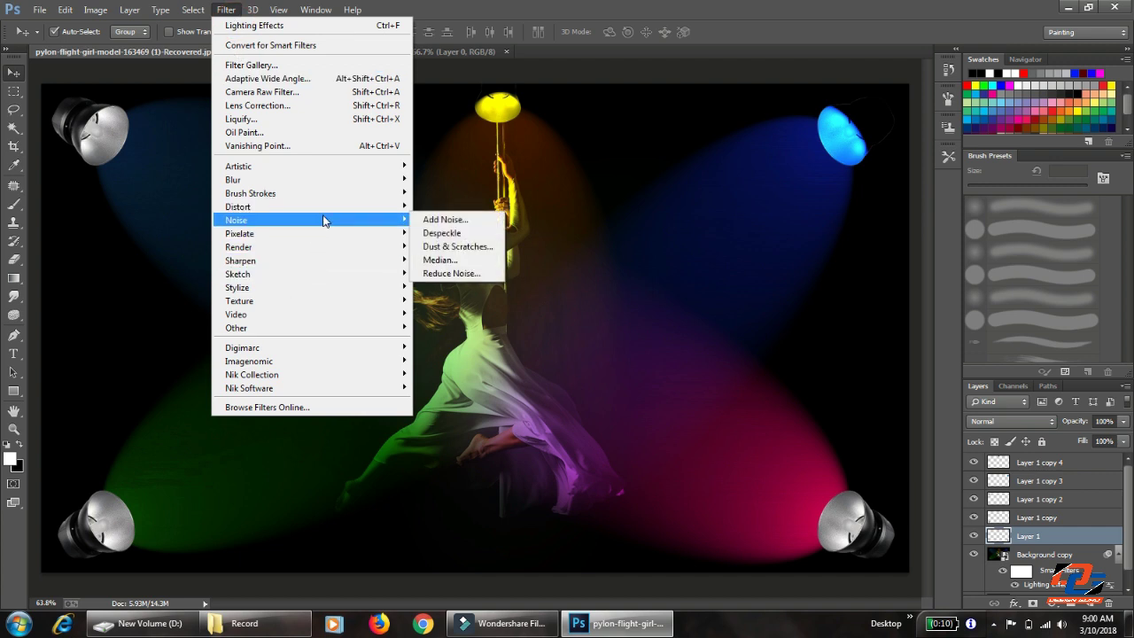
mouse_move(239, 247)
left_click(455, 301)
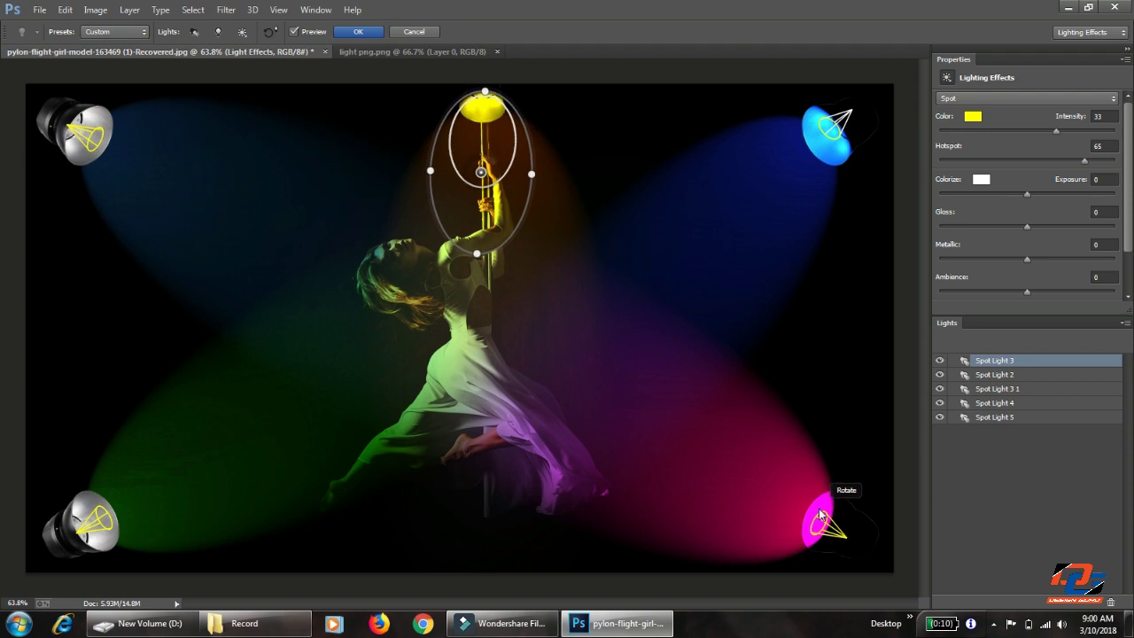
Step: Shrink the pink Spot Light 3 1 onto the bottom-right lamp head and apply it
left_click(792, 486)
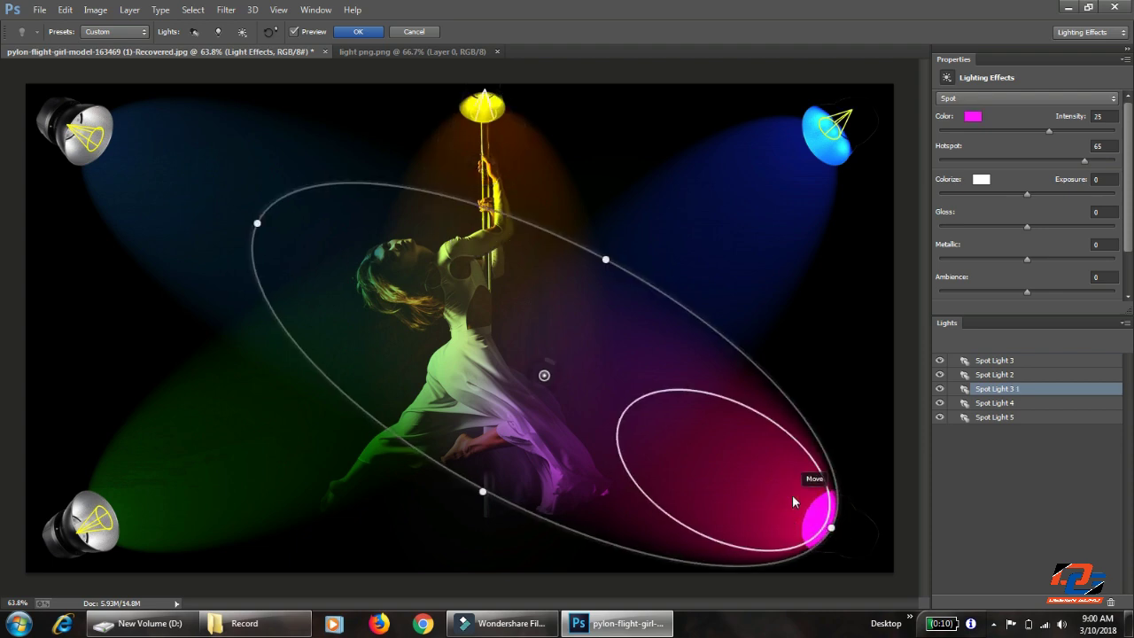
left_click_drag(792, 500, 806, 505)
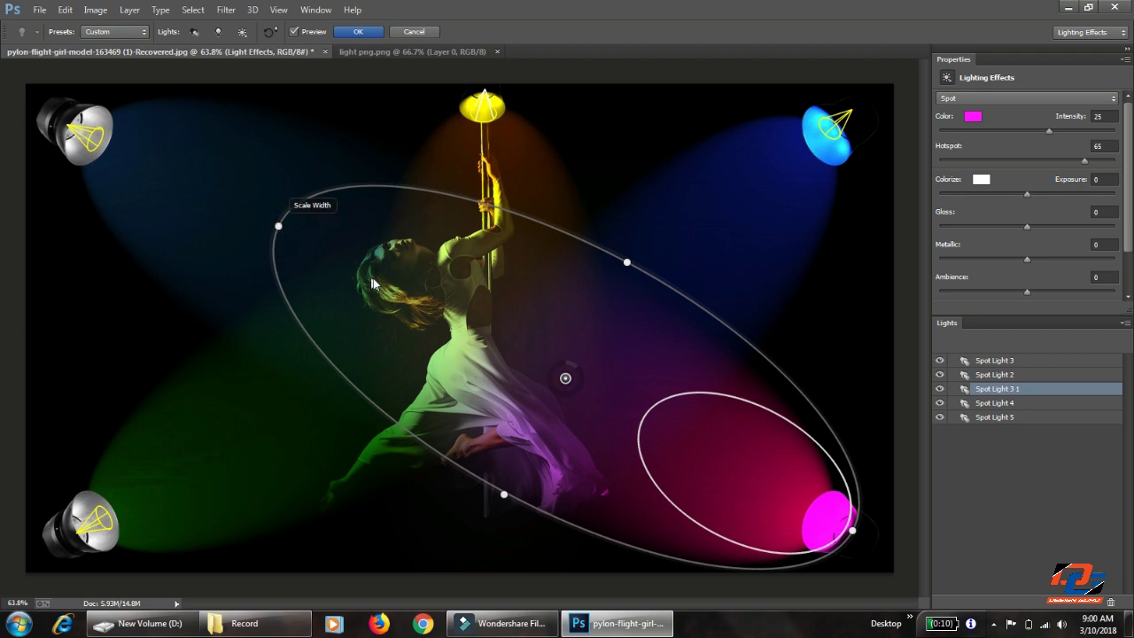
left_click_drag(372, 283, 425, 317)
left_click_drag(651, 390, 792, 481)
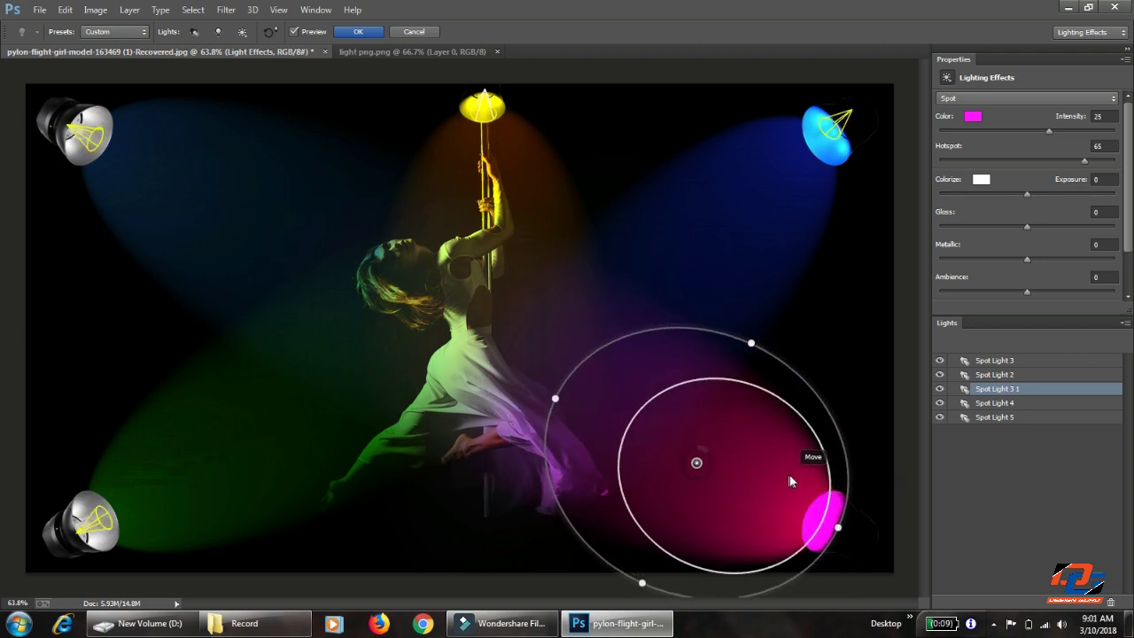
left_click(351, 34)
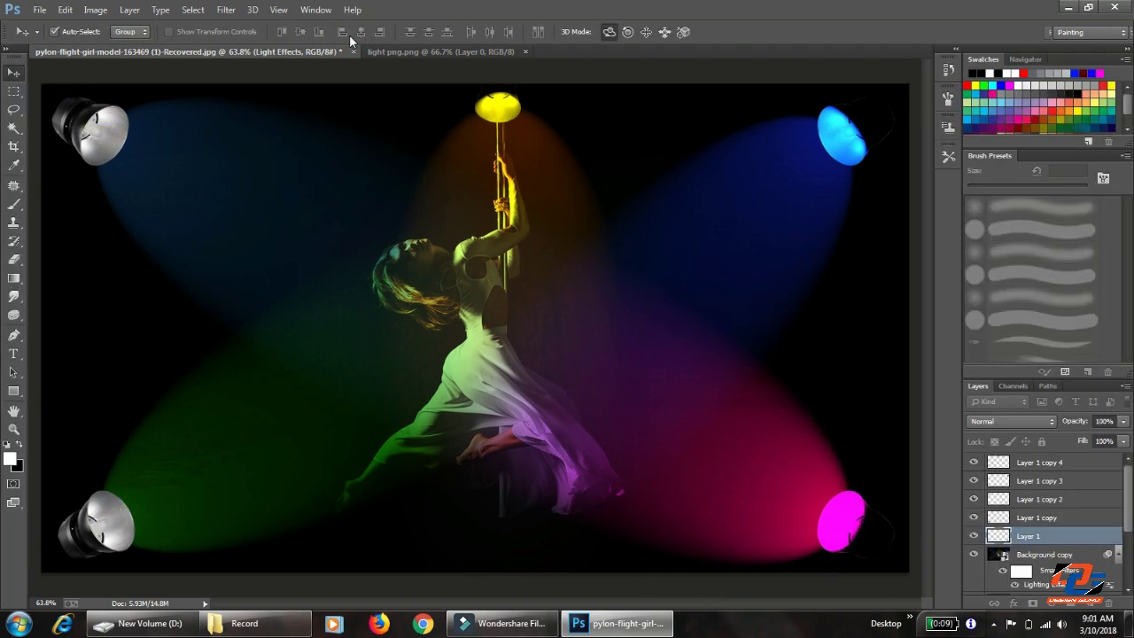
Step: On the Layer 1 copy lamp layer, shrink Spot Light 4 onto the bottom-left lamp head in Lighting Effects
key("alt+bracketright")
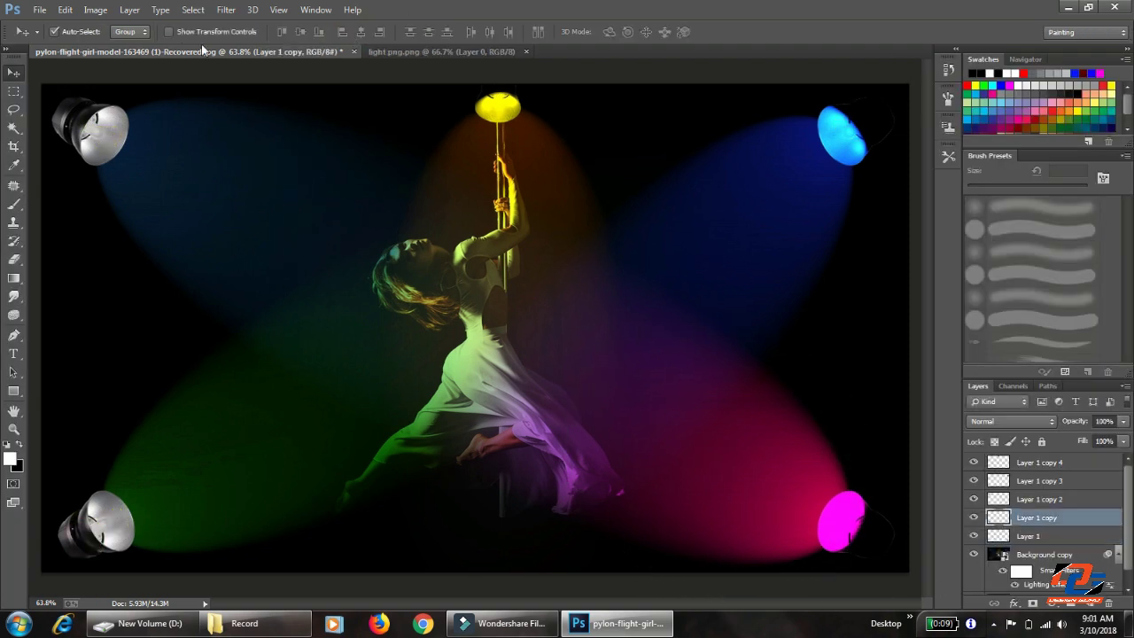
left_click(226, 10)
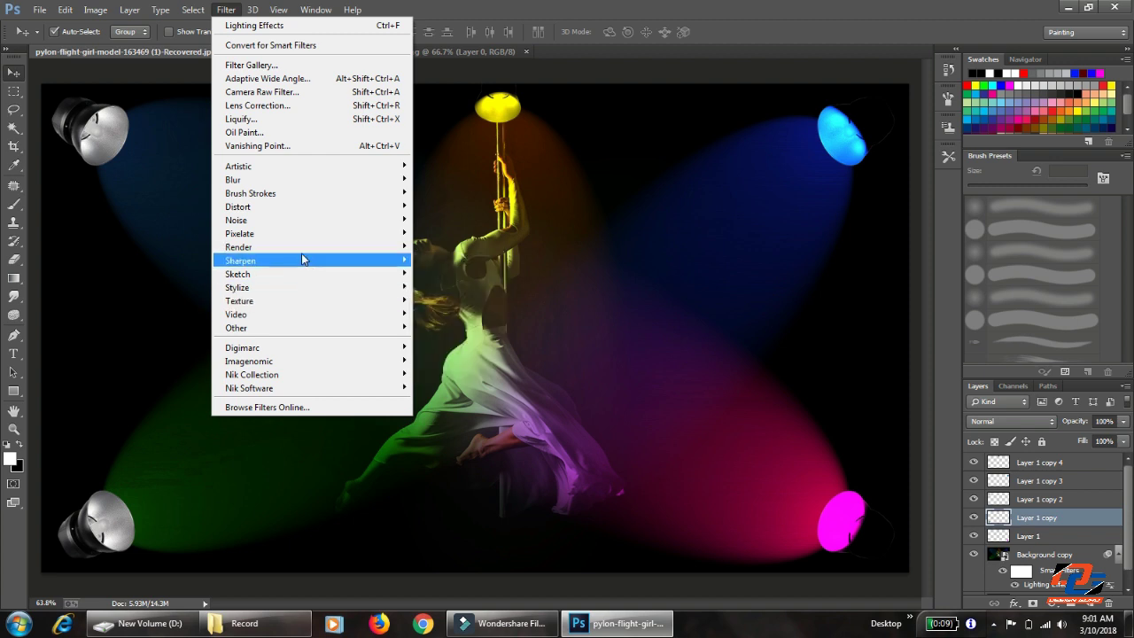
left_click(469, 301)
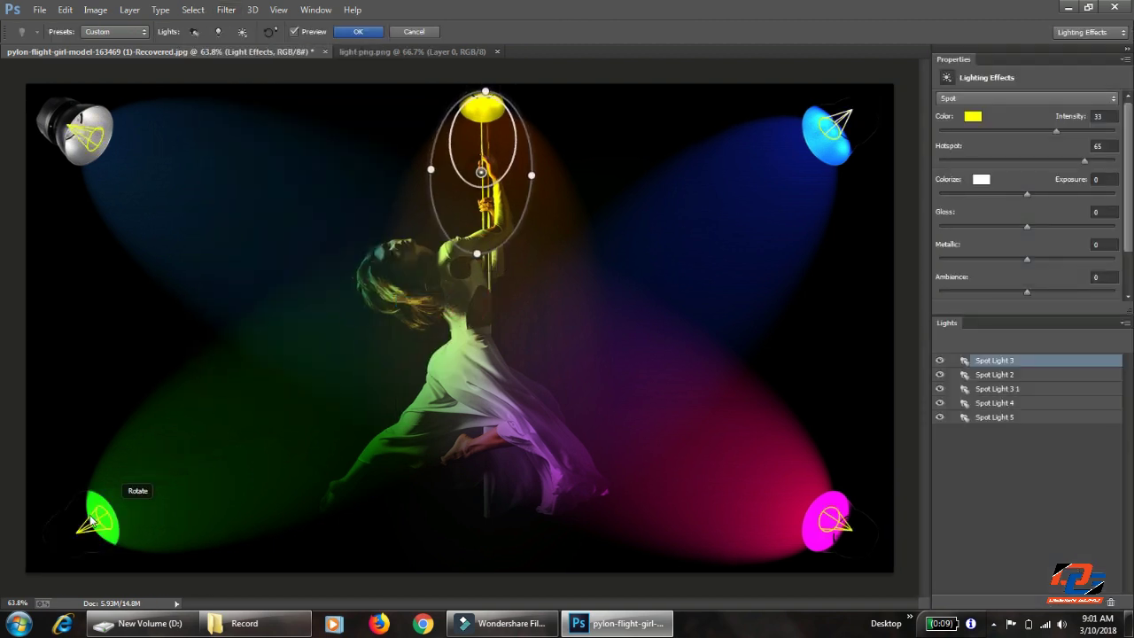
left_click_drag(105, 529, 130, 505)
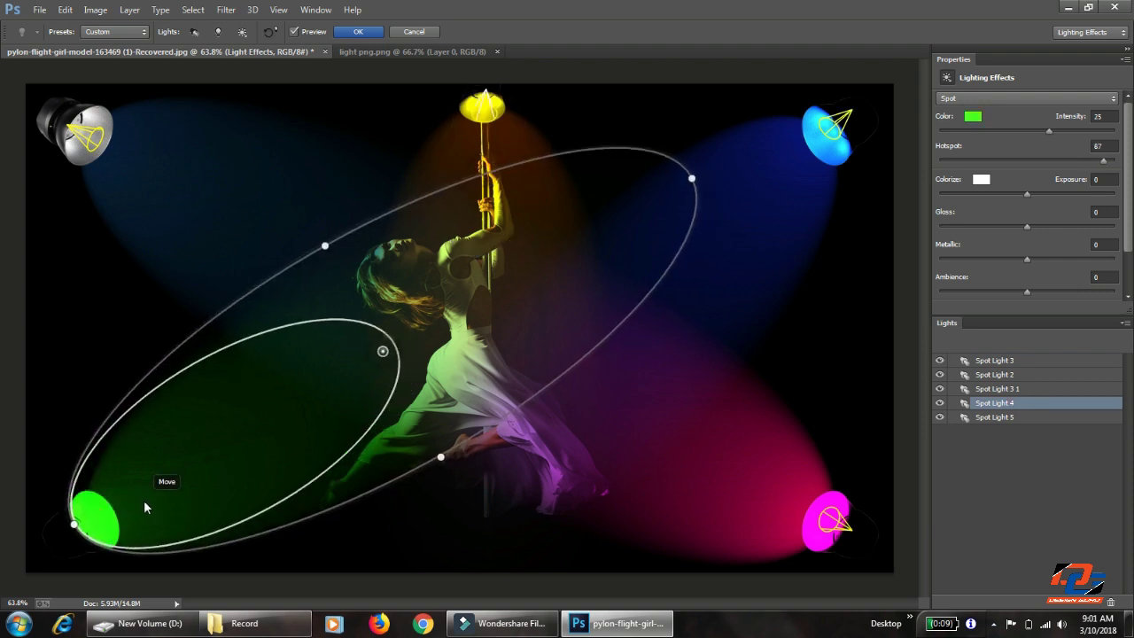
left_click_drag(692, 186, 532, 286)
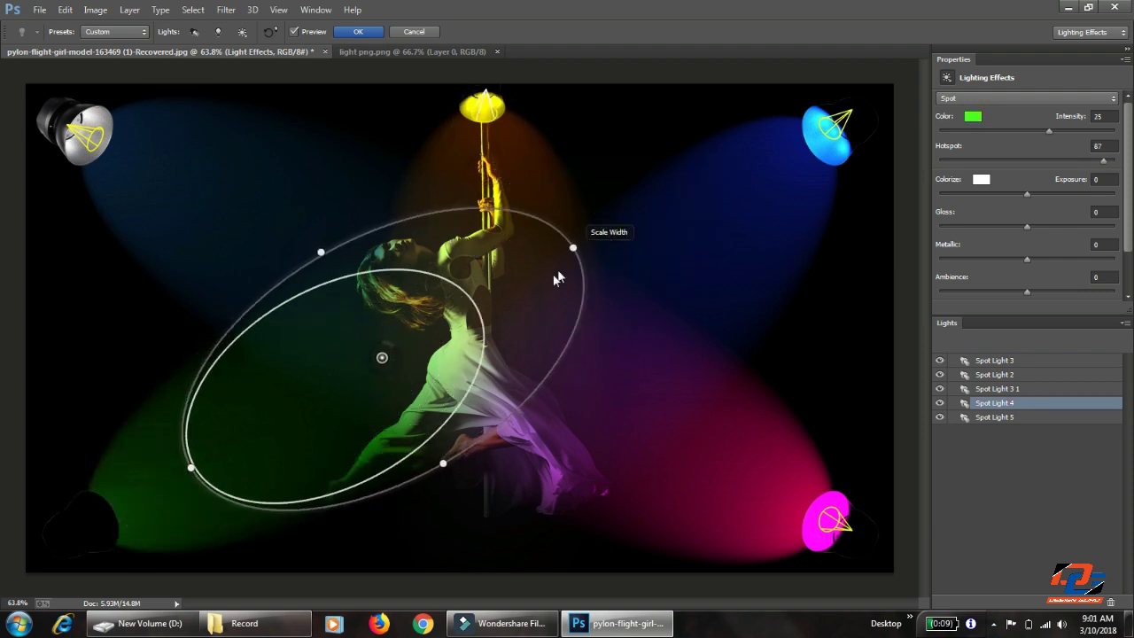
mouse_move(435, 471)
left_mouse_down()
mouse_move(355, 443)
mouse_move(422, 439)
left_mouse_up()
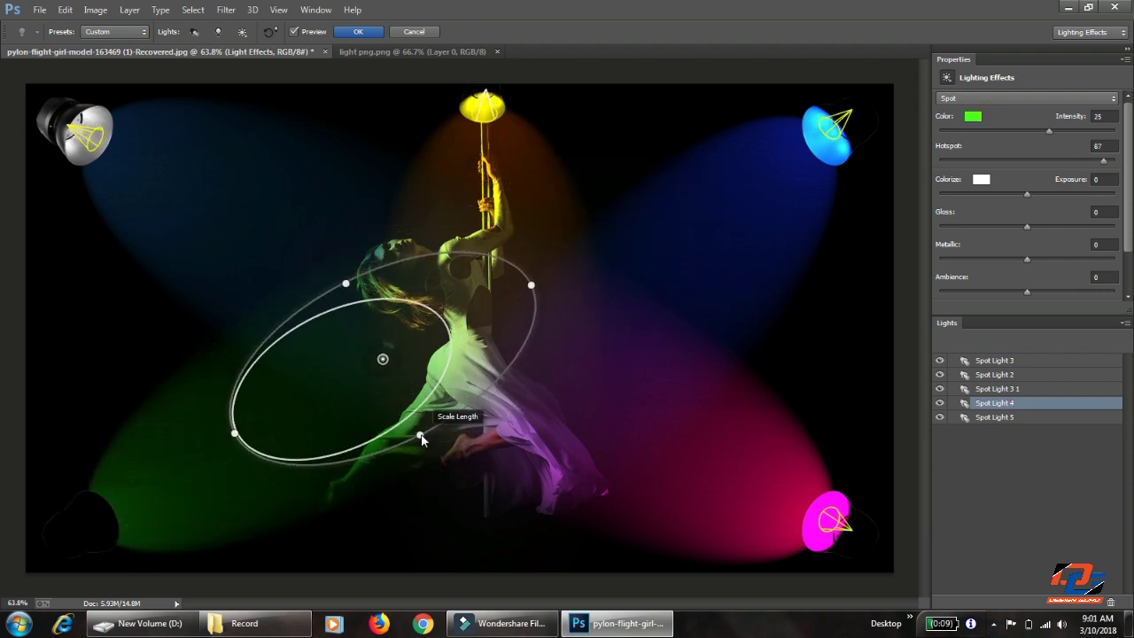
left_click_drag(383, 358, 227, 462)
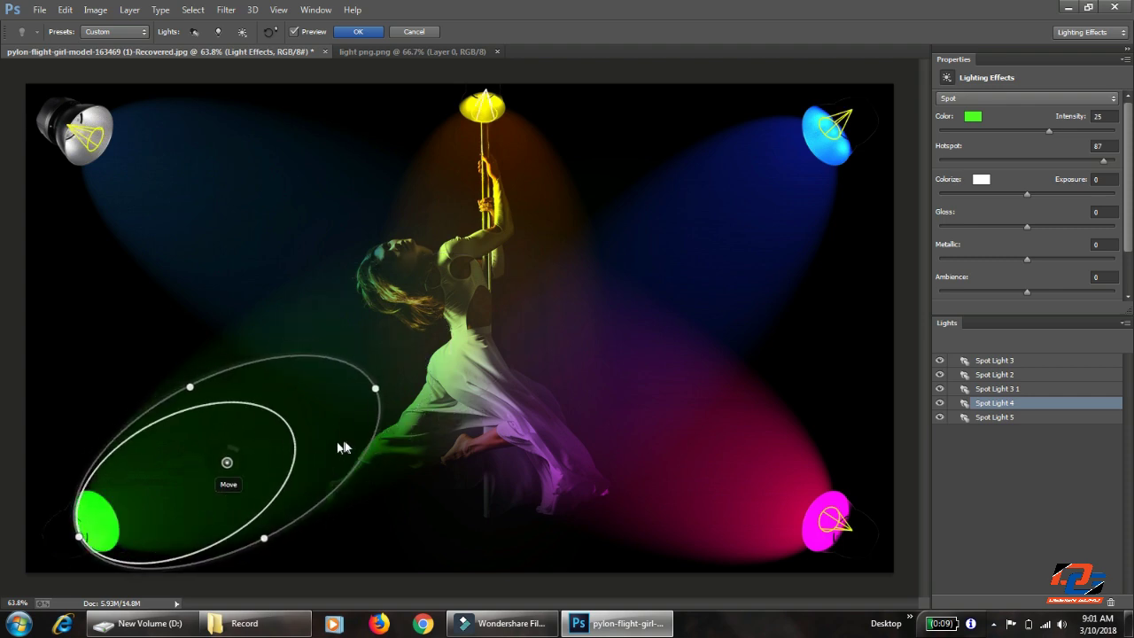
Step: Brighten the green light by one stop and apply the lighting to the layer
left_click(973, 116)
left_click(492, 125)
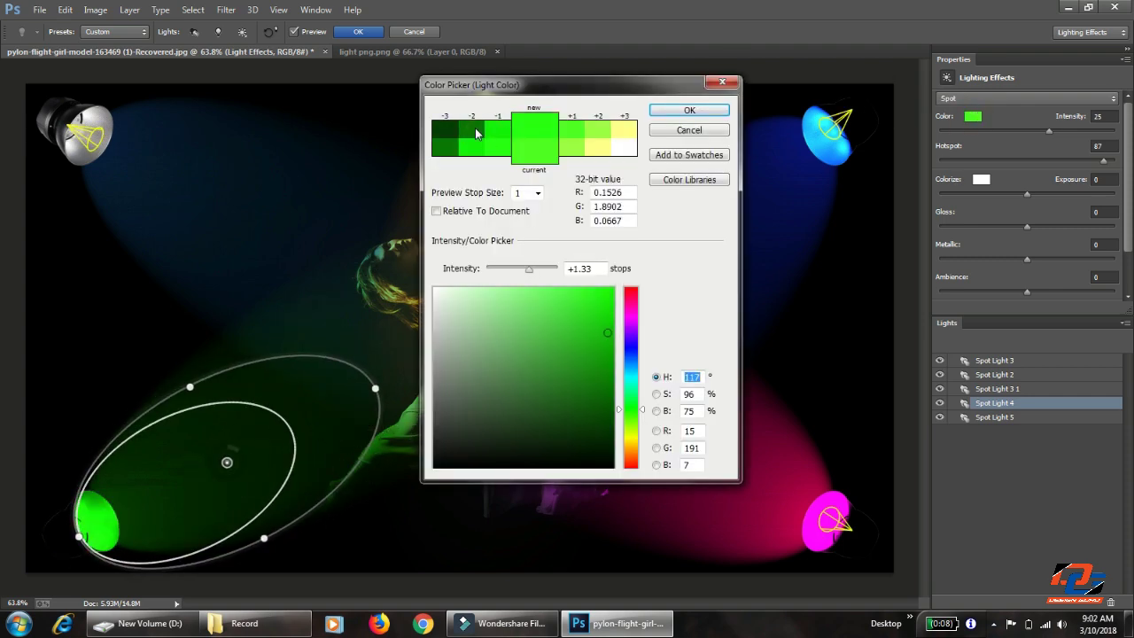
left_click(573, 140)
left_click(690, 110)
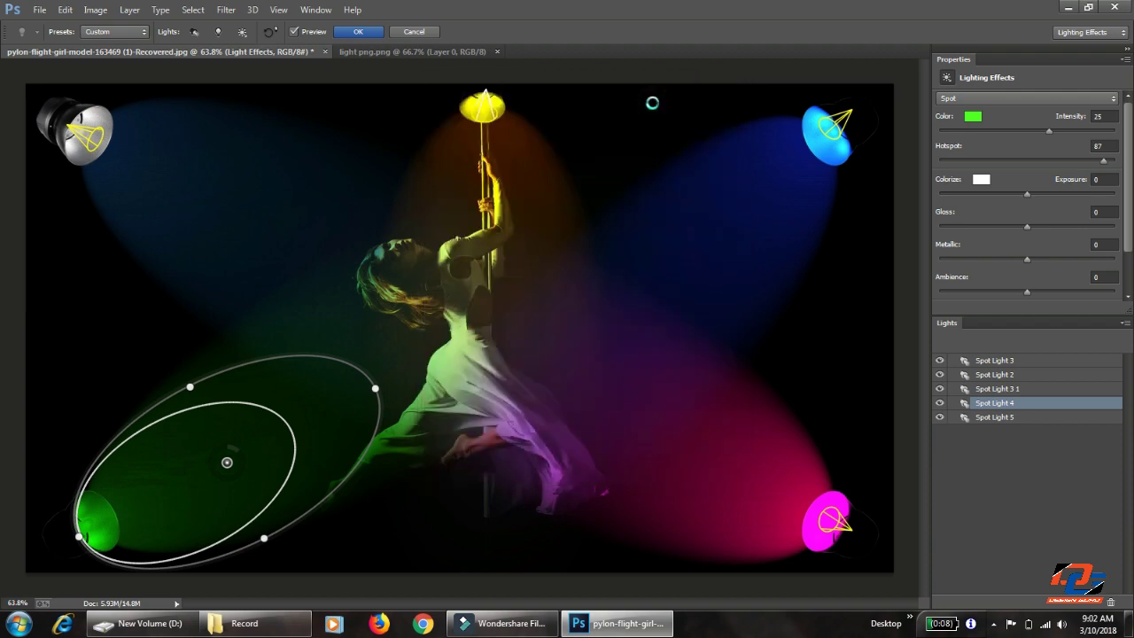
left_click(367, 31)
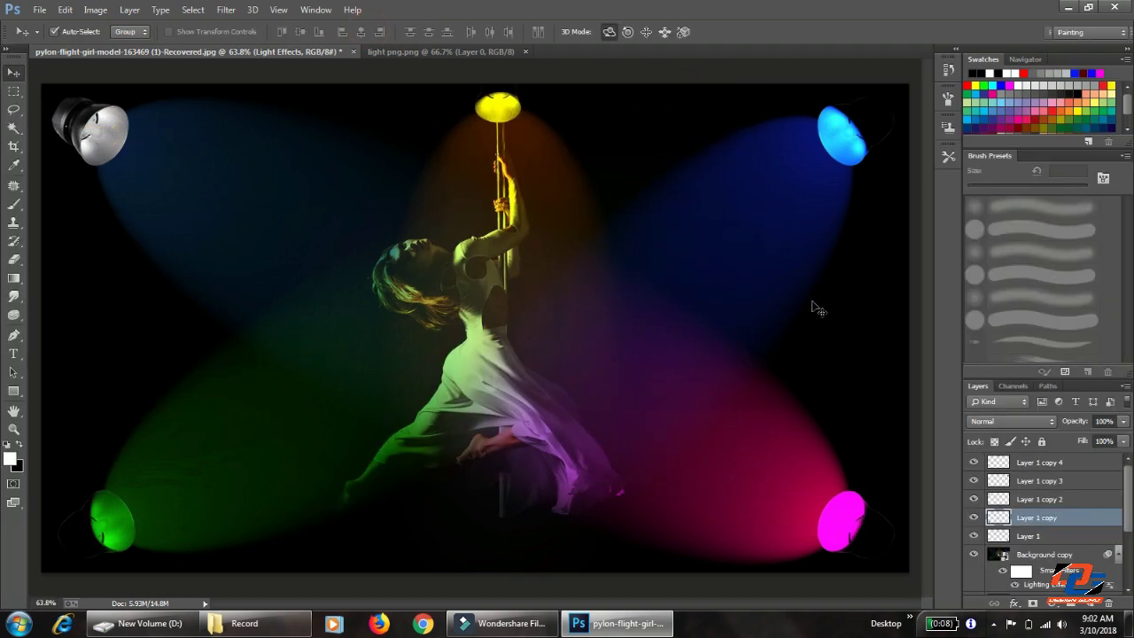
Step: Select Layer 1 copy 2 and start Filter > Render > Lighting Effects
left_click(91, 118)
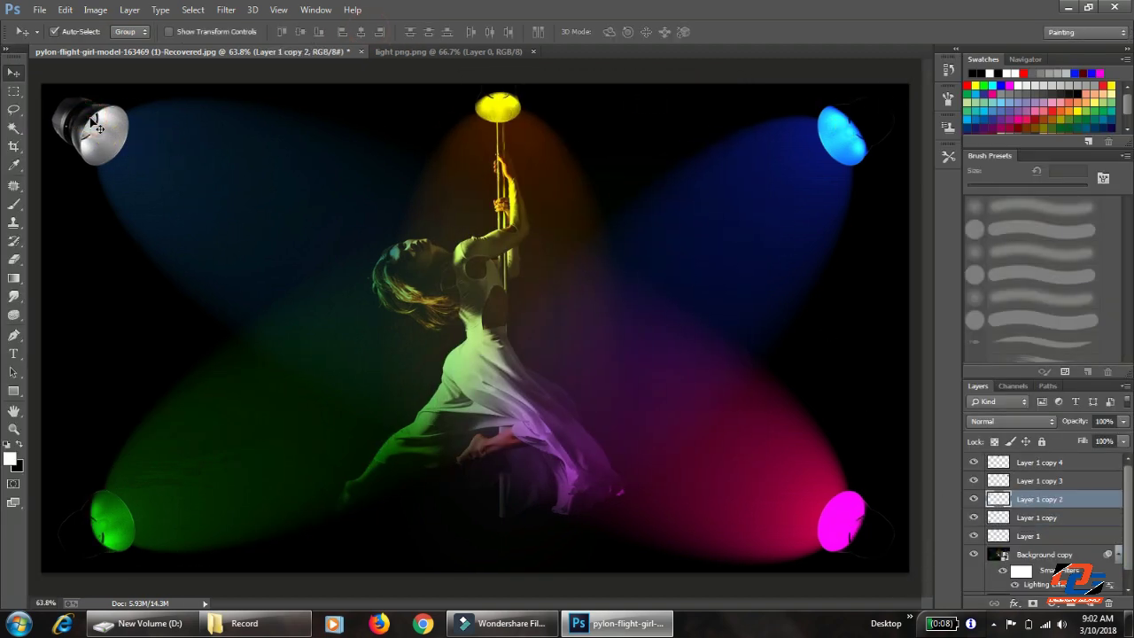
left_click(226, 10)
mouse_move(238, 247)
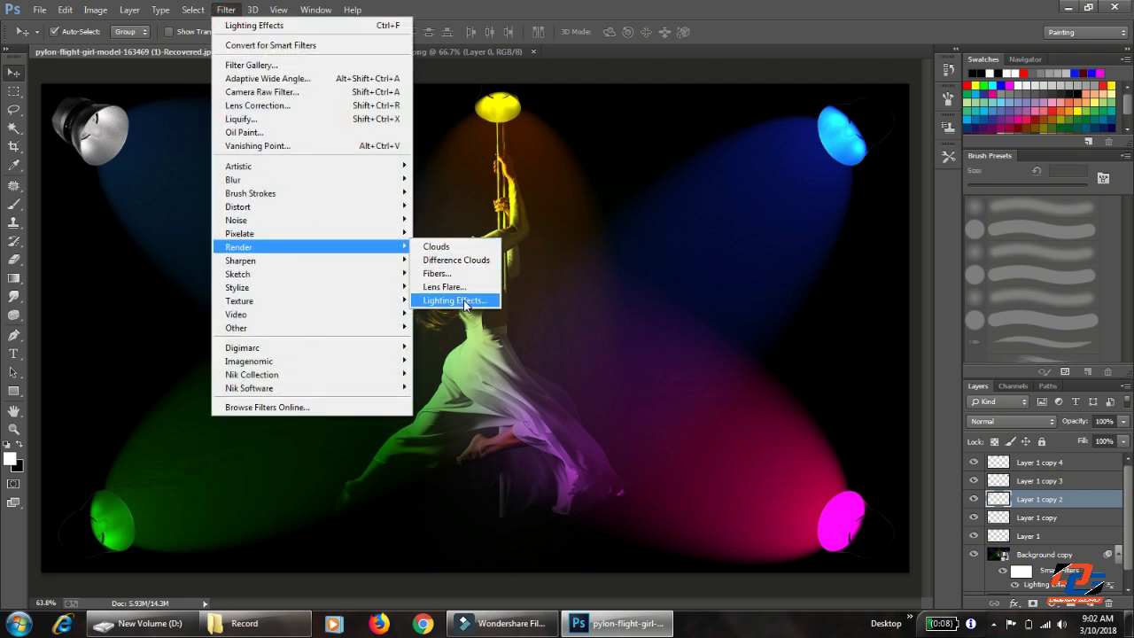
left_click(455, 301)
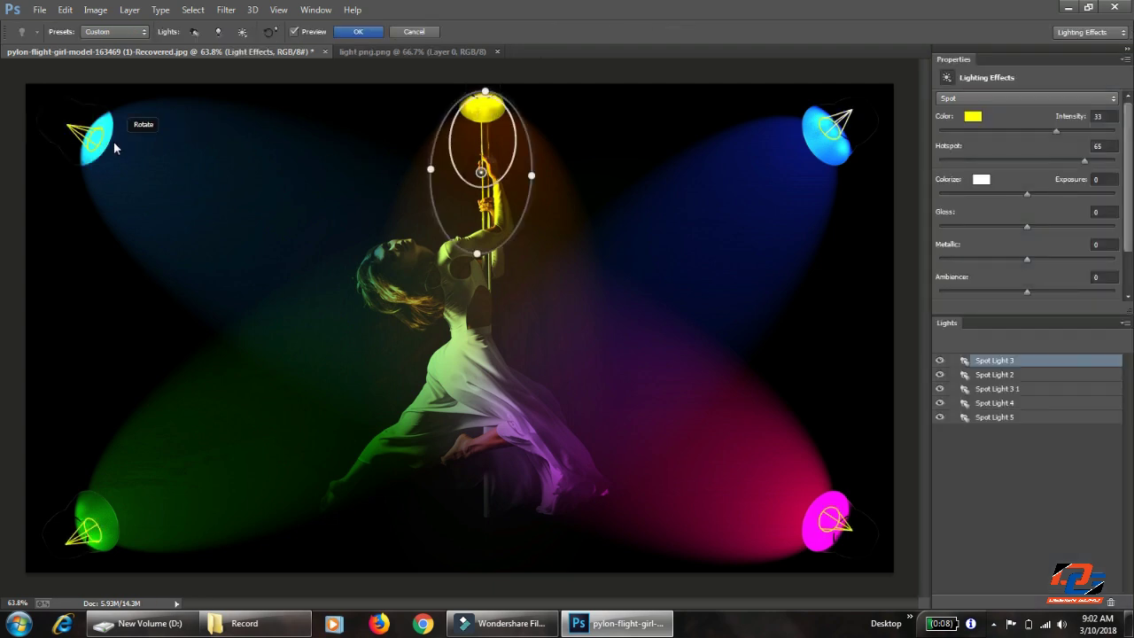
Step: Shrink Spot Light 5 into a small tilted ellipse on the top-left lamp head
left_click(89, 128)
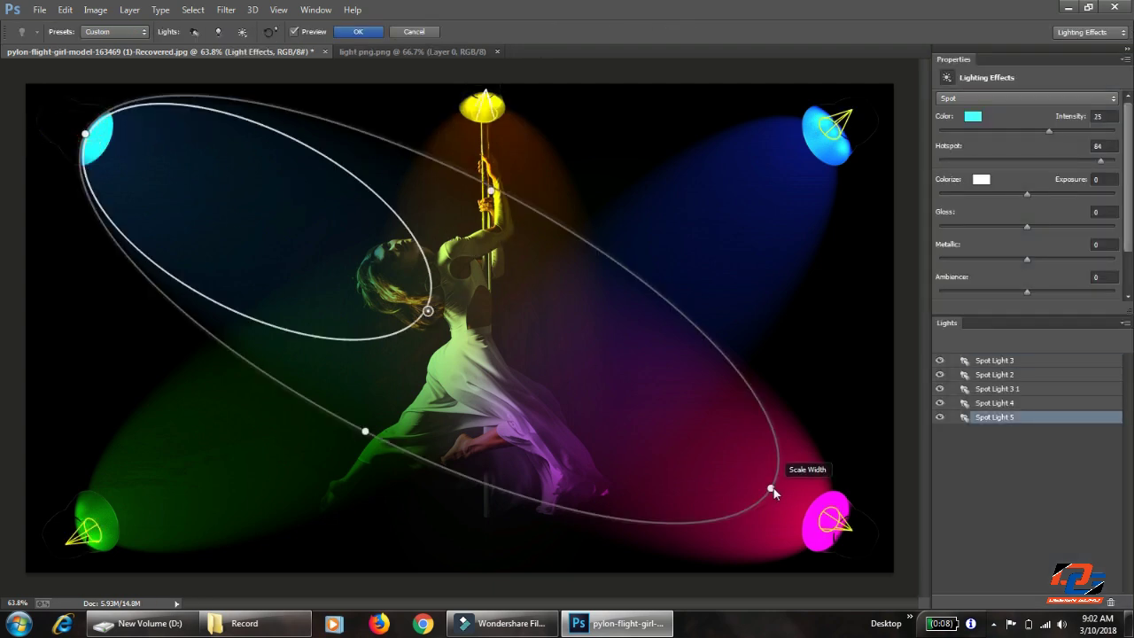
left_click_drag(771, 487, 671, 452)
left_click_drag(532, 393, 512, 362)
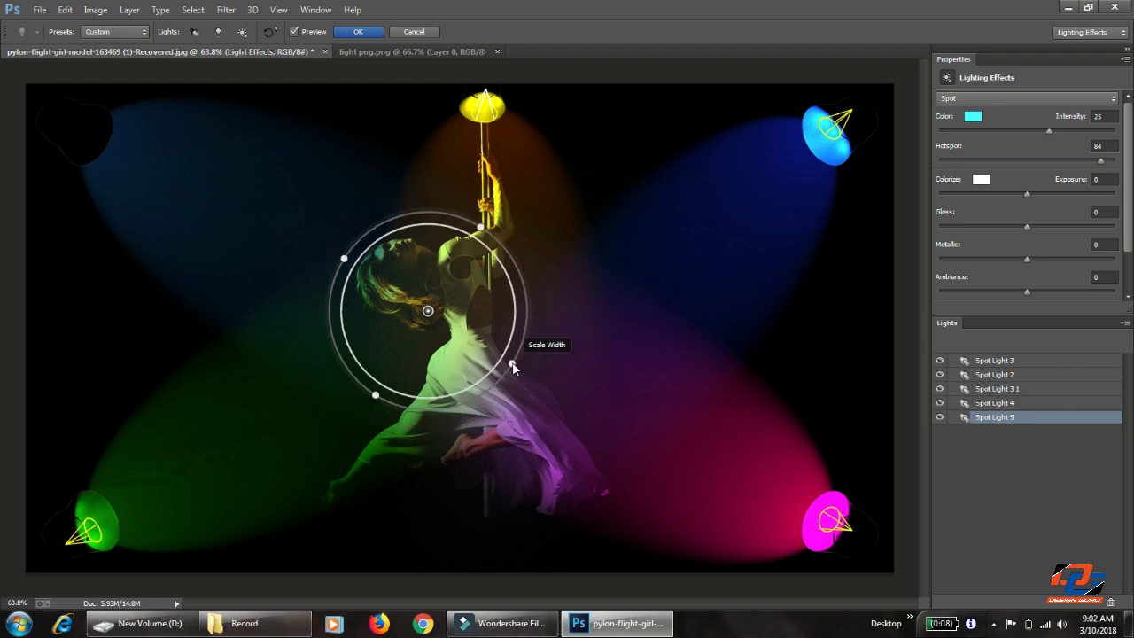
left_click_drag(376, 398, 389, 330)
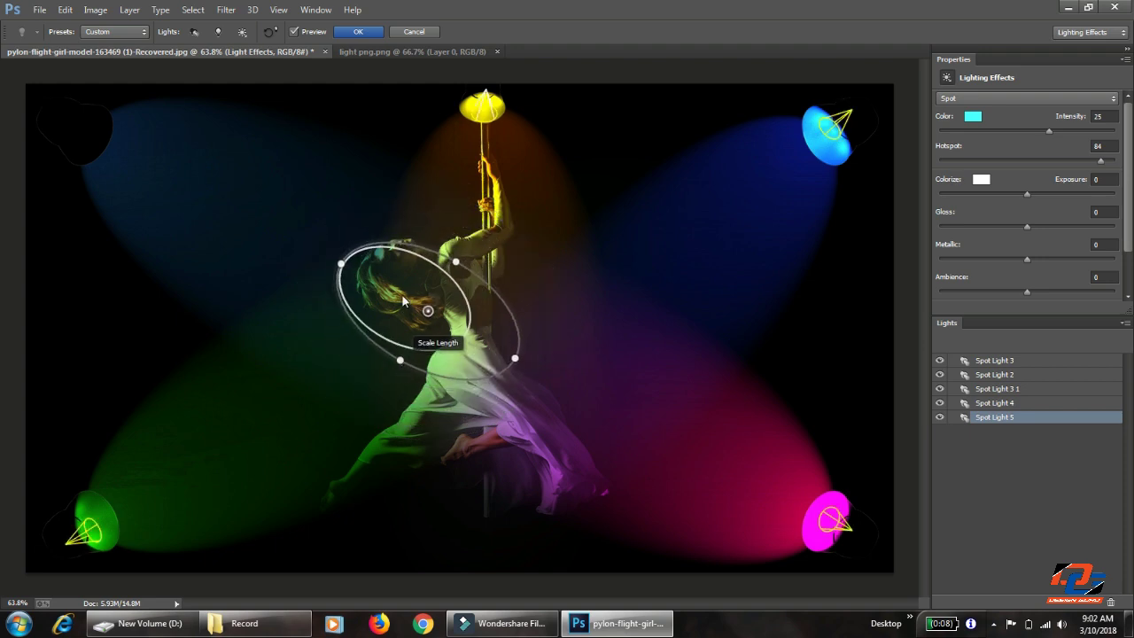
mouse_move(384, 264)
left_mouse_down()
mouse_move(157, 191)
mouse_move(125, 139)
left_mouse_up()
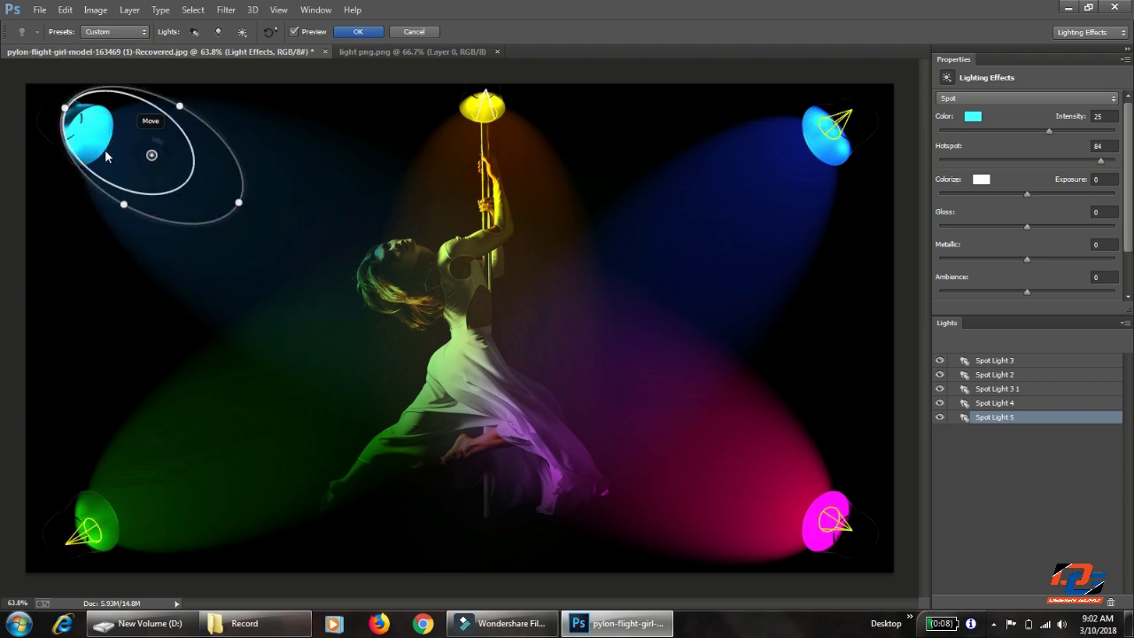
mouse_move(105, 150)
left_mouse_down()
mouse_move(108, 168)
mouse_move(104, 151)
left_mouse_up()
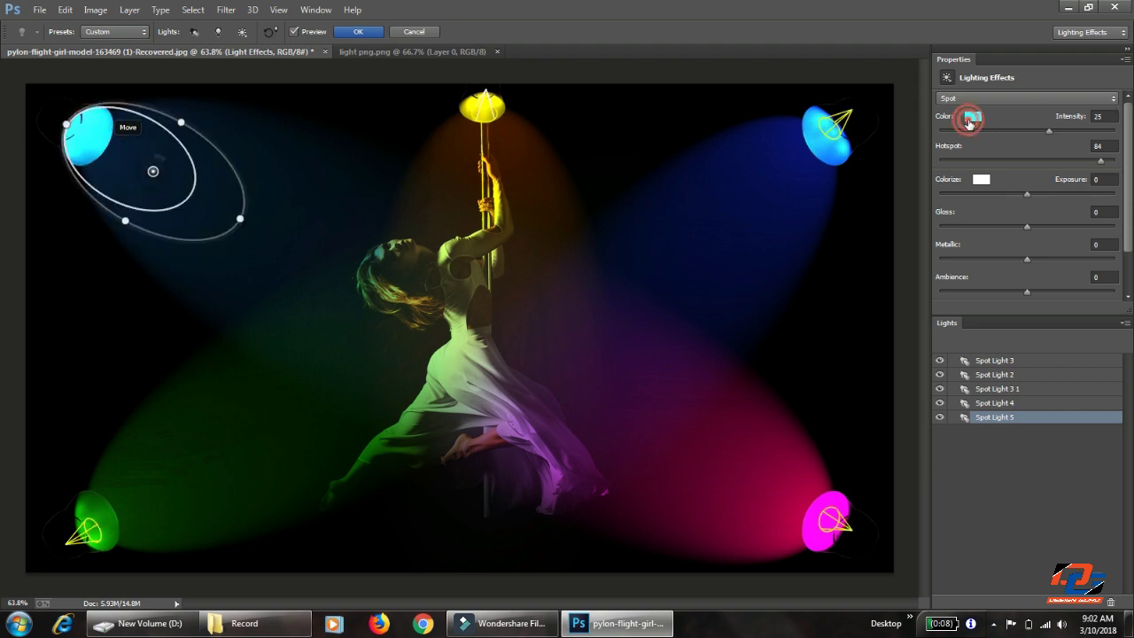
Step: Lower the cyan light's intensity by one stop and apply the lighting to the lamp layer
left_click(971, 122)
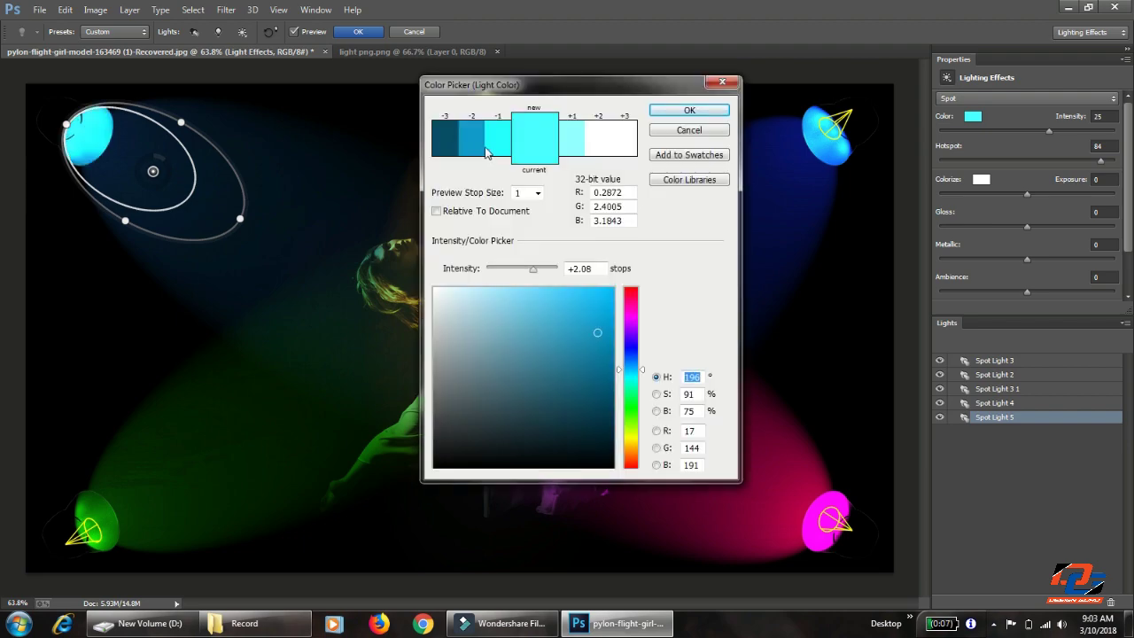
left_click(501, 149)
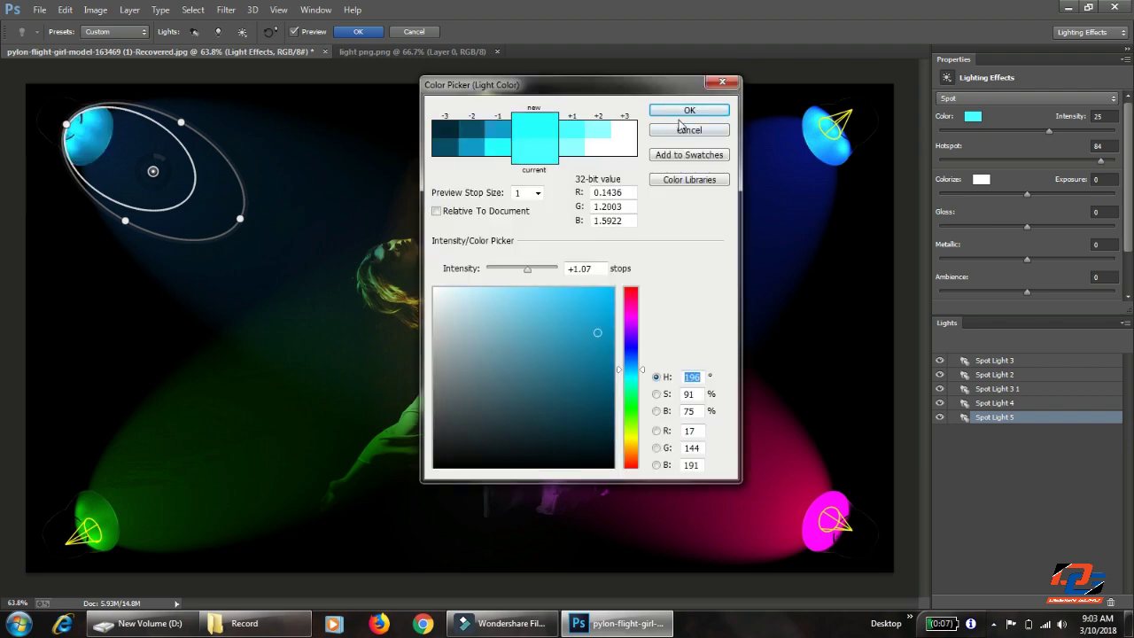
left_click(690, 111)
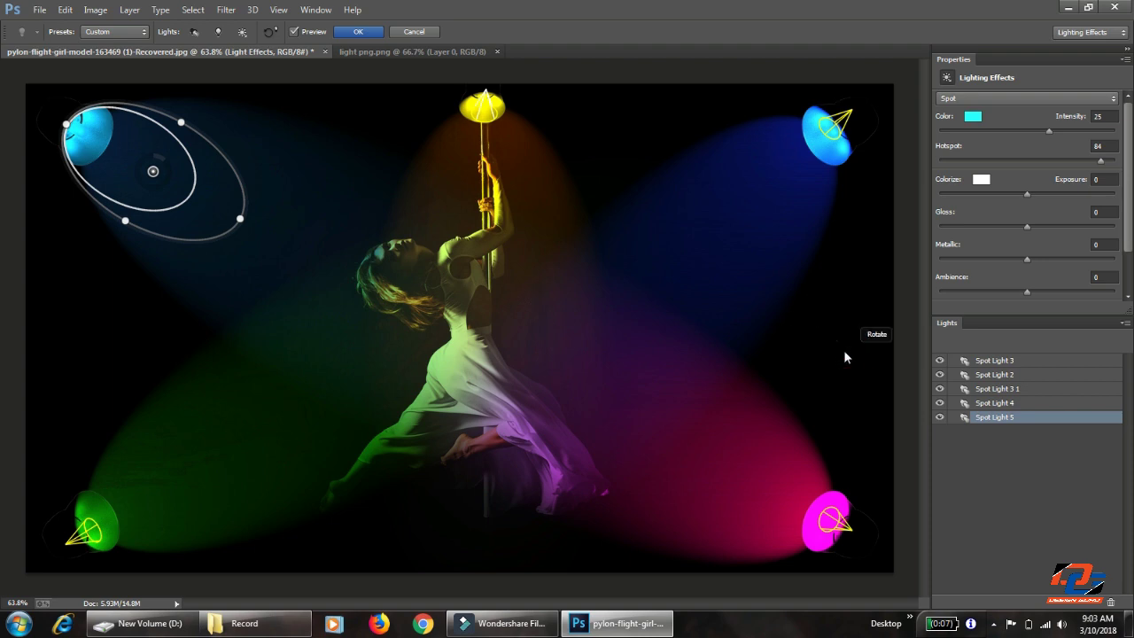
left_click(348, 31)
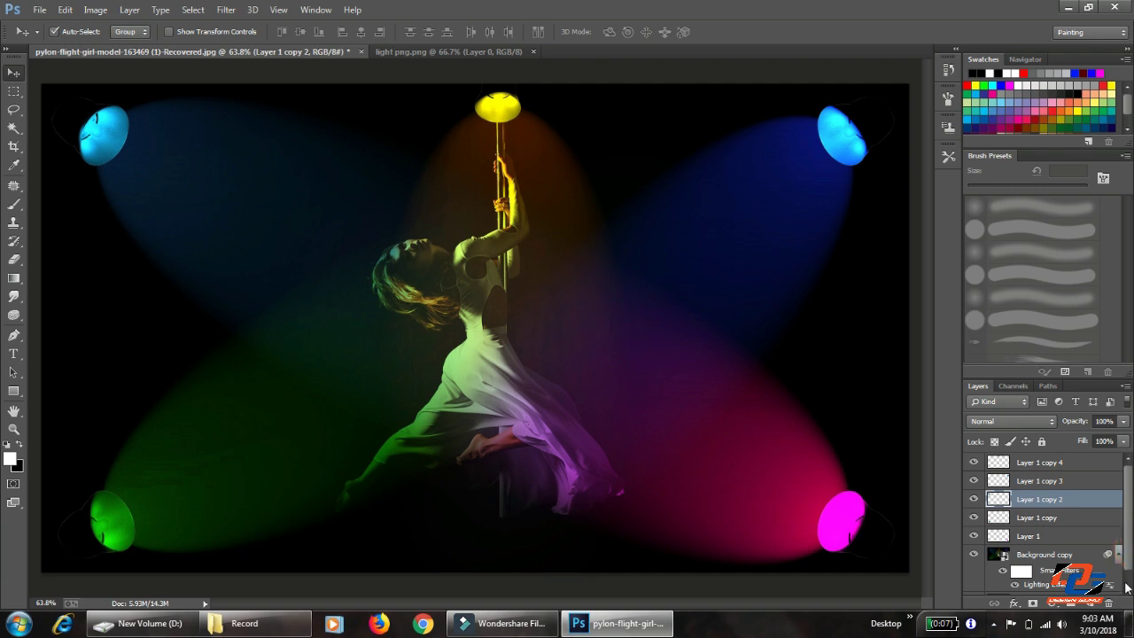
Step: Toggle Layer 0's visibility to compare the original photo with the five-lamp spotlight result
scroll(1130, 572, "down", 1)
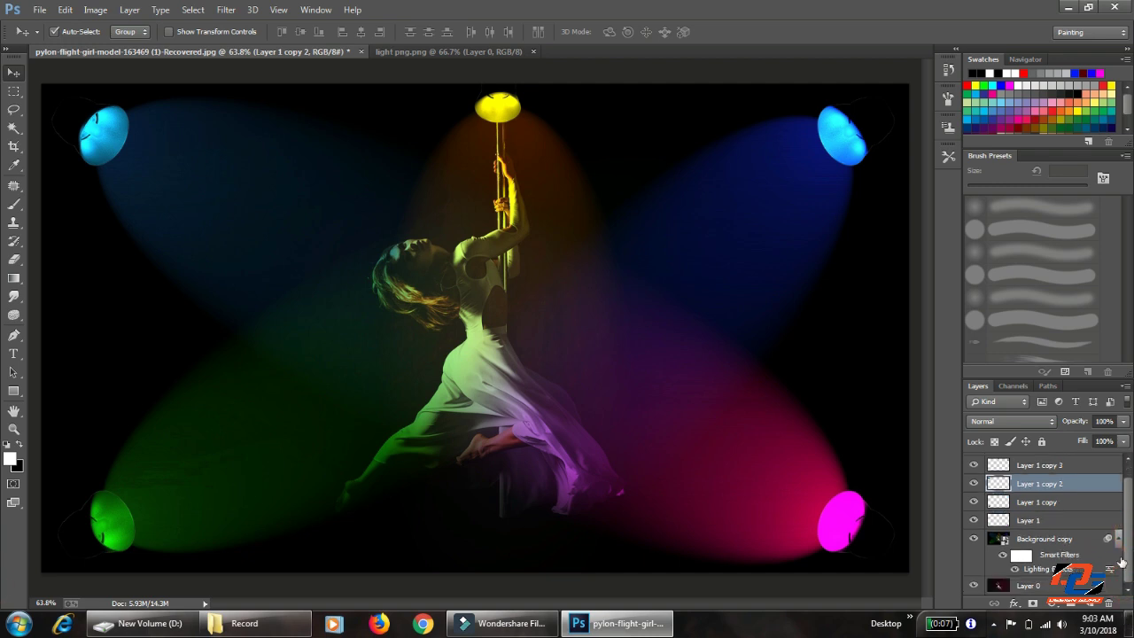
scroll(1046, 501, "up", 1)
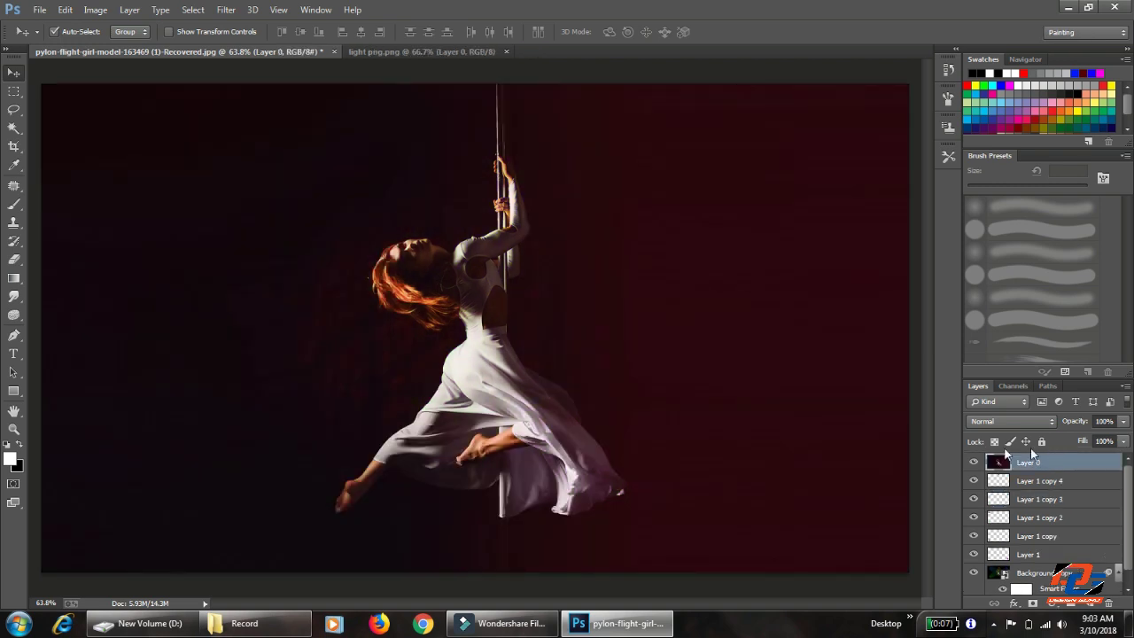
left_click(974, 463)
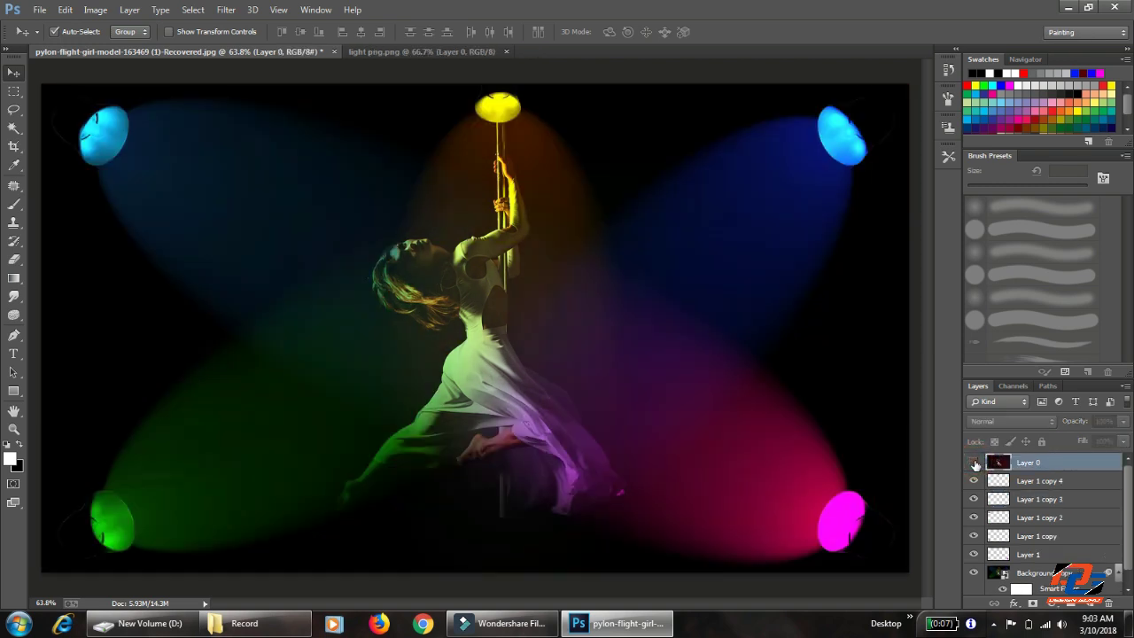
left_click(975, 463)
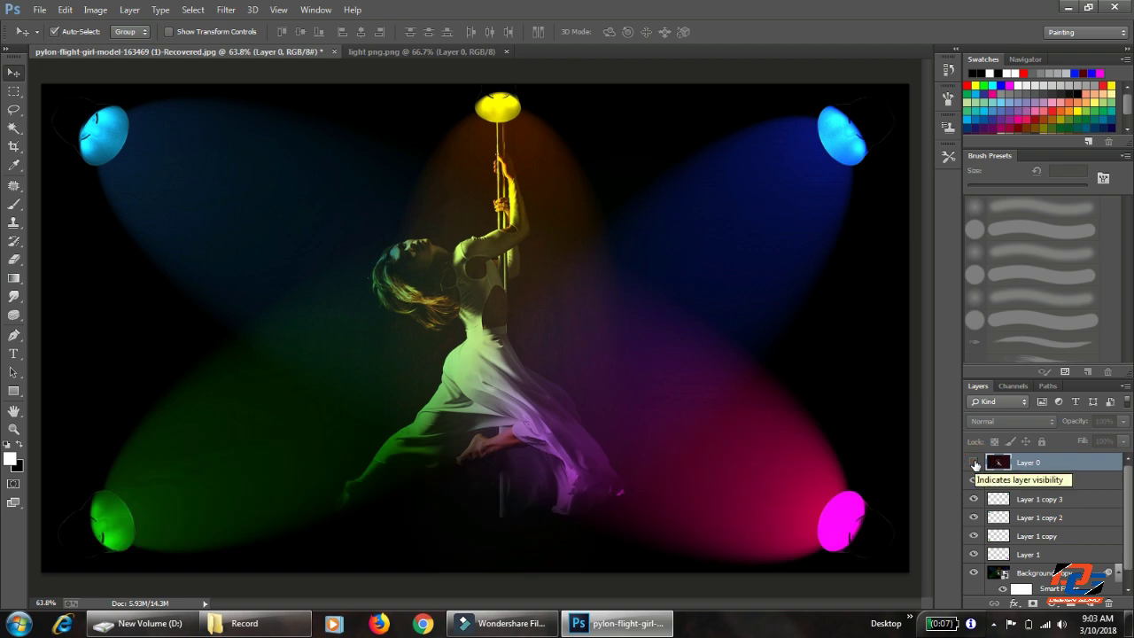
left_click(975, 462, "alt")
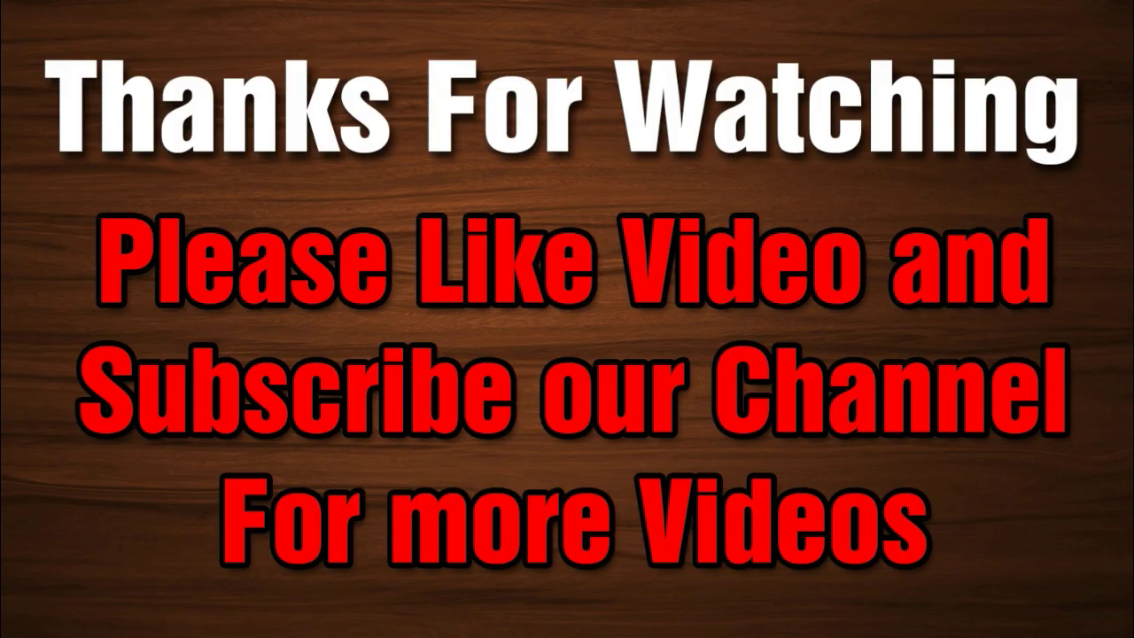